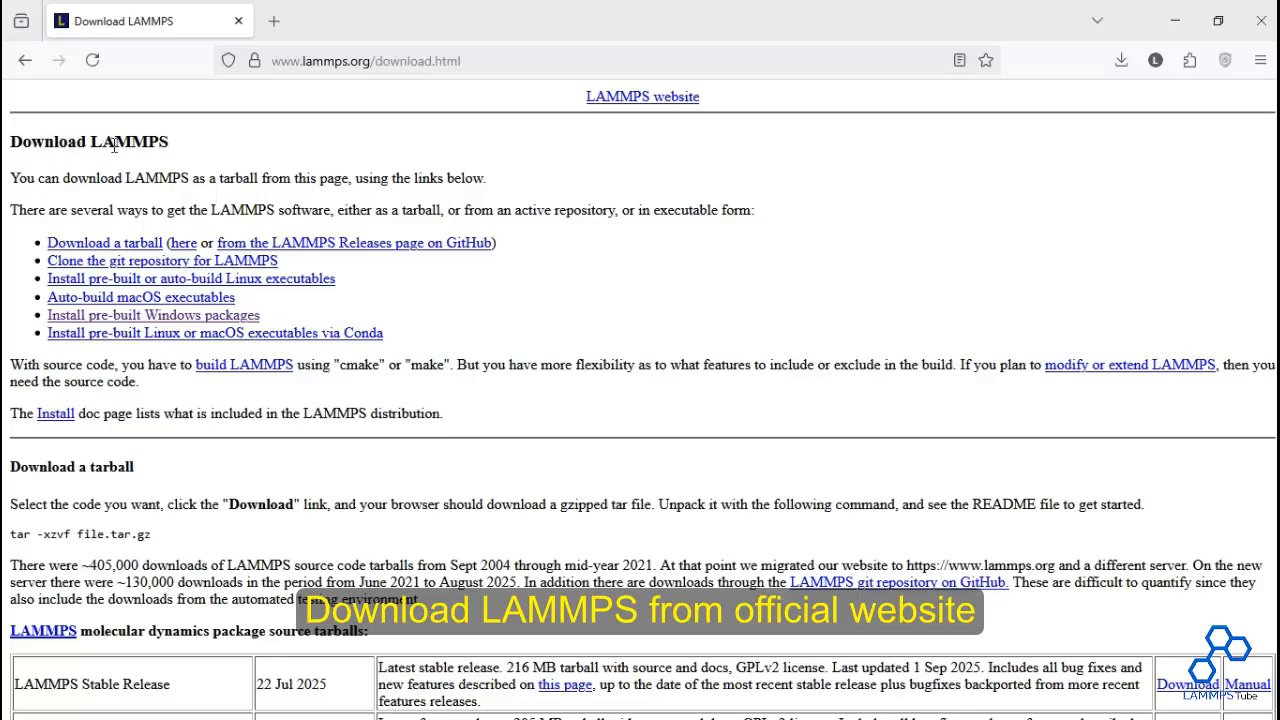
- From the LAMMPS download page, go to the pre-built Windows packages page and open packages.lammps.org/windows.html
drag(163, 141, 10, 142)
click(103, 163)
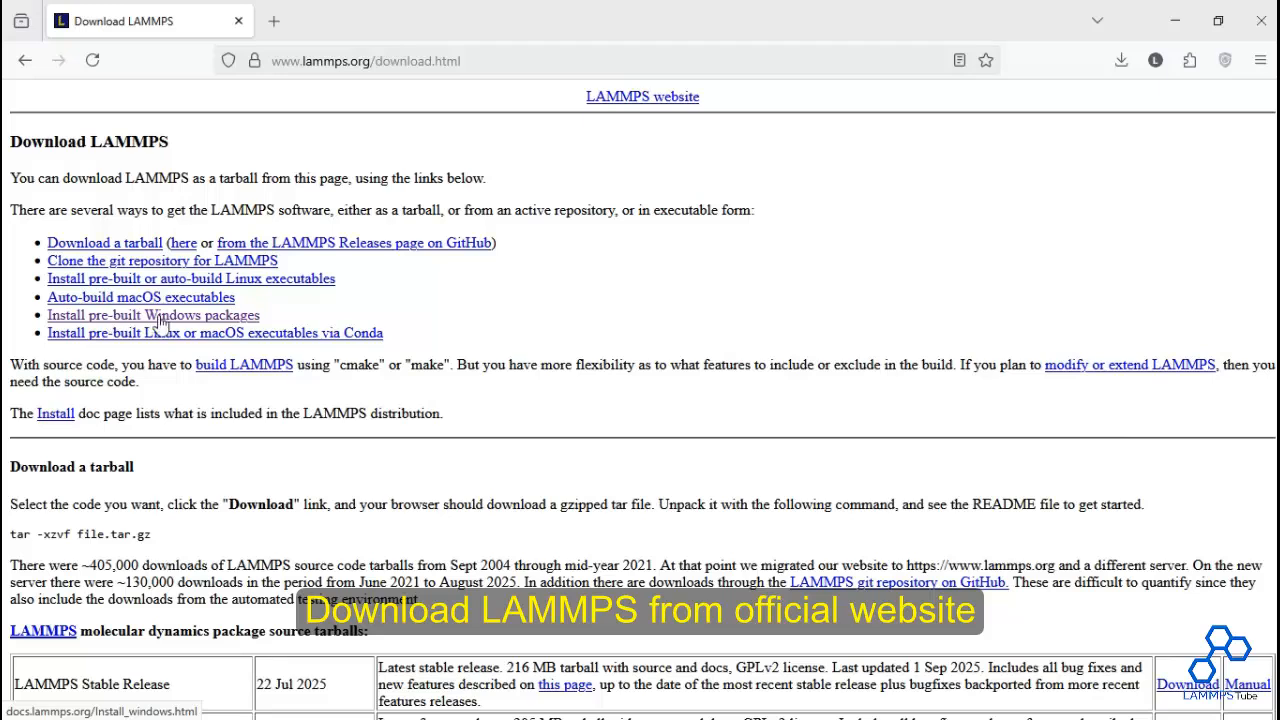
click(160, 318)
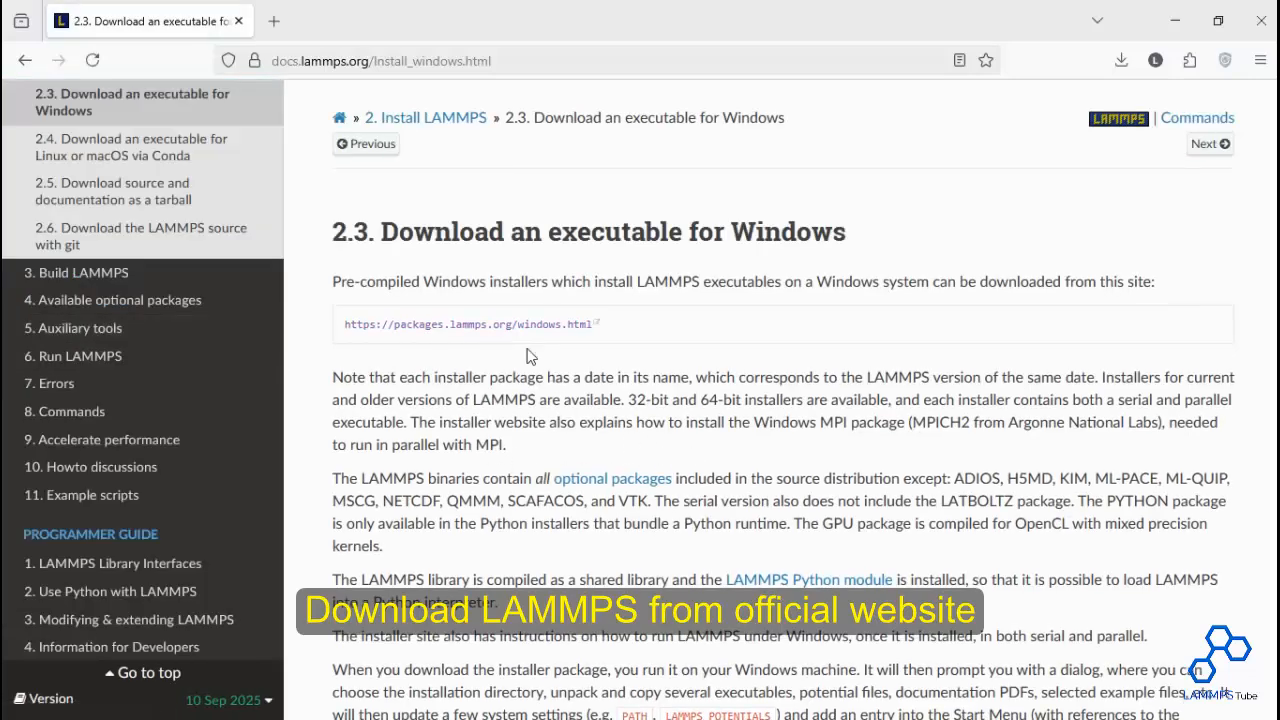
click(479, 330)
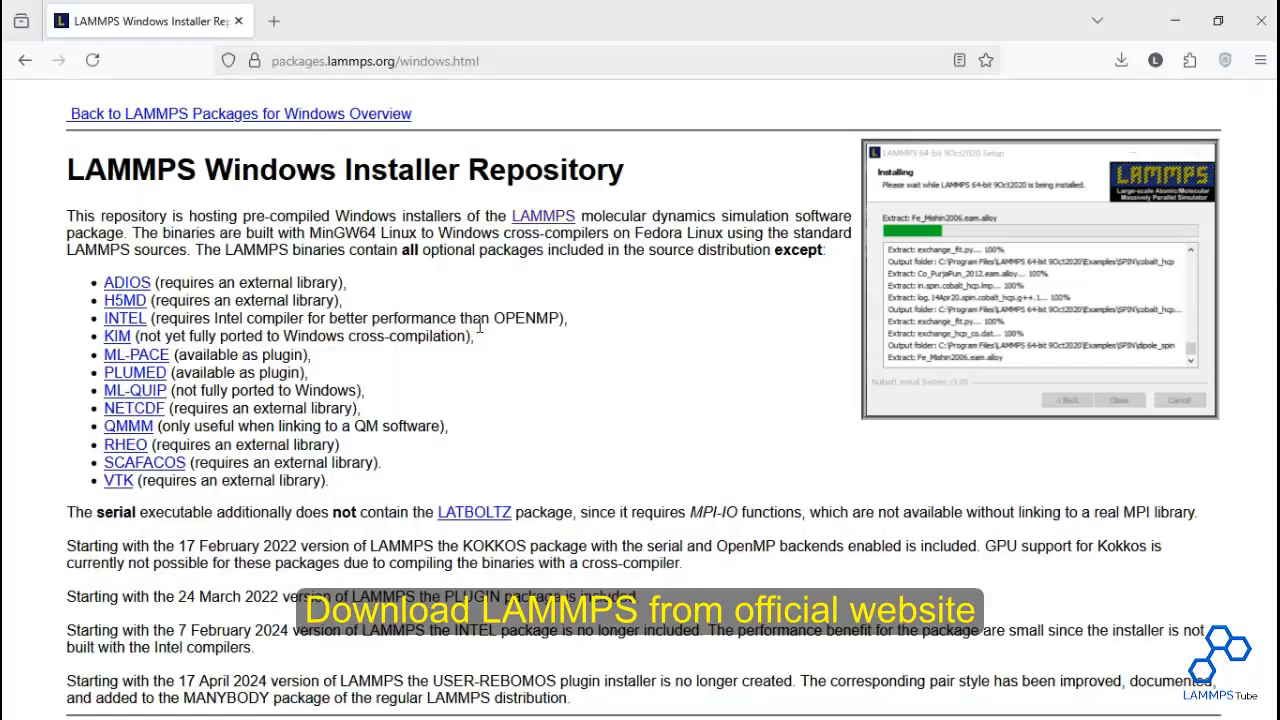
- Find the section on installing LAMMPS on Windows and open the list of latest versions
triple_click(340, 177)
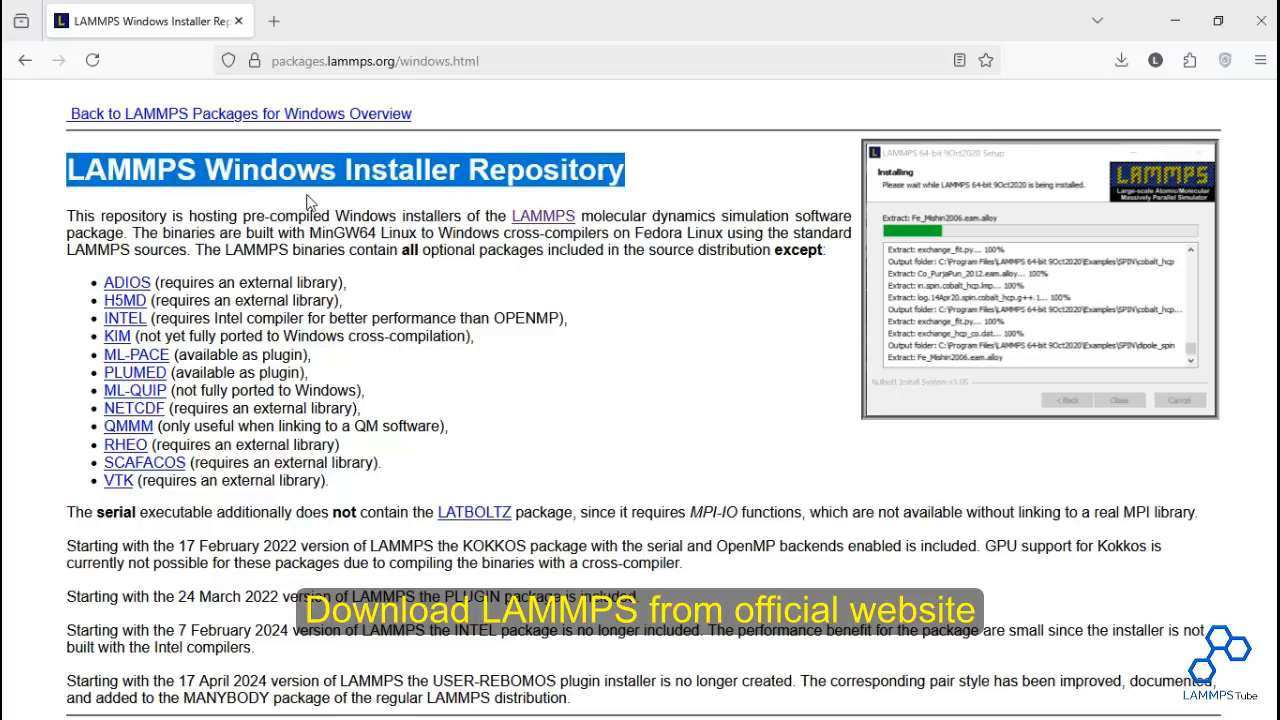
click(310, 203)
scroll(333, 218, down, 8)
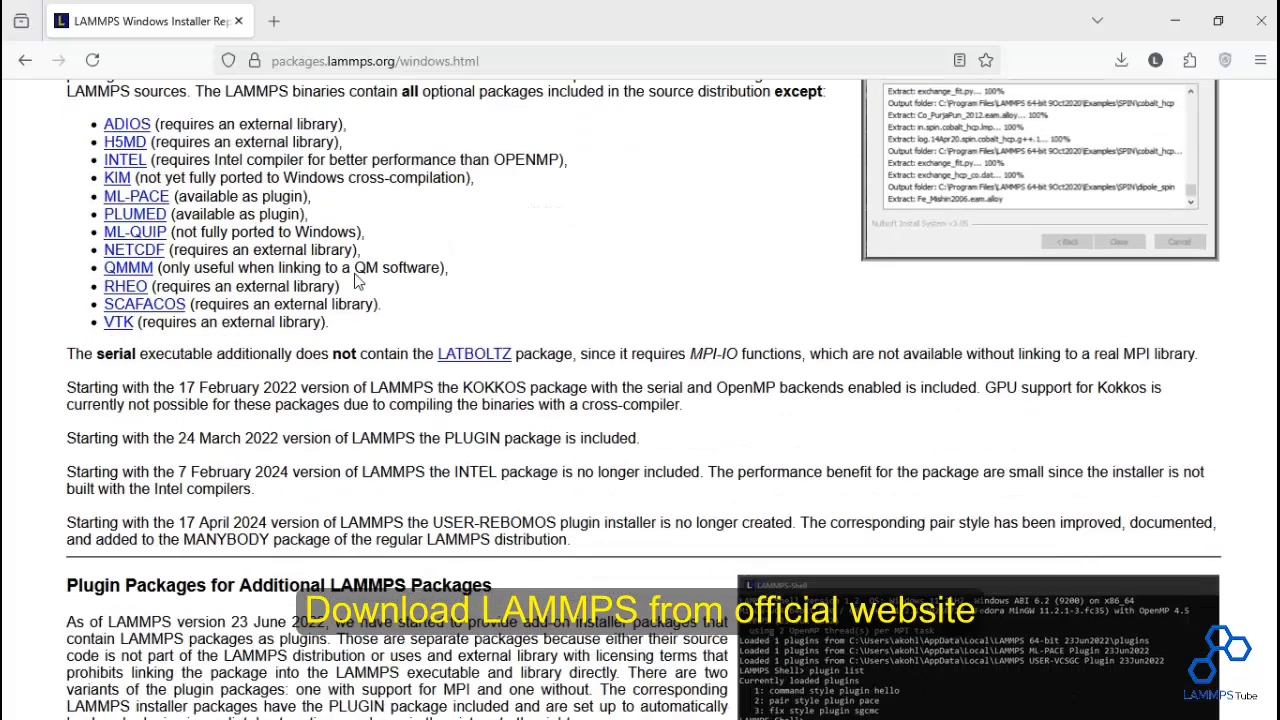
scroll(355, 262, down, 8)
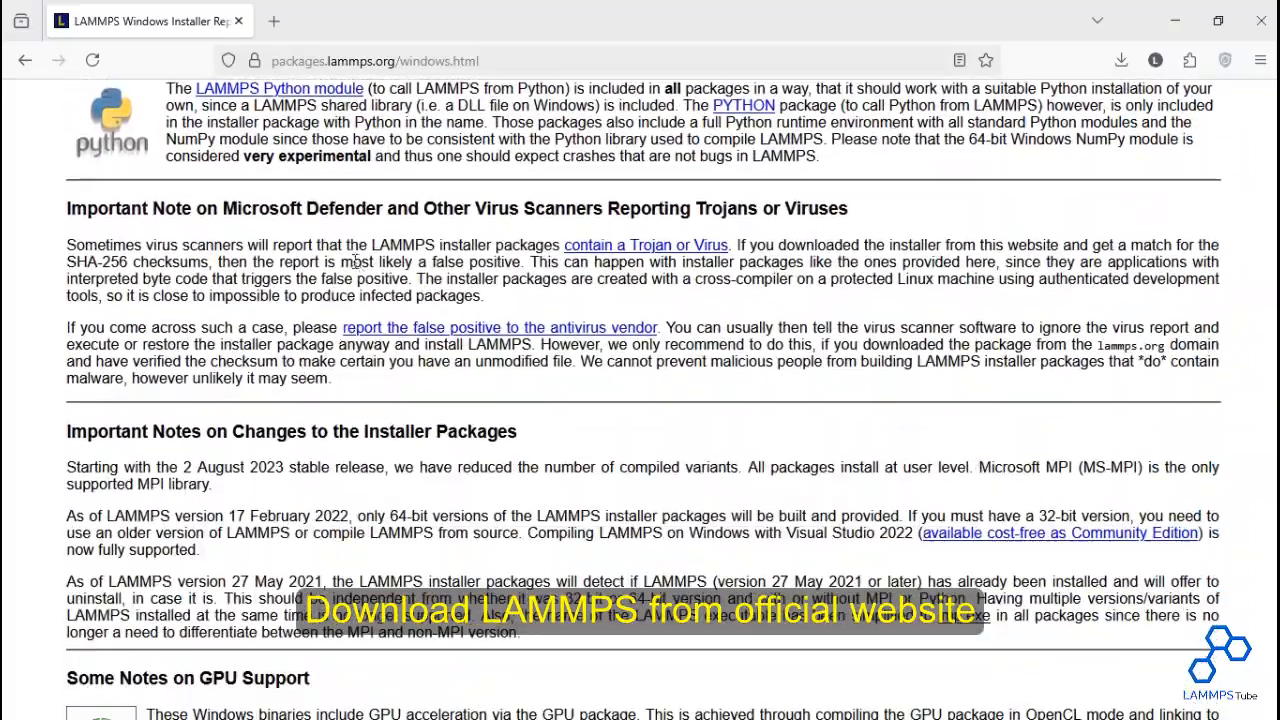
scroll(353, 264, down, 6)
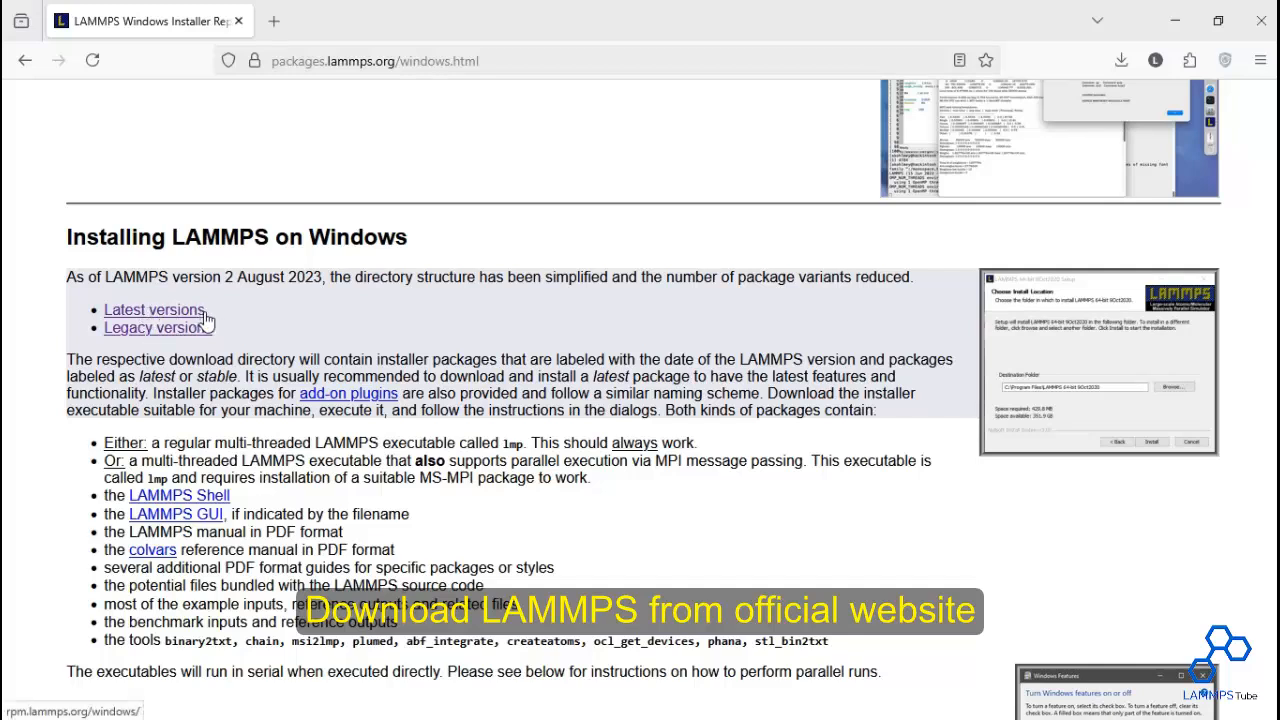
drag(205, 318, 103, 310)
click(151, 314)
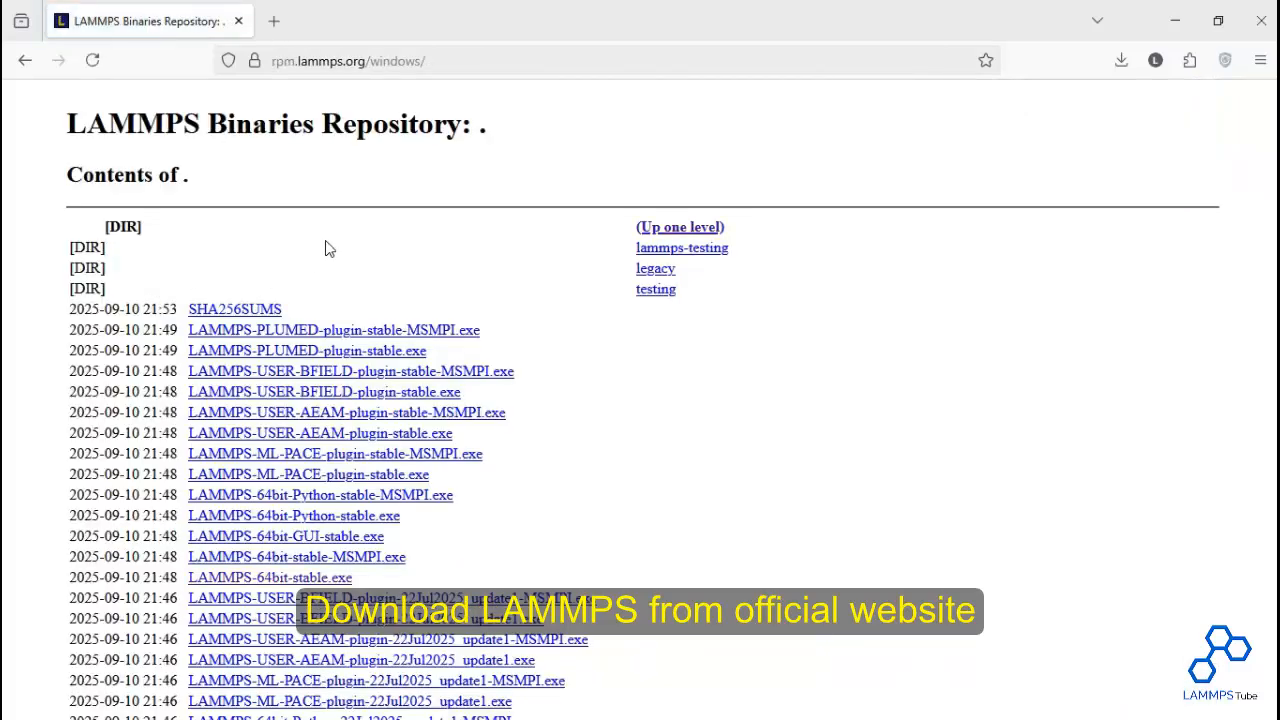
- Examine the release dates and file names of the Windows installers, from the newest builds back to the 2023 ones
scroll(334, 245, down, 4)
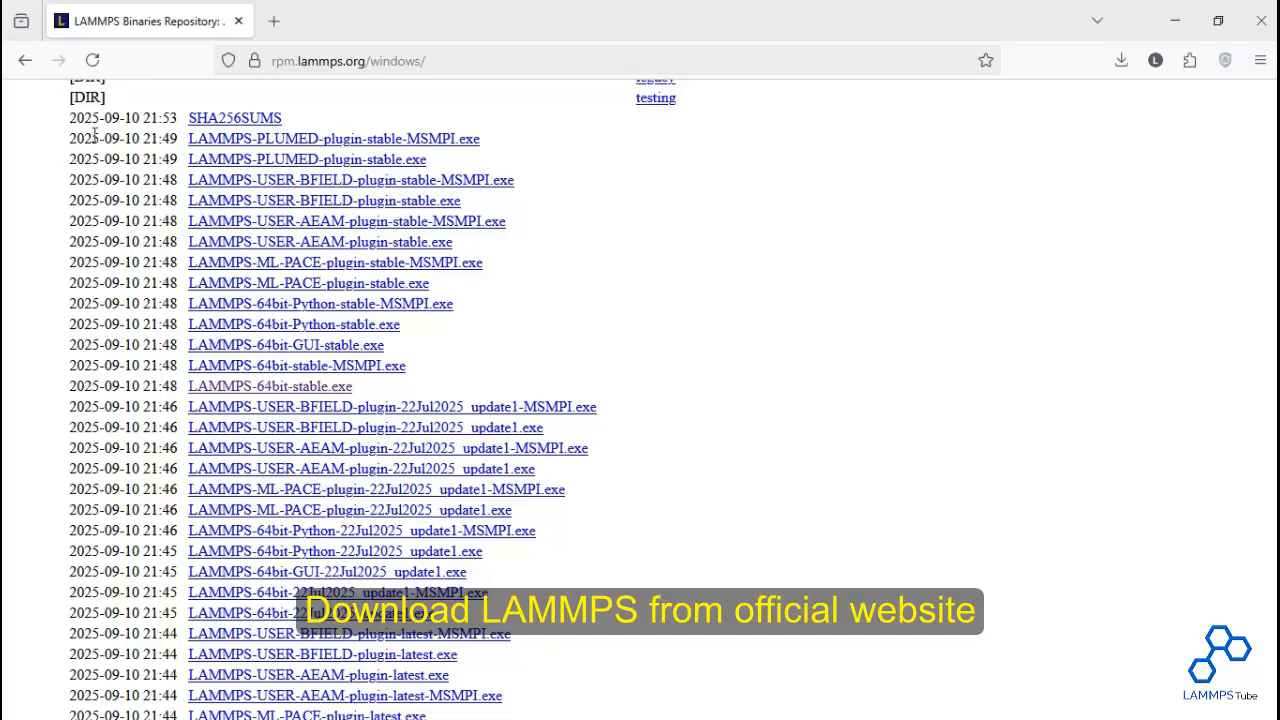
drag(92, 160, 84, 243)
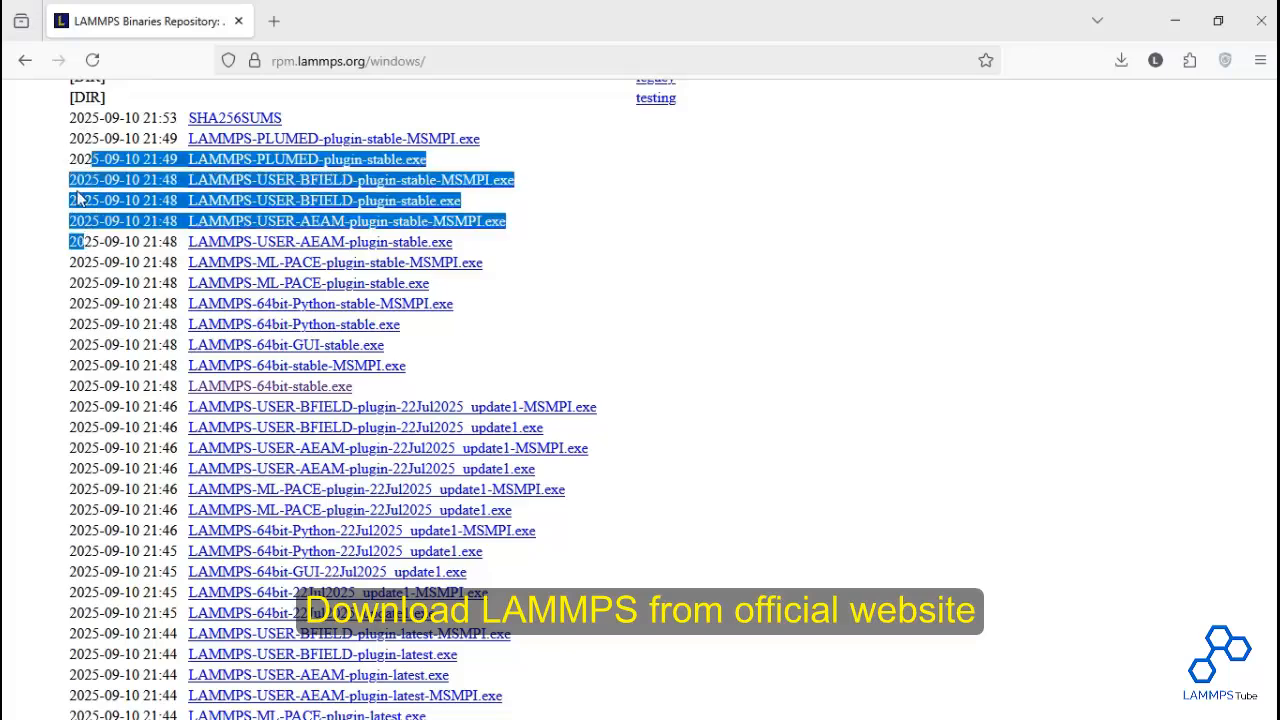
click(87, 214)
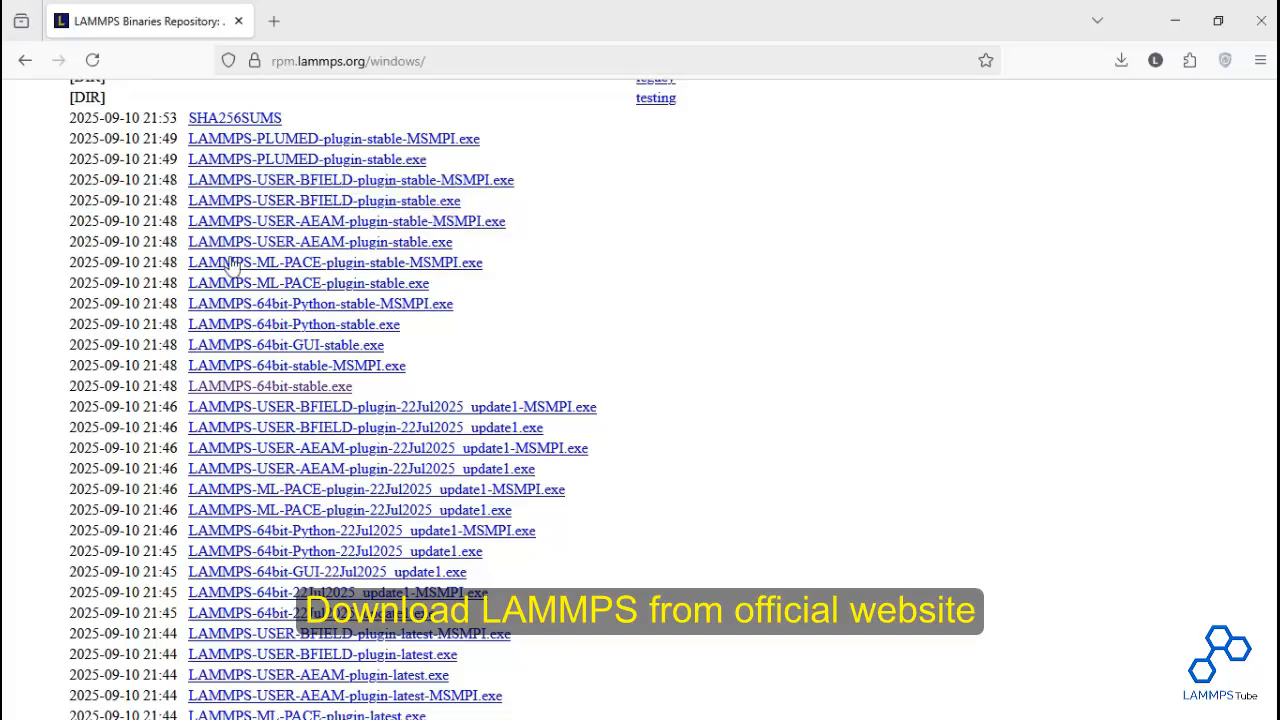
scroll(230, 265, down, 20)
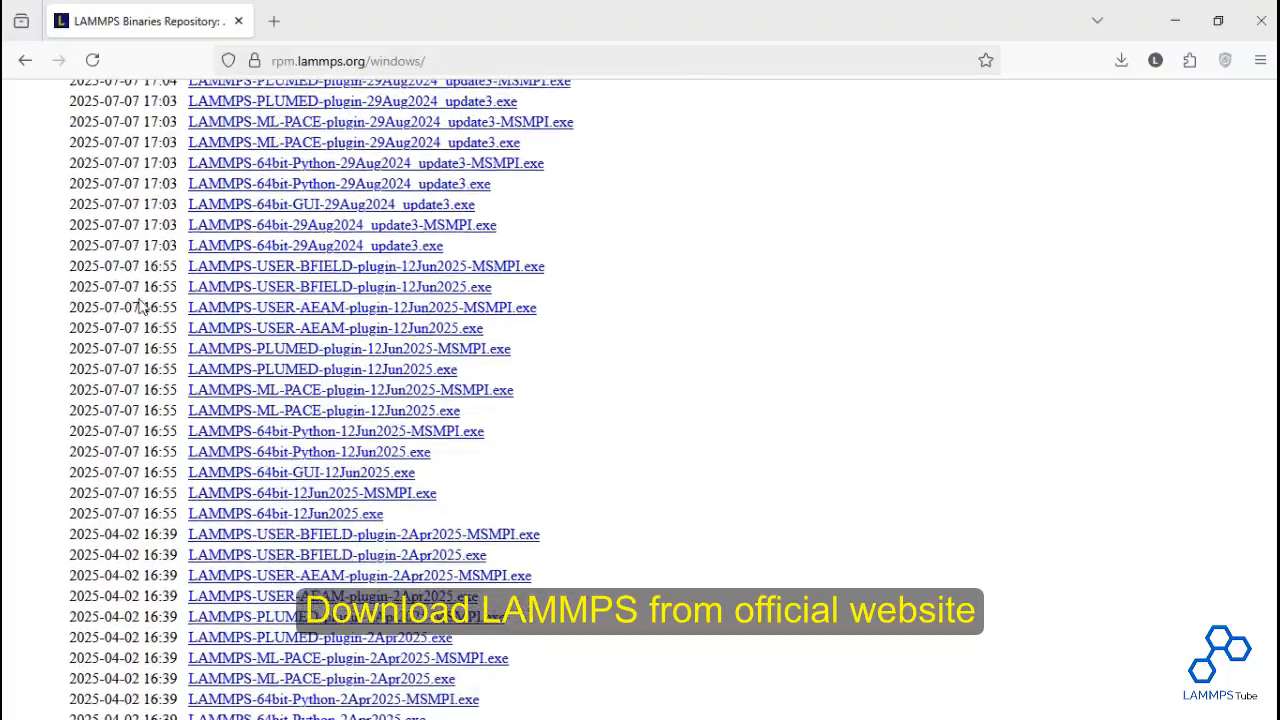
scroll(140, 307, down, 20)
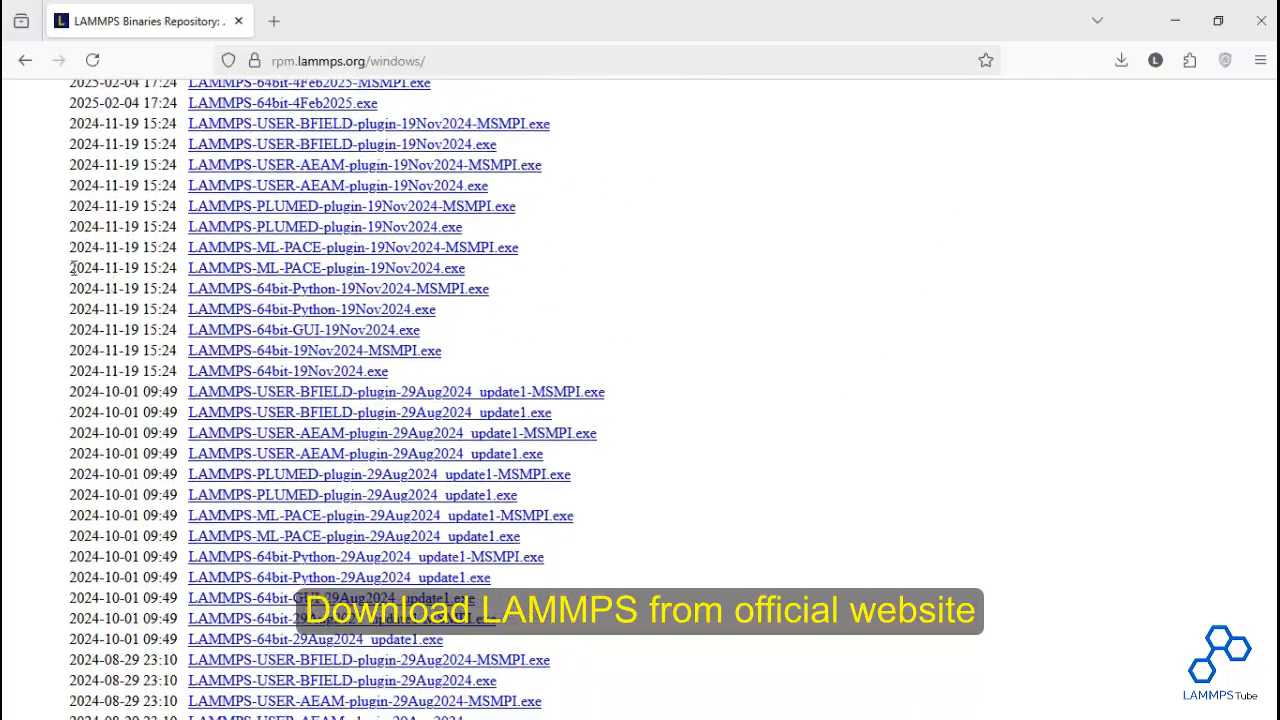
scroll(72, 268, up, 7)
scroll(100, 385, down, 5)
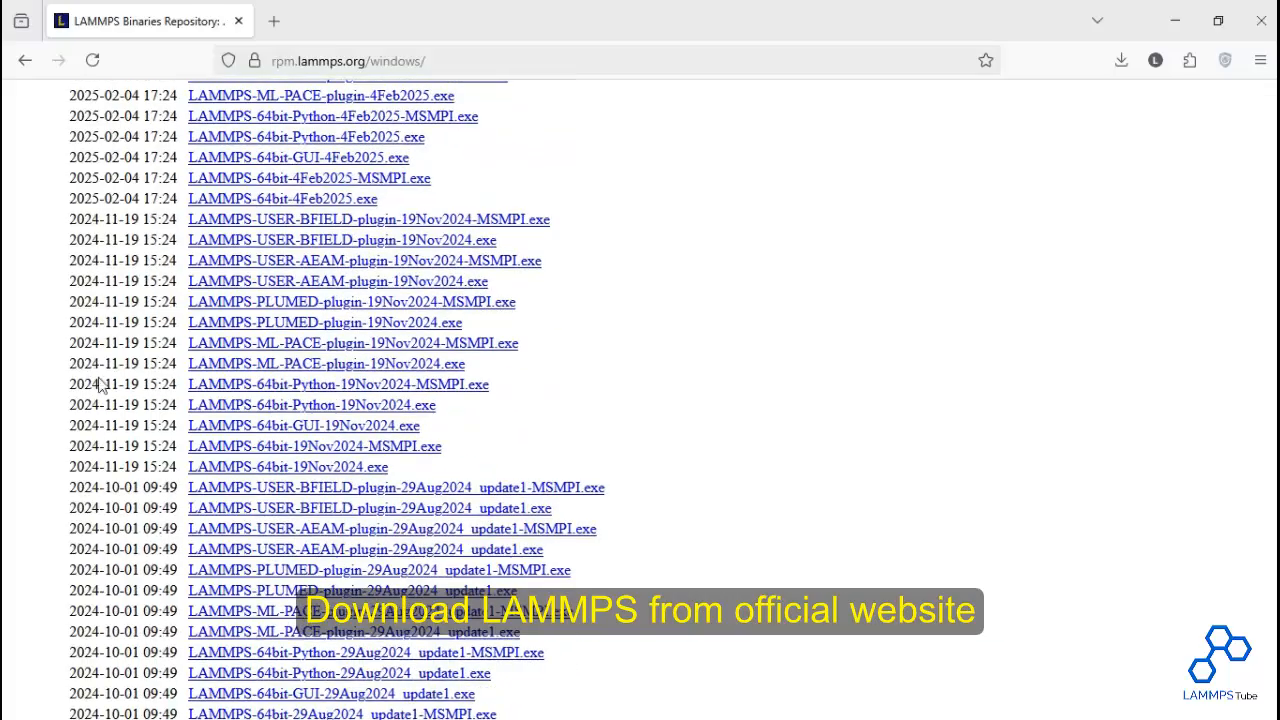
drag(68, 381, 68, 363)
click(110, 378)
scroll(117, 378, down, 8)
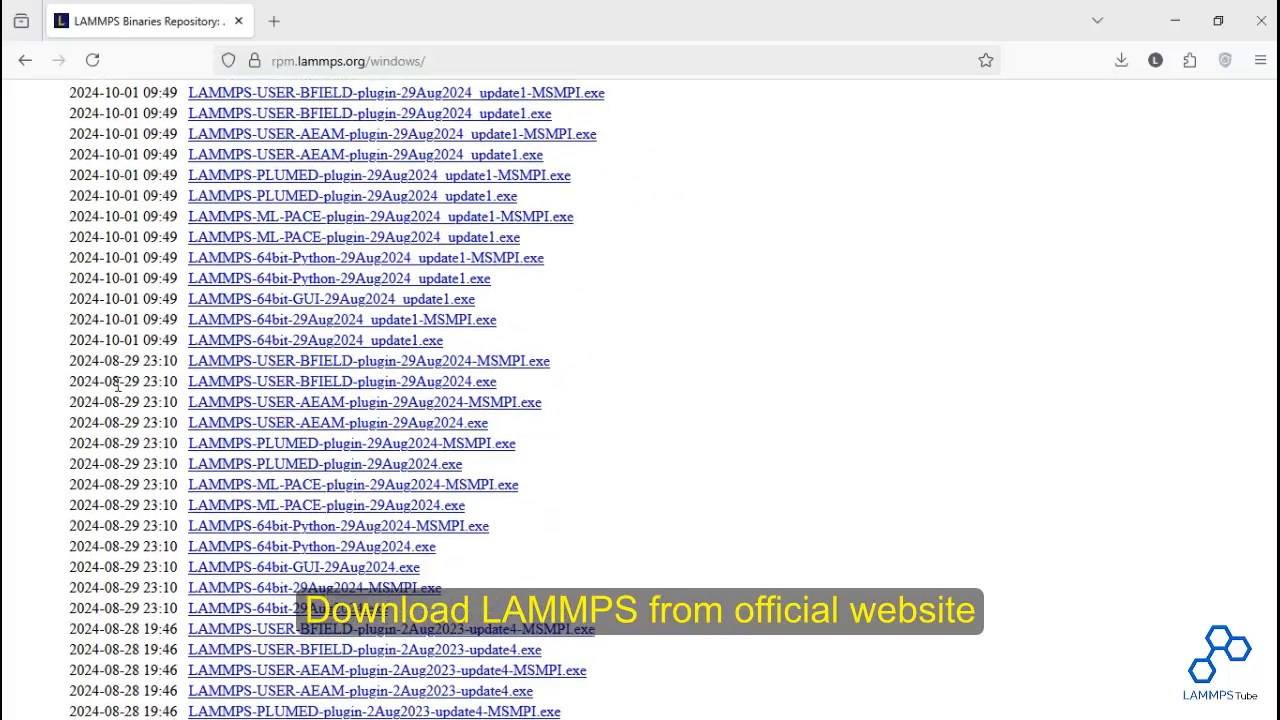
scroll(117, 378, down, 20)
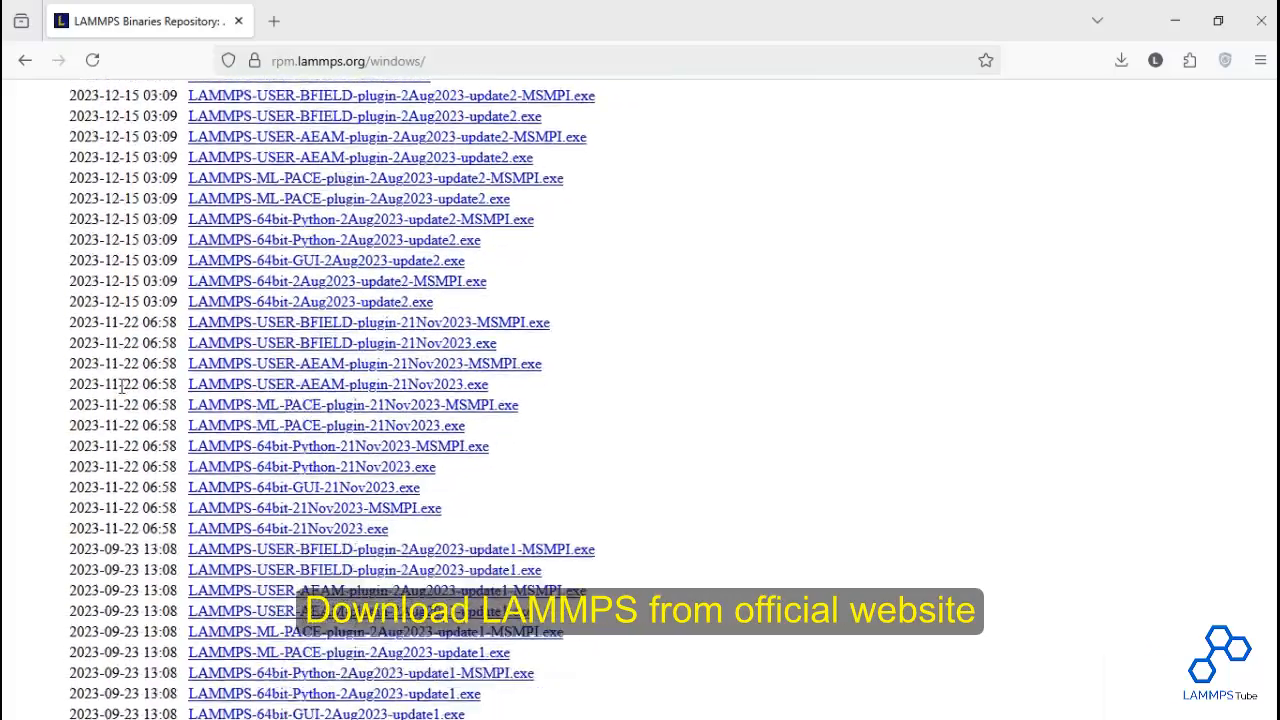
drag(99, 353, 70, 322)
click(129, 350)
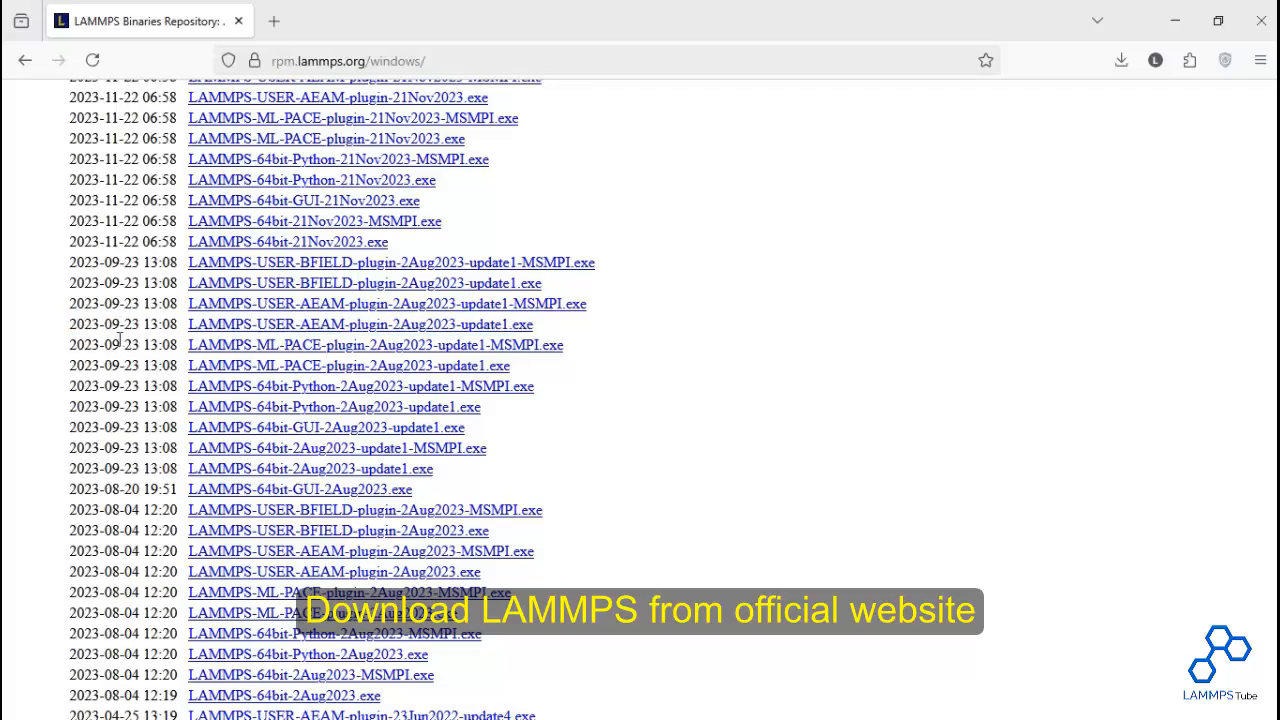
scroll(118, 345, down, 4)
scroll(120, 378, up, 20)
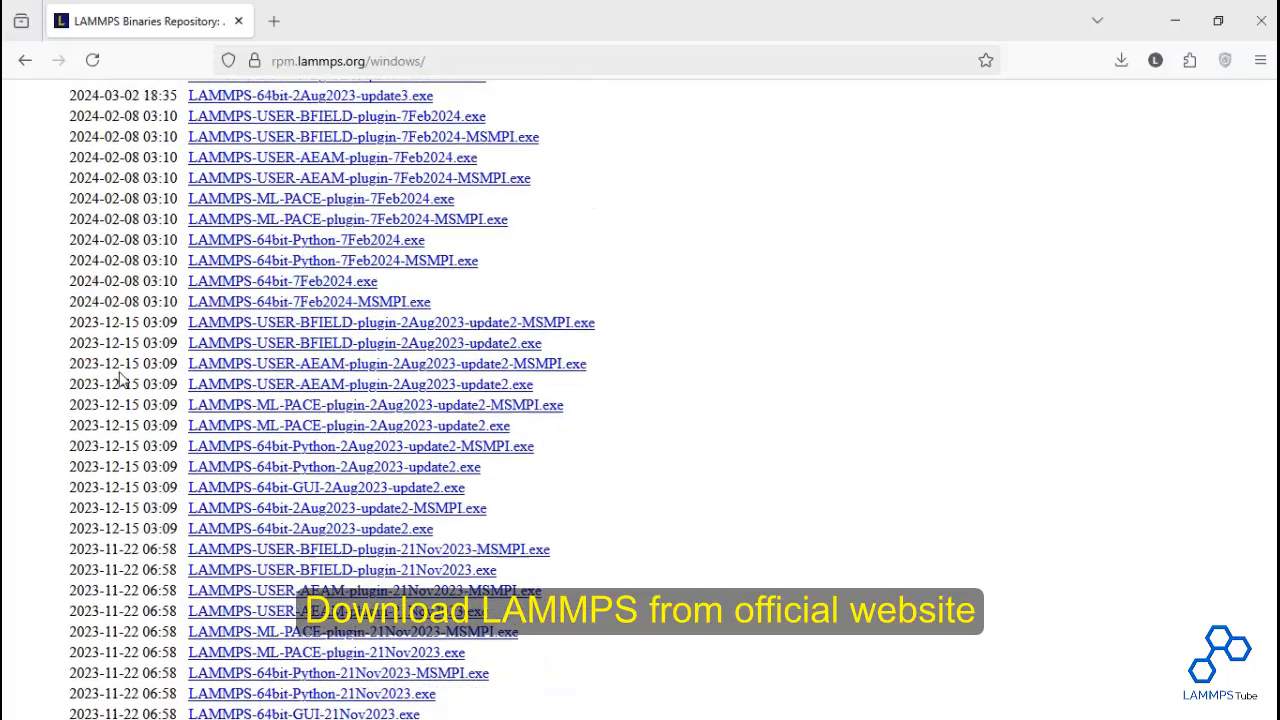
scroll(120, 372, up, 20)
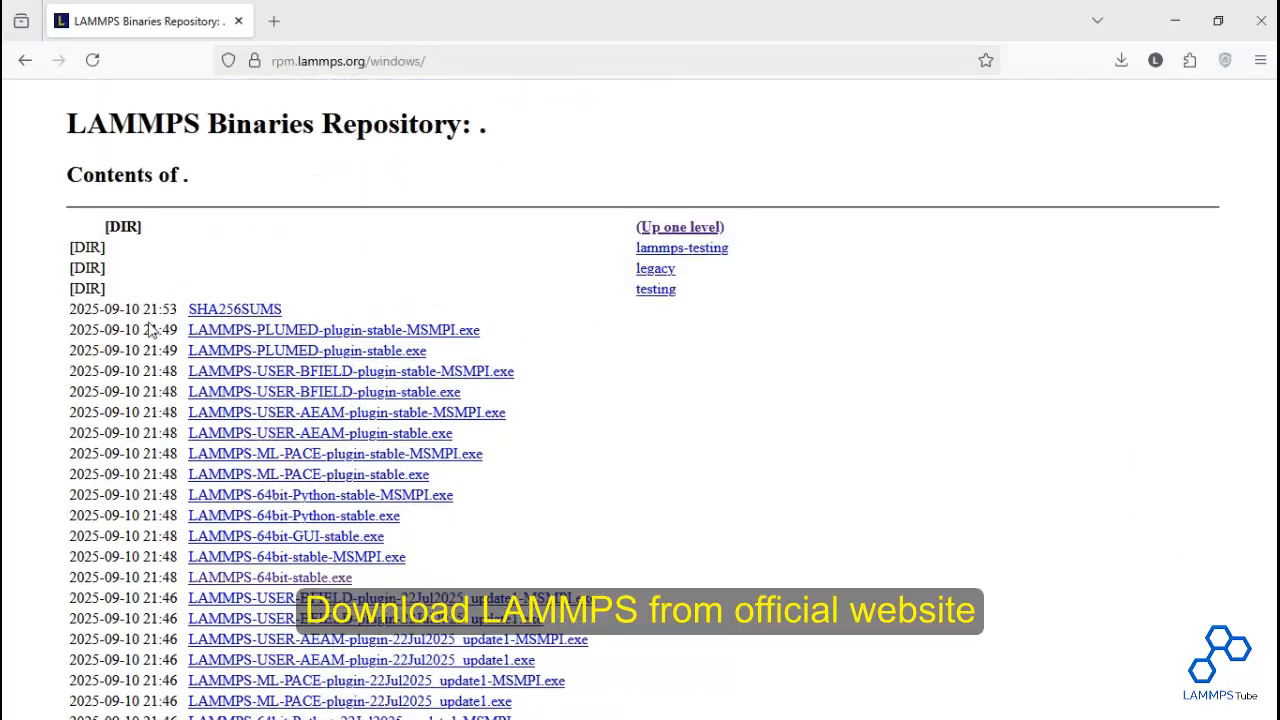
- Download the LAMMPS-64bit-stable.exe installer dated 2025-09-10 from the repository list
drag(94, 333, 78, 332)
drag(69, 580, 133, 576)
click(88, 595)
drag(366, 588, 186, 585)
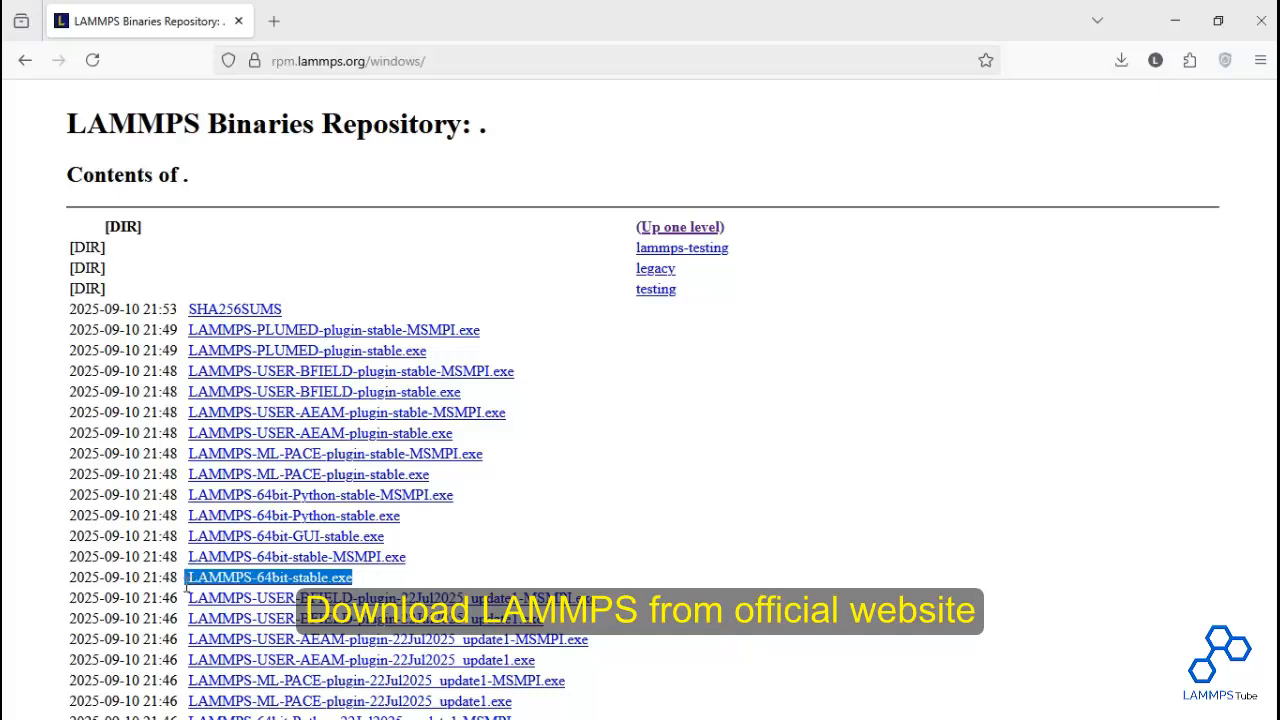
click(362, 588)
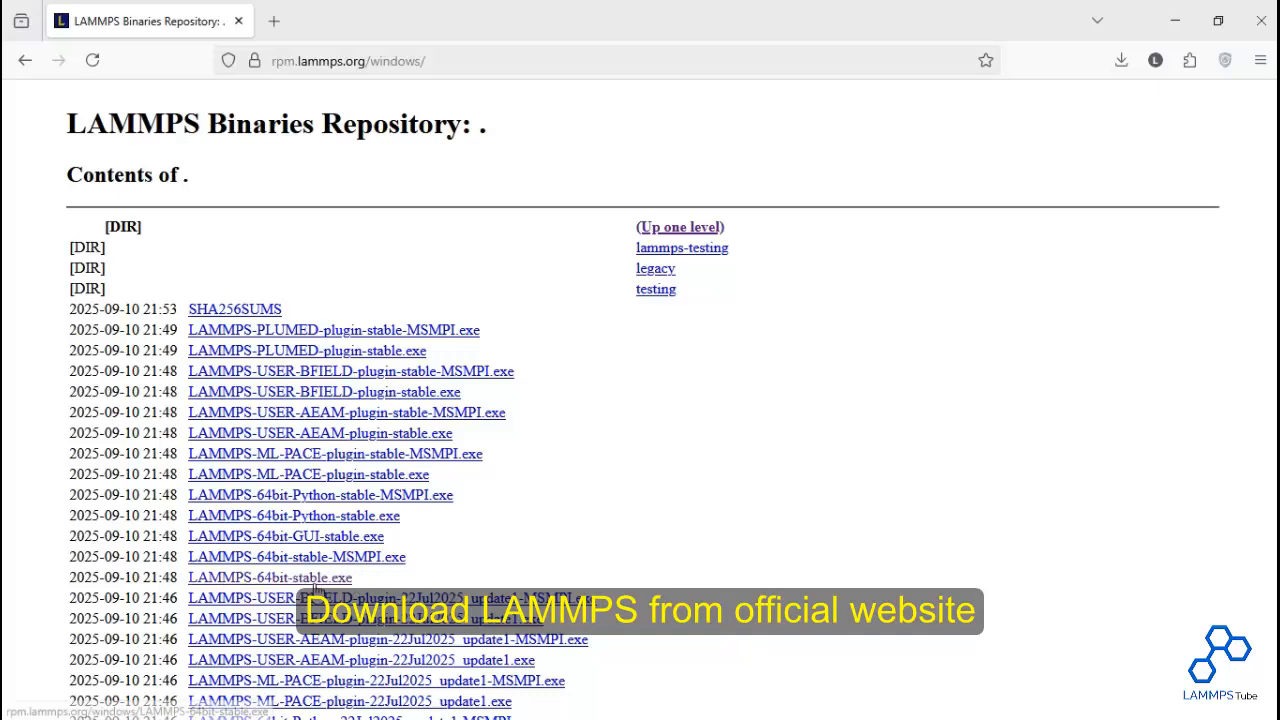
click(294, 584)
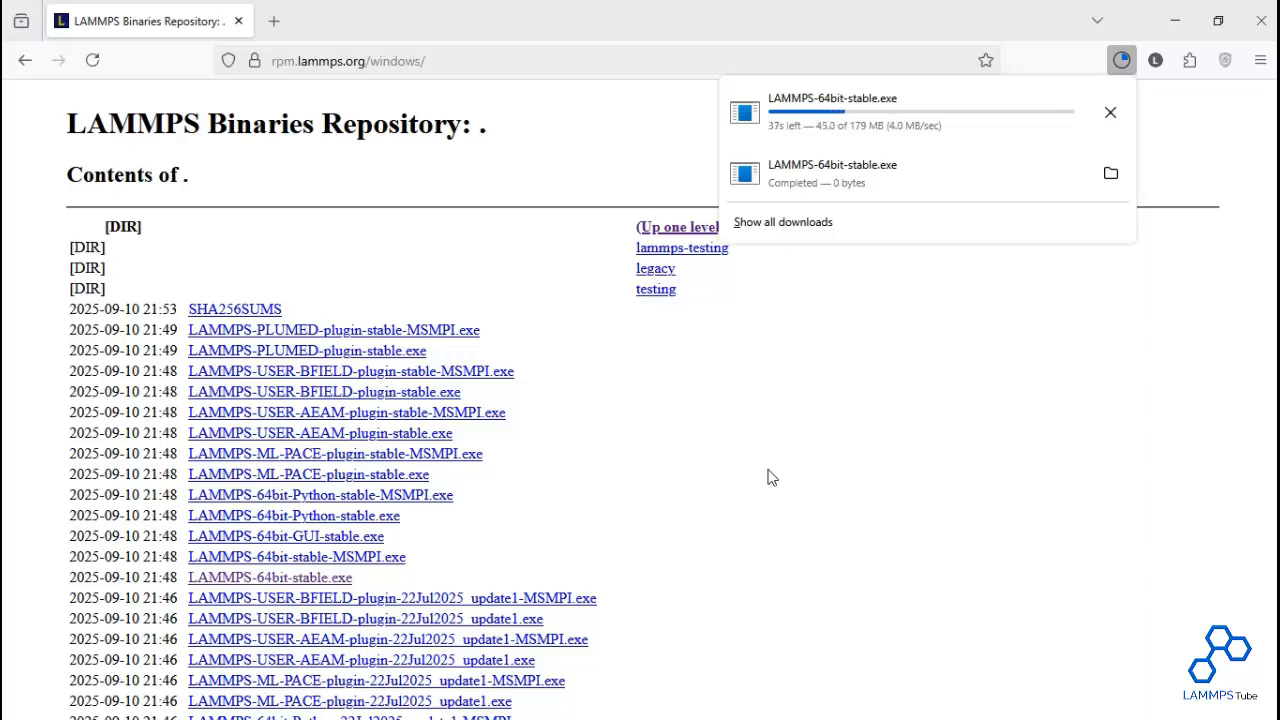
- Place the completed LAMMPS-64bit-stable.exe download on the desktop beside the reduced browser window, and minimize the browser
double_click(805, 18)
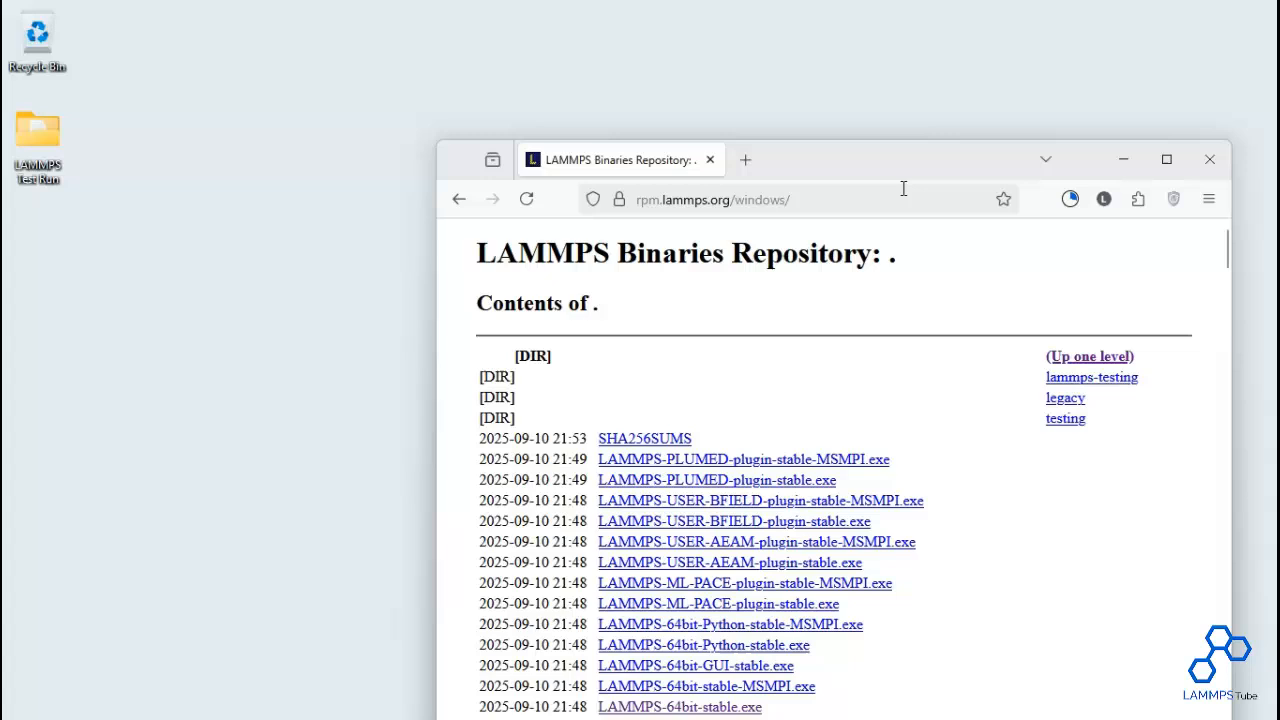
click(1071, 199)
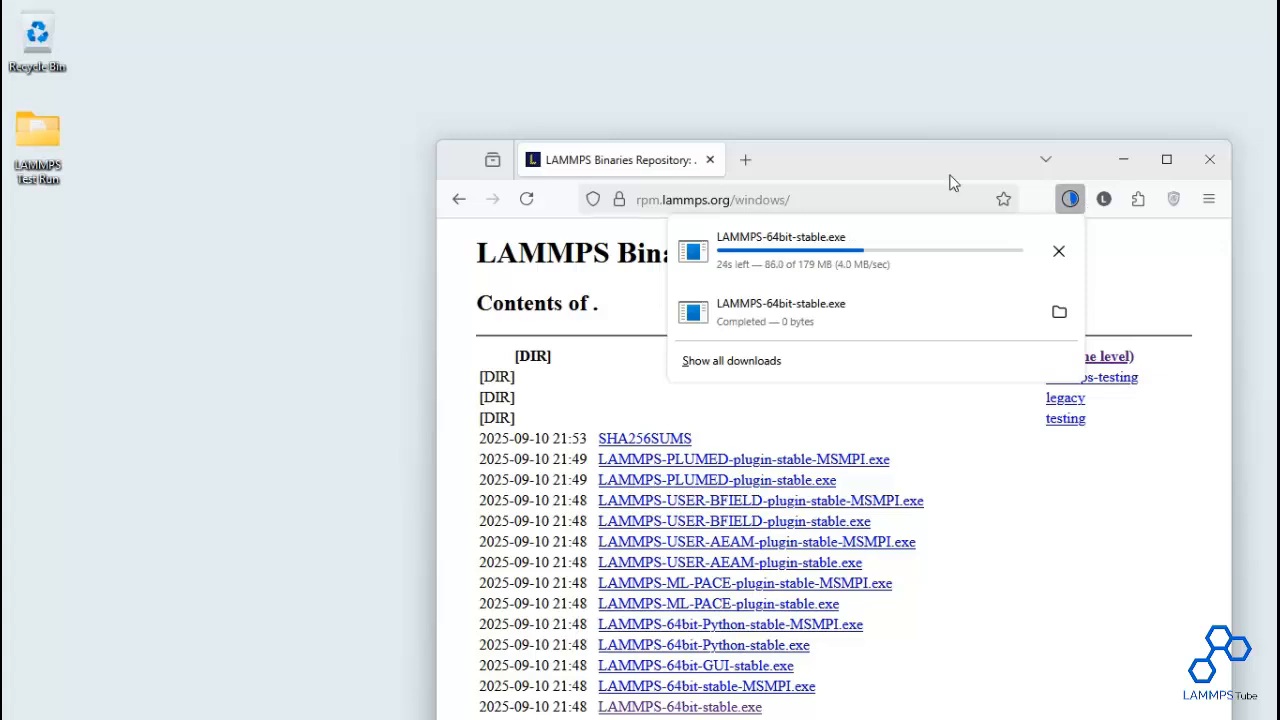
drag(915, 170, 973, 114)
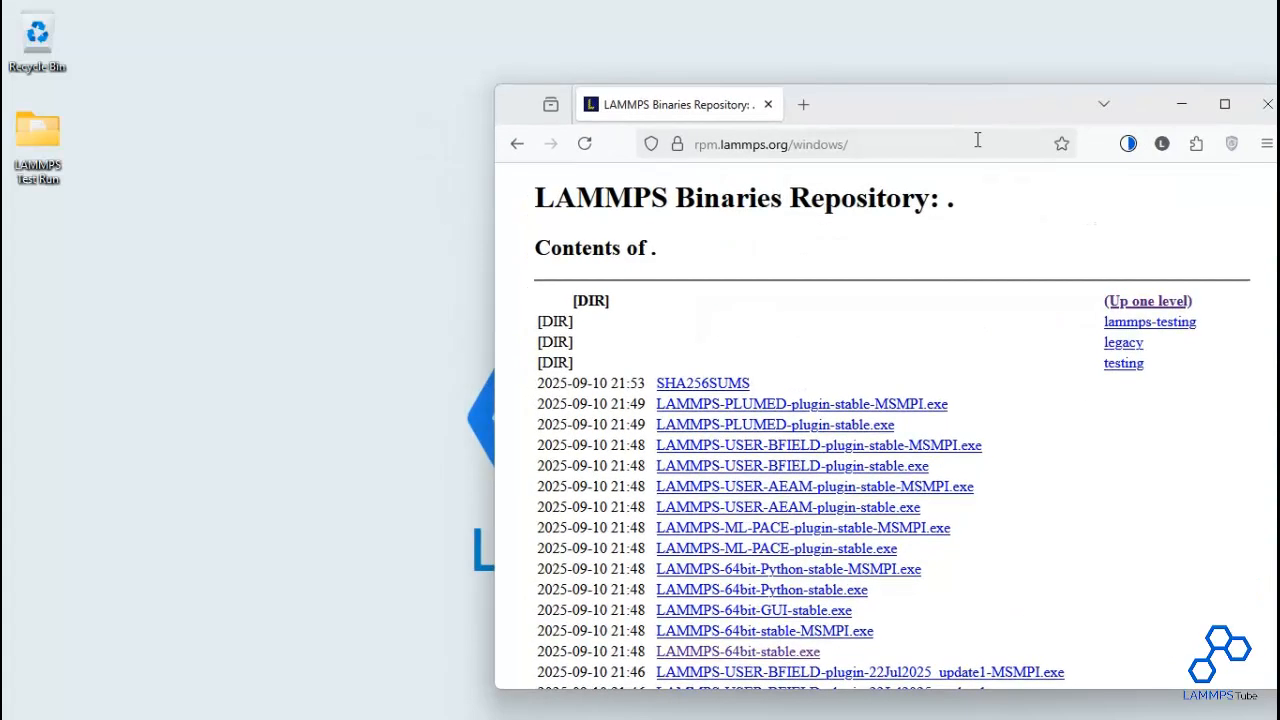
click(1128, 146)
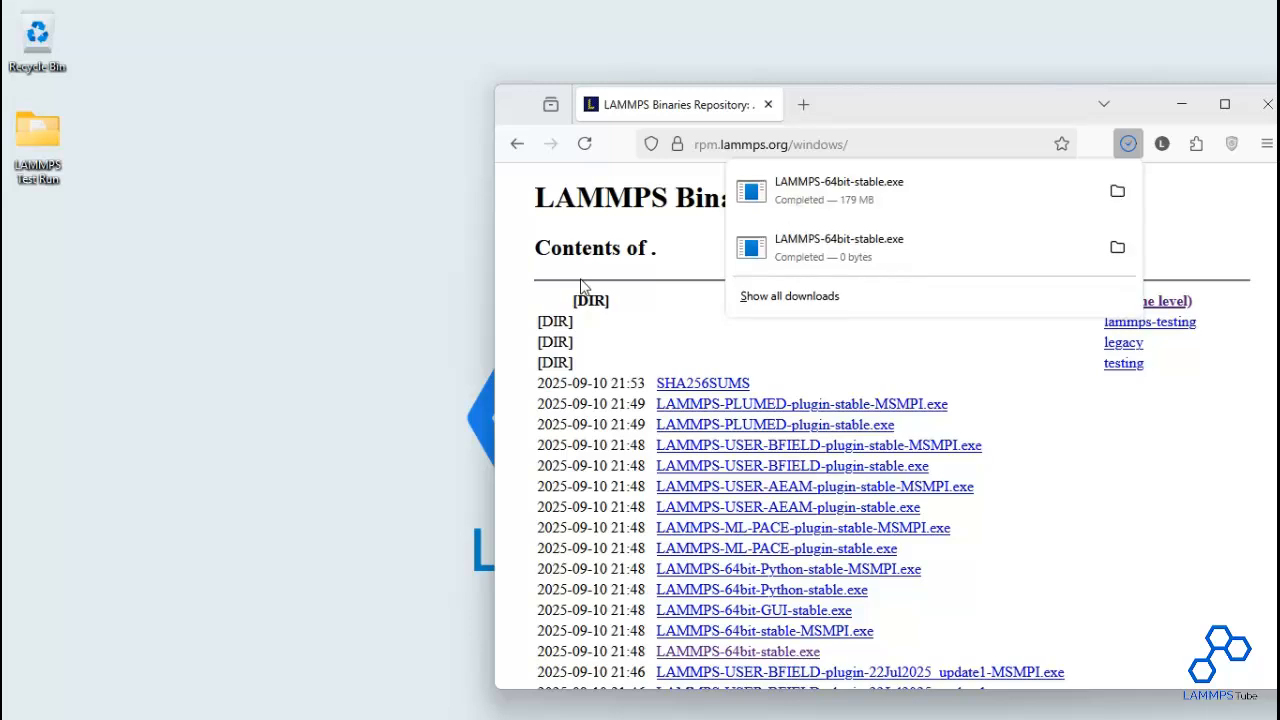
drag(778, 203, 248, 292)
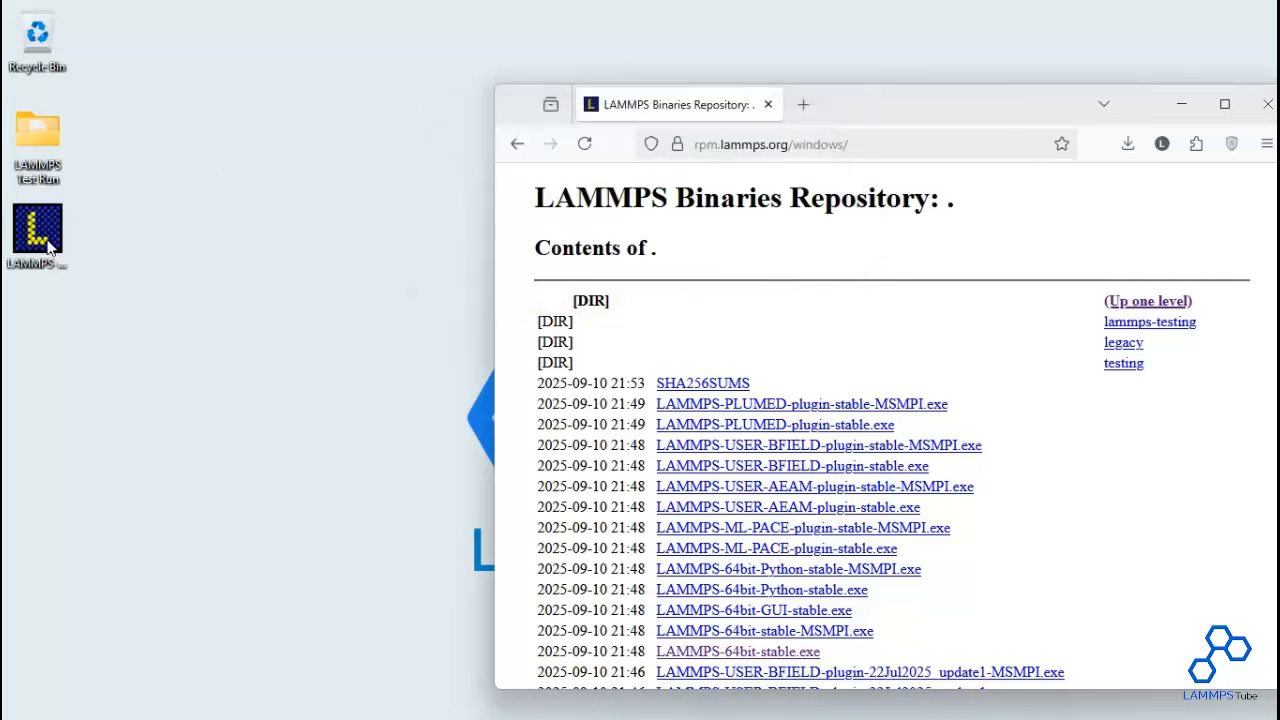
drag(50, 248, 336, 289)
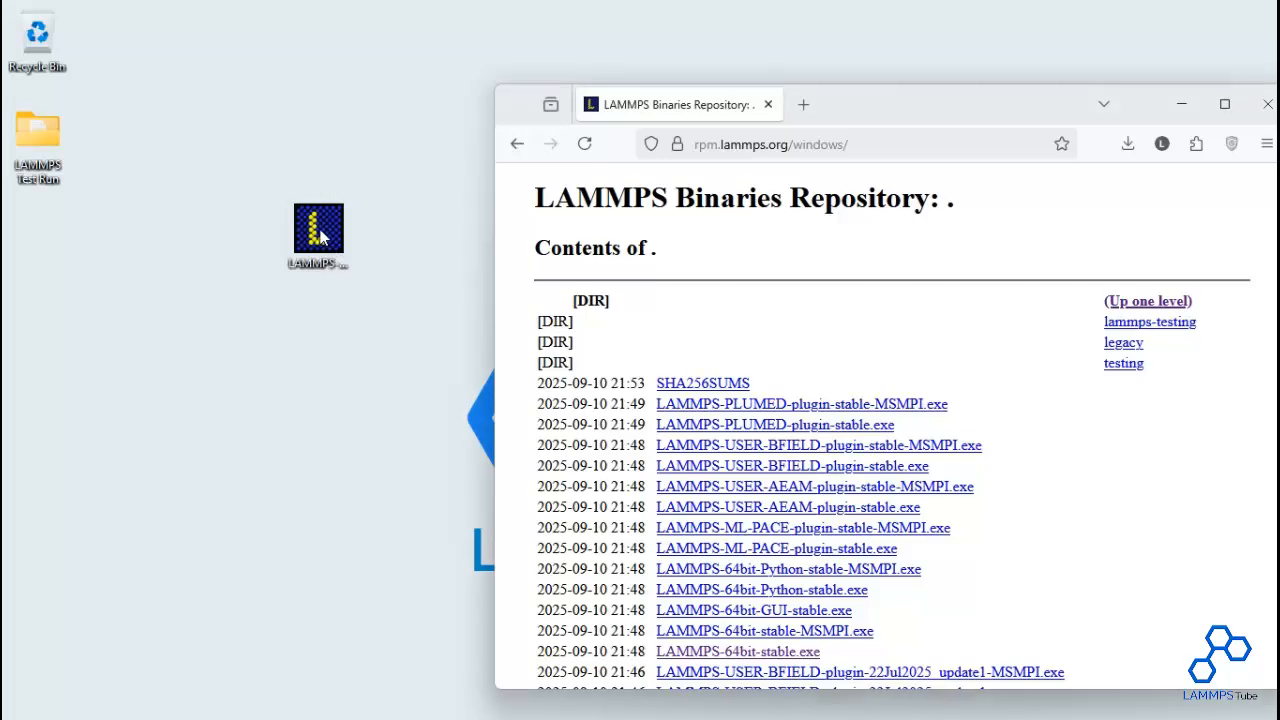
click(1178, 104)
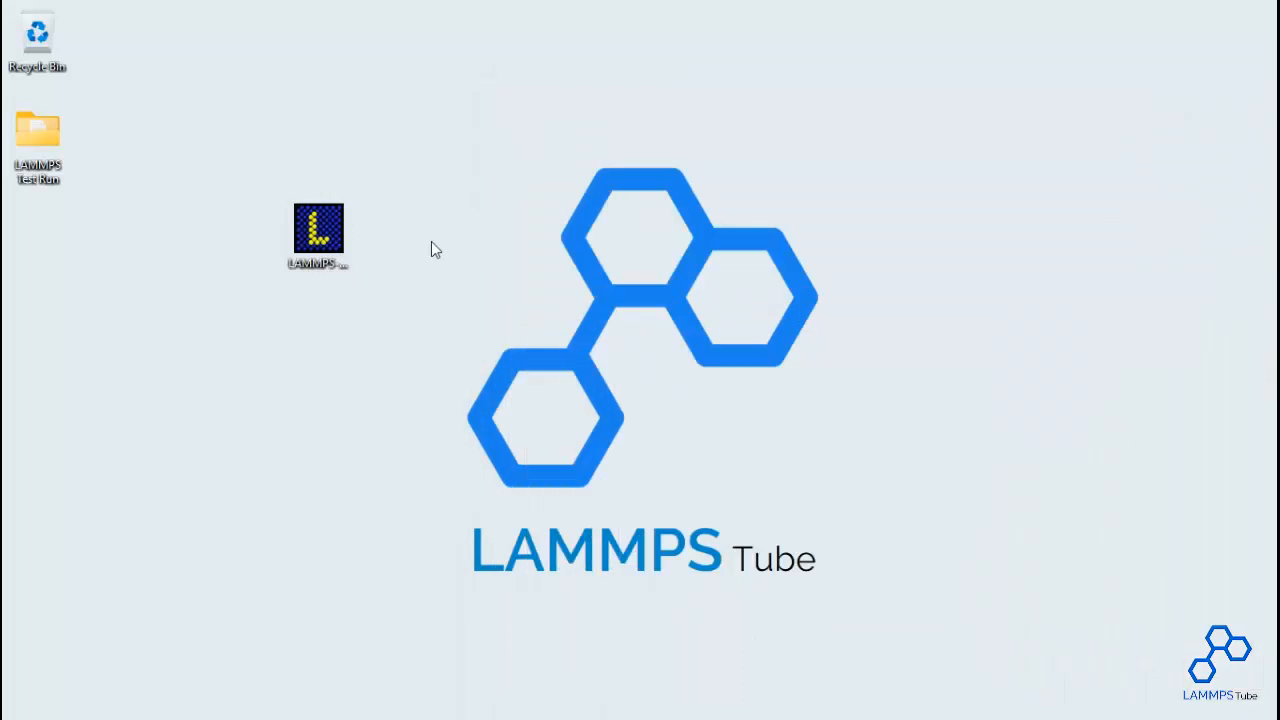
- Run the LAMMPS installer from the desktop, accept the license, install into the default destination folder, and close the finished setup
click(318, 232)
double_click(320, 232)
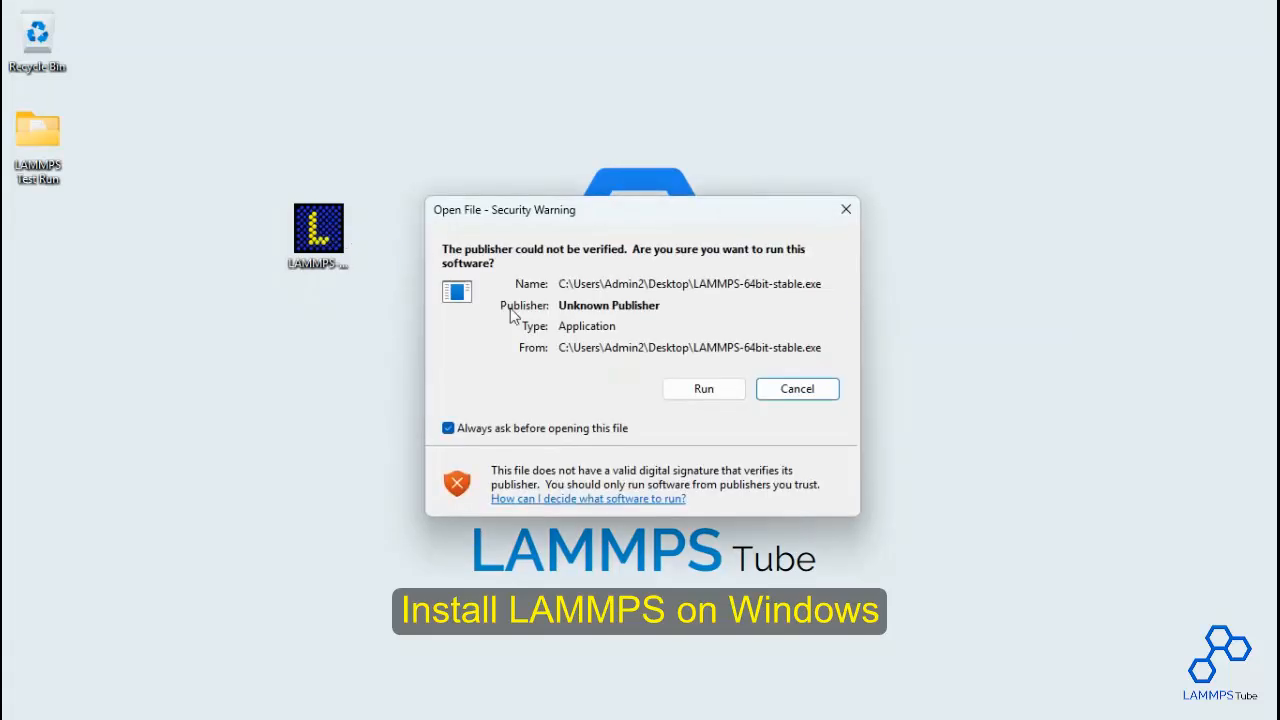
click(701, 394)
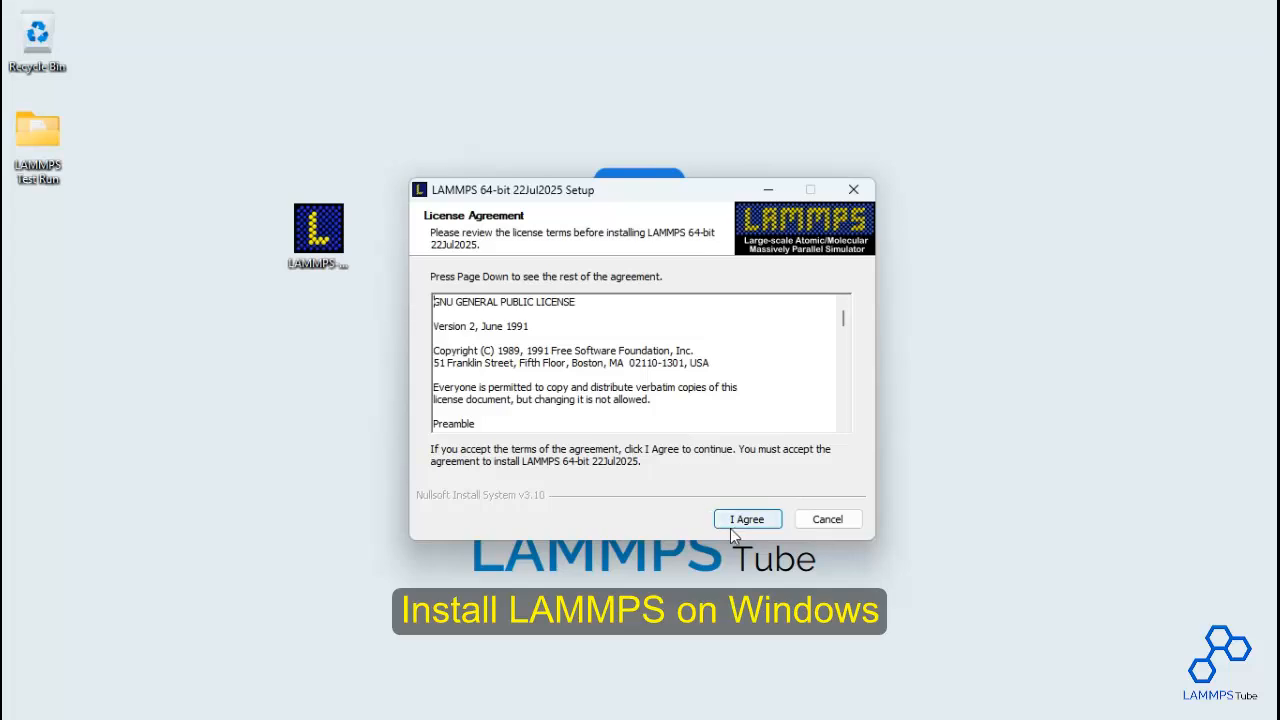
click(752, 522)
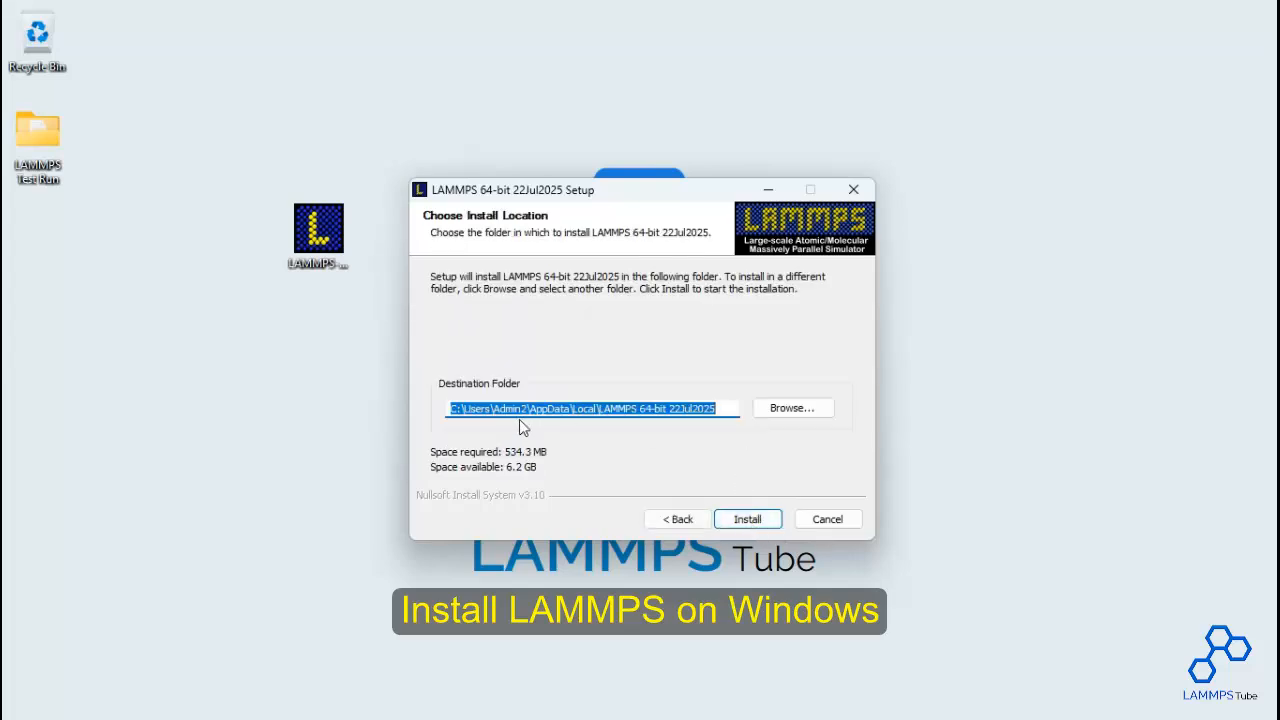
click(748, 520)
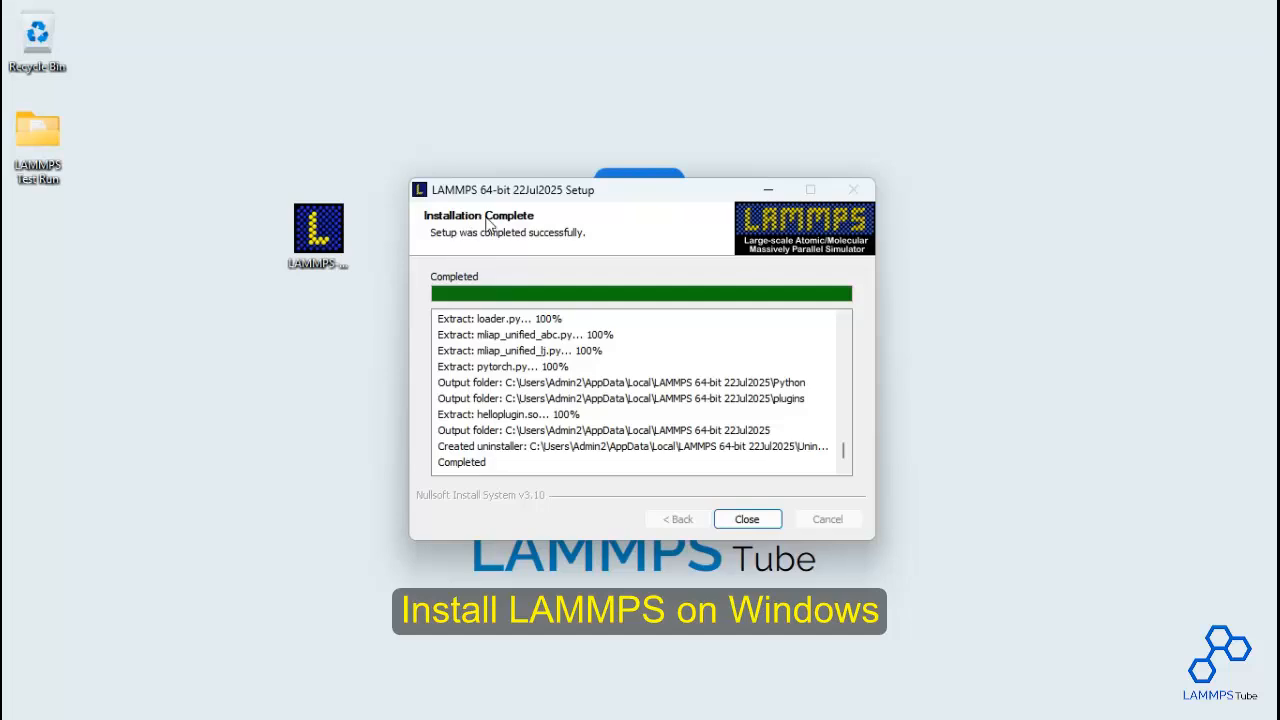
click(748, 520)
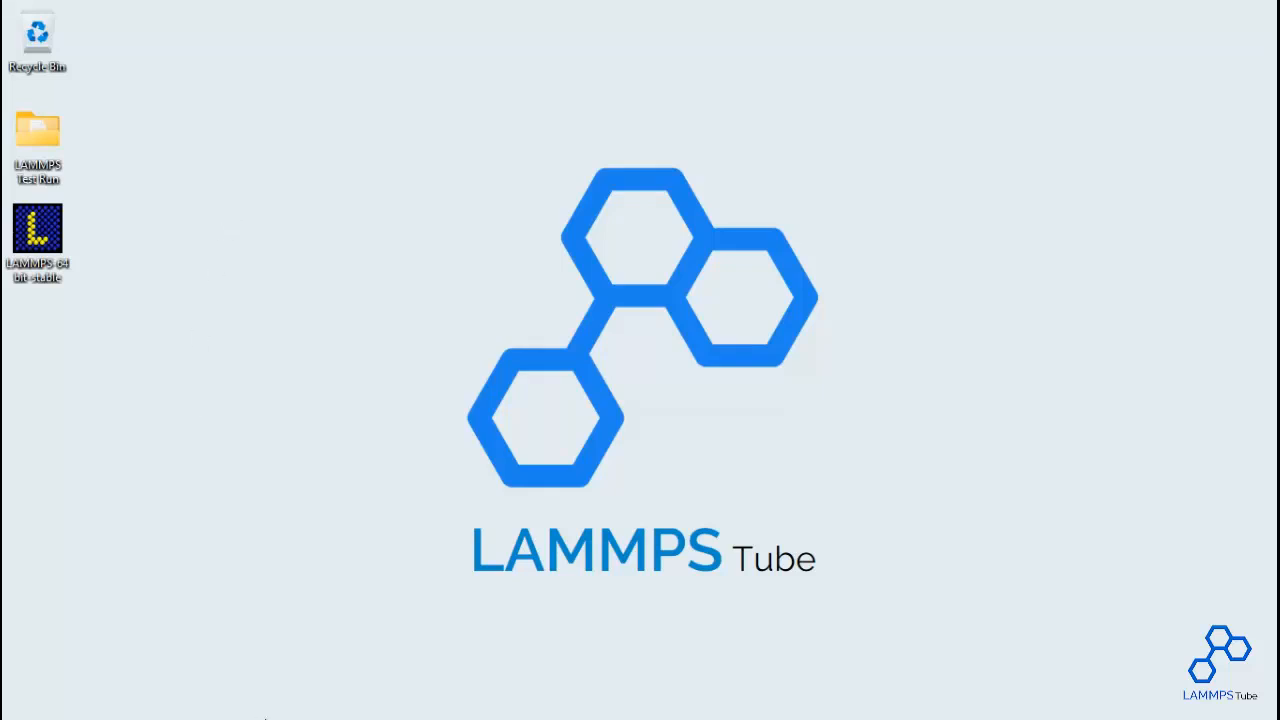
- Open the Benchmarks folder of the installed LAMMPS 64-bit 22Jul2025 program group from the list of all apps
mouse_move(265, 718)
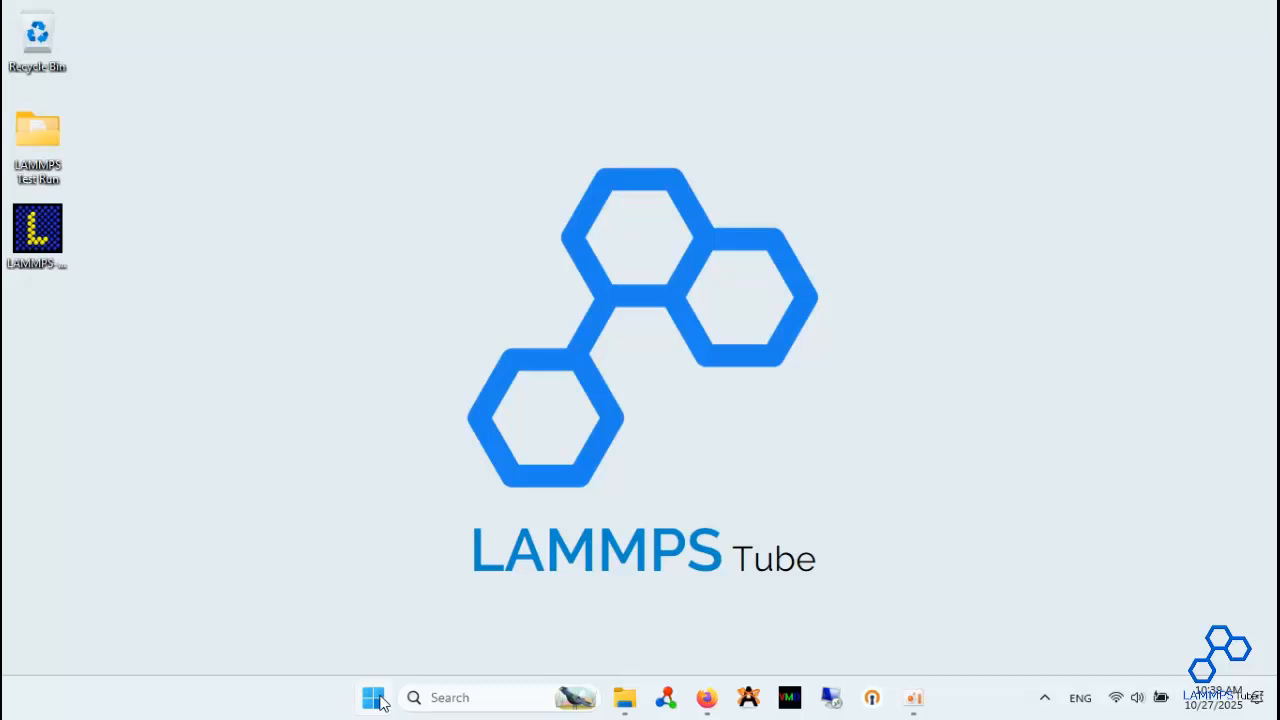
click(376, 701)
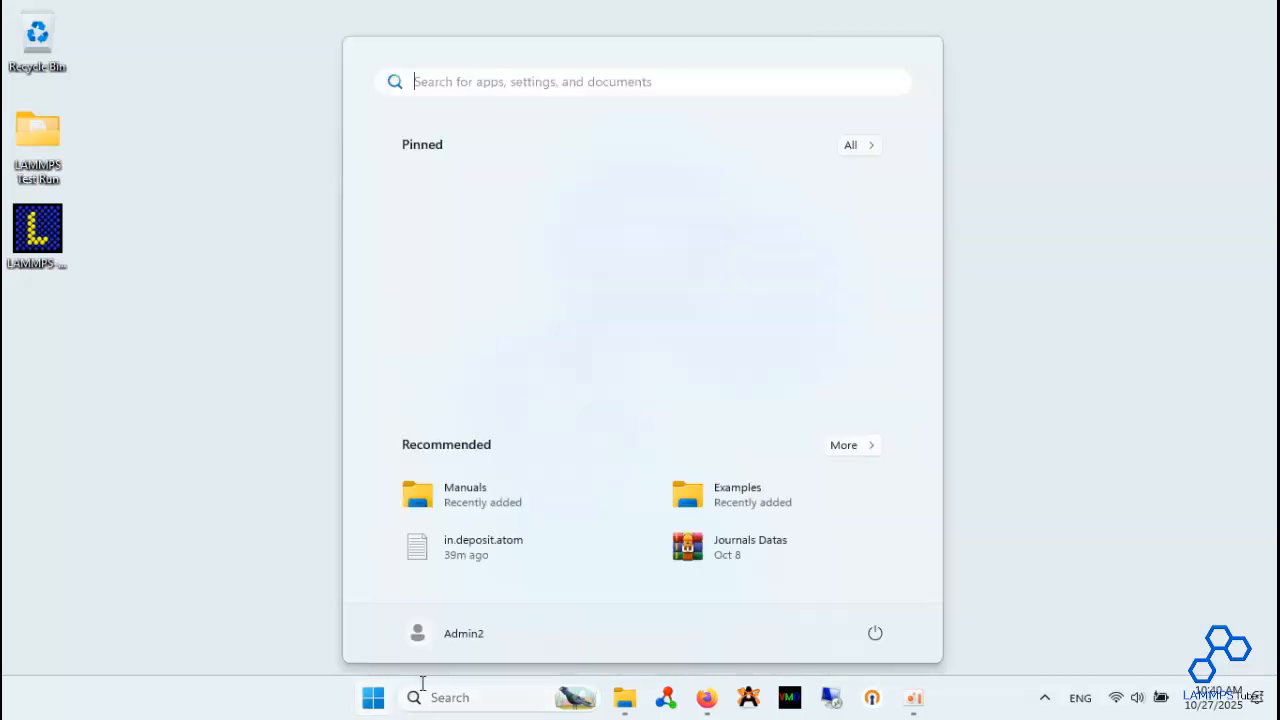
click(862, 148)
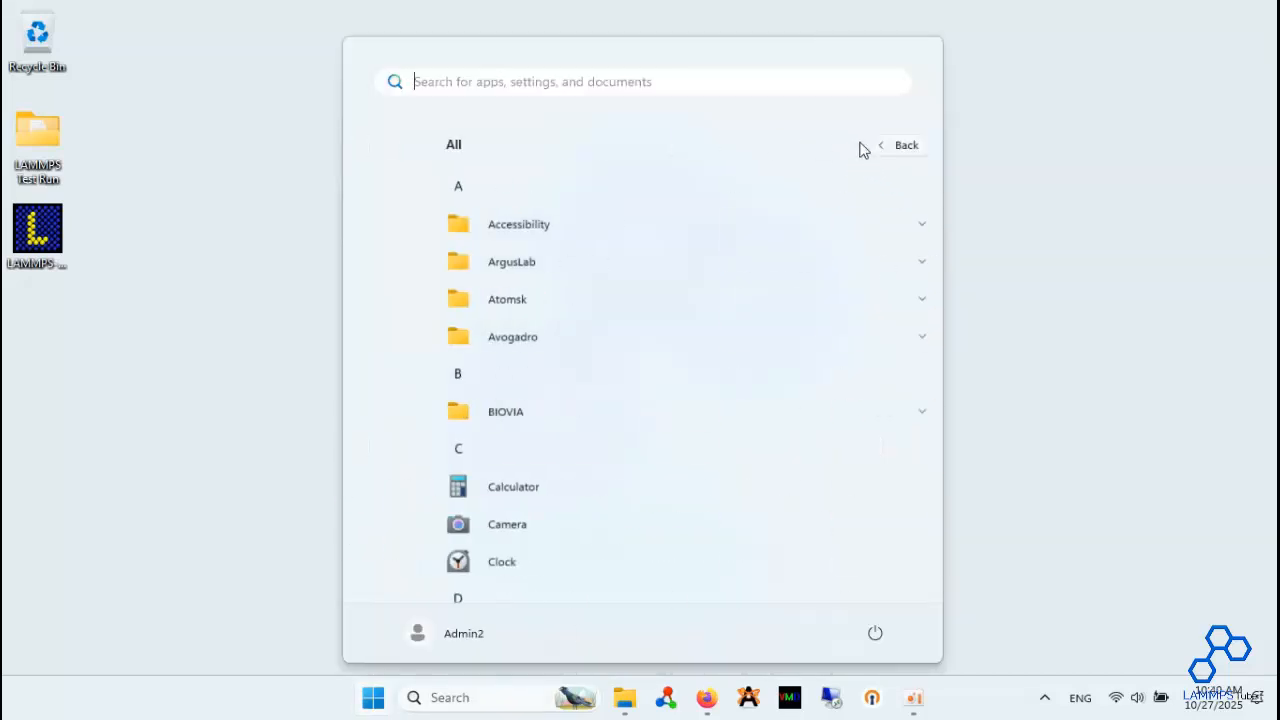
scroll(491, 283, down, 2)
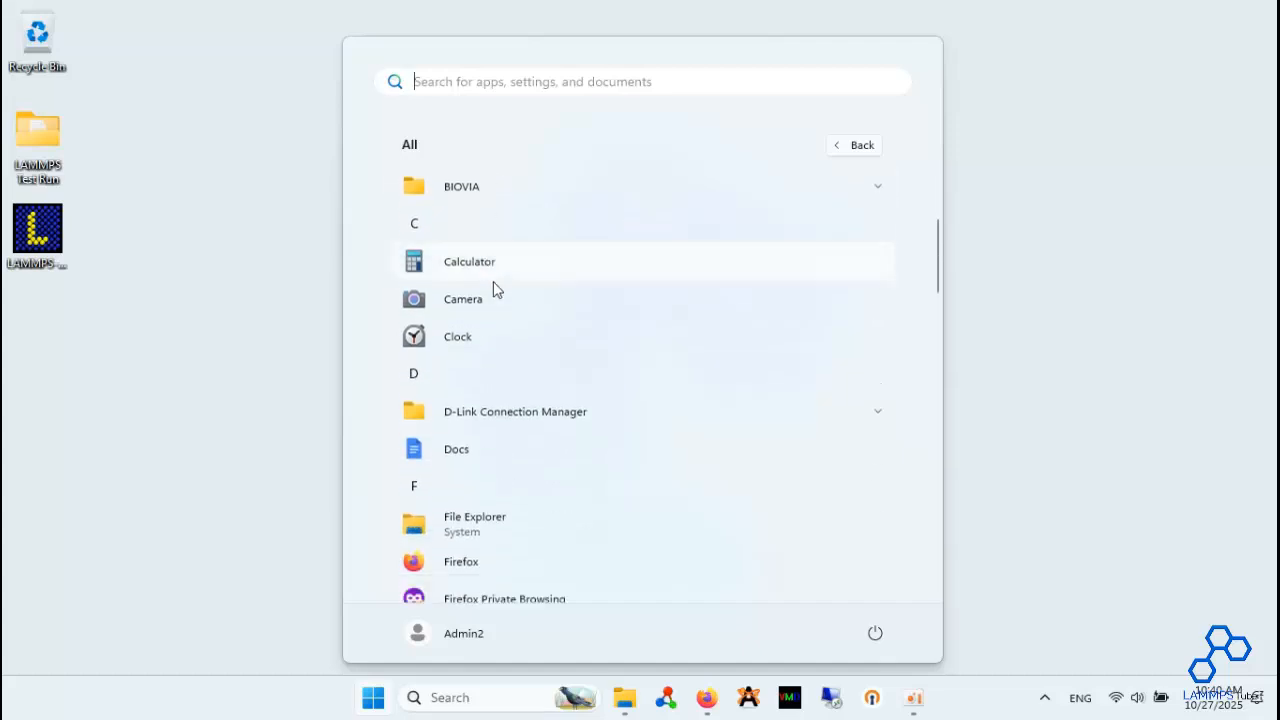
scroll(493, 289, down, 5)
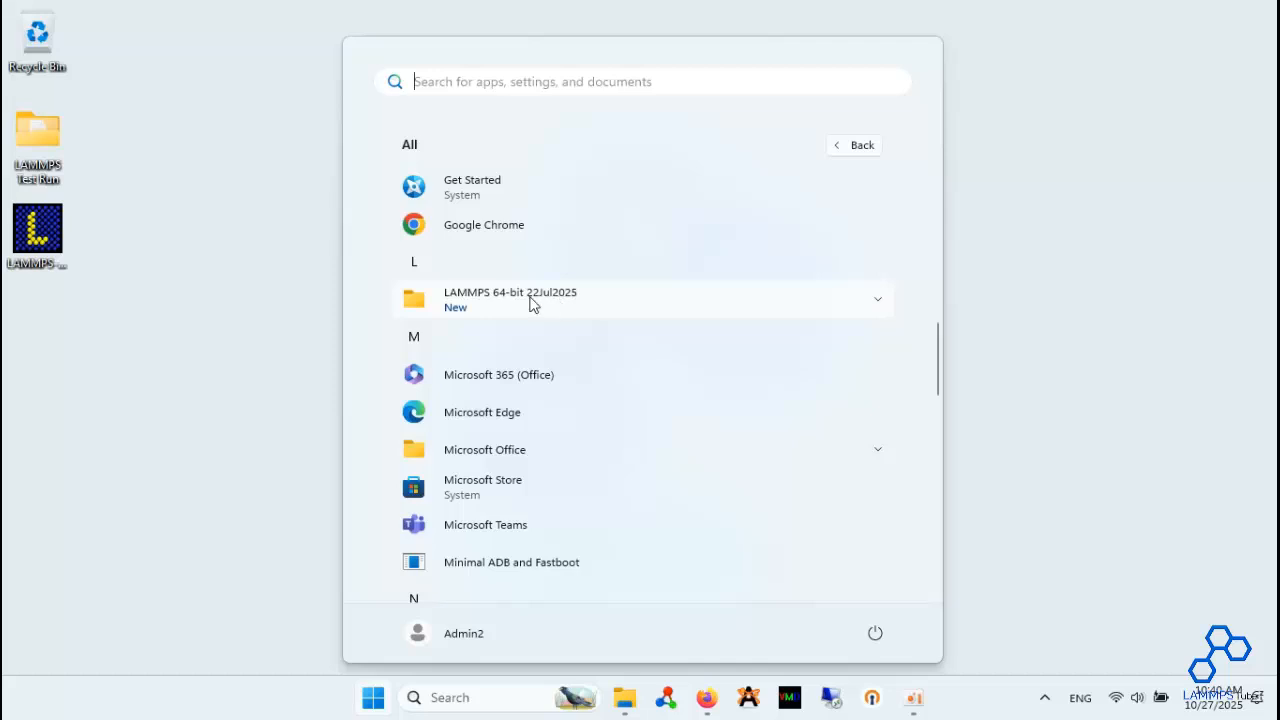
click(879, 300)
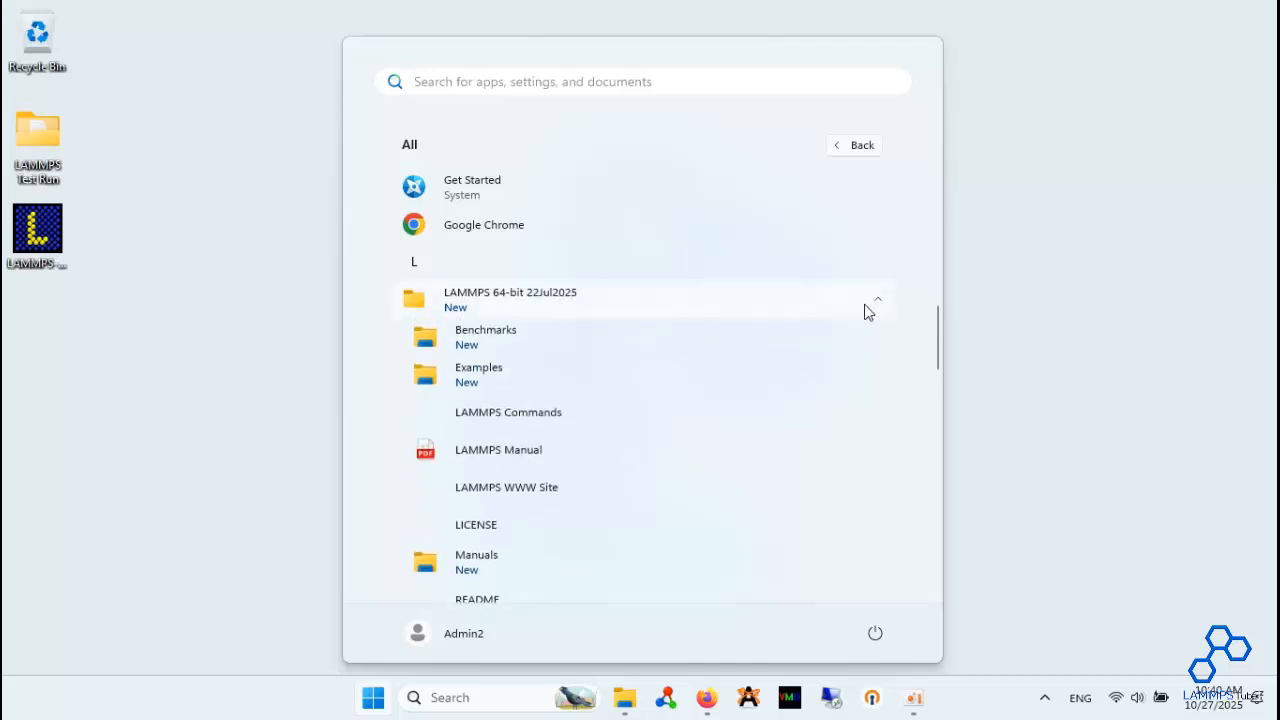
click(481, 342)
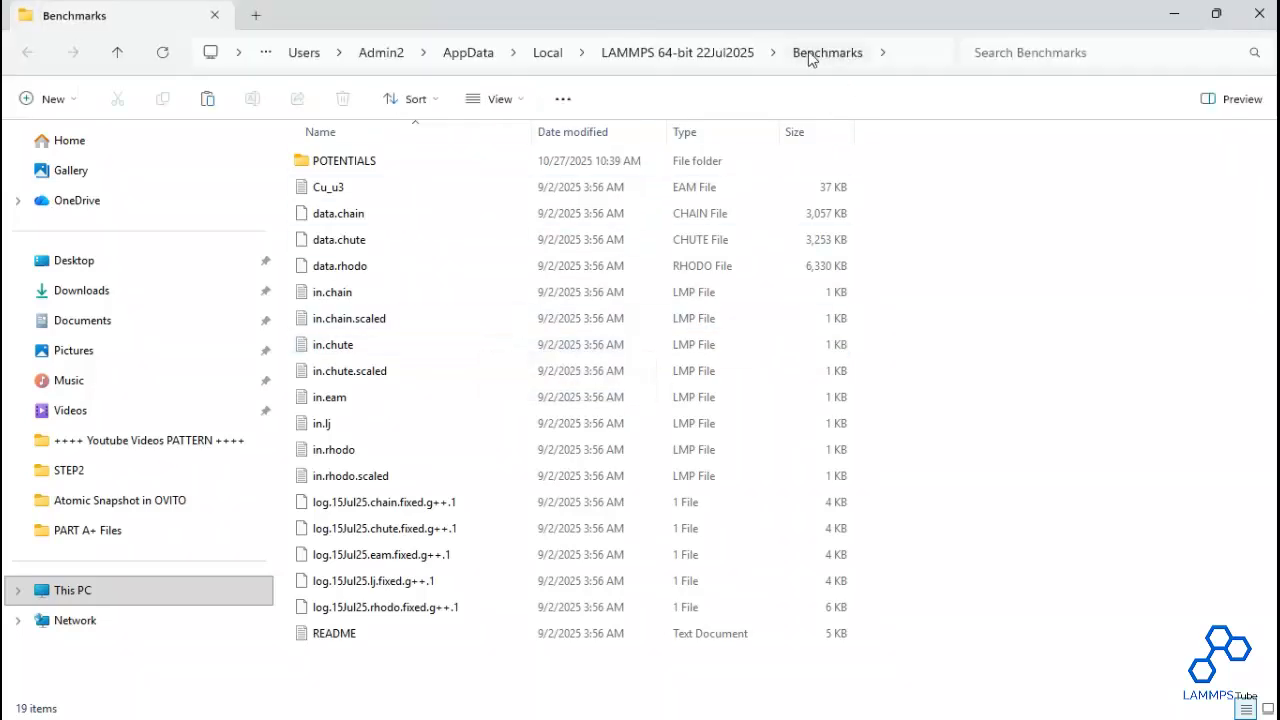
- Go up to the LAMMPS 64-bit 22Jul2025 installation folder, open its bin folder and locate the lmp application
click(688, 60)
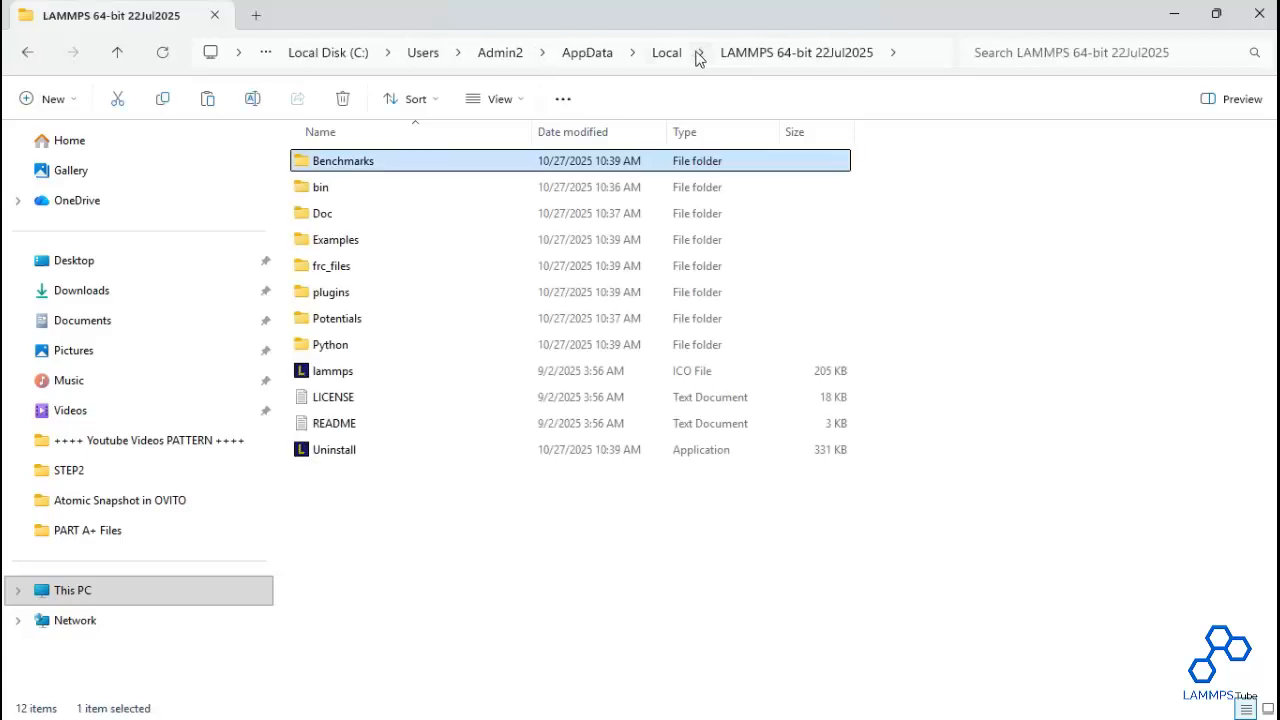
click(322, 190)
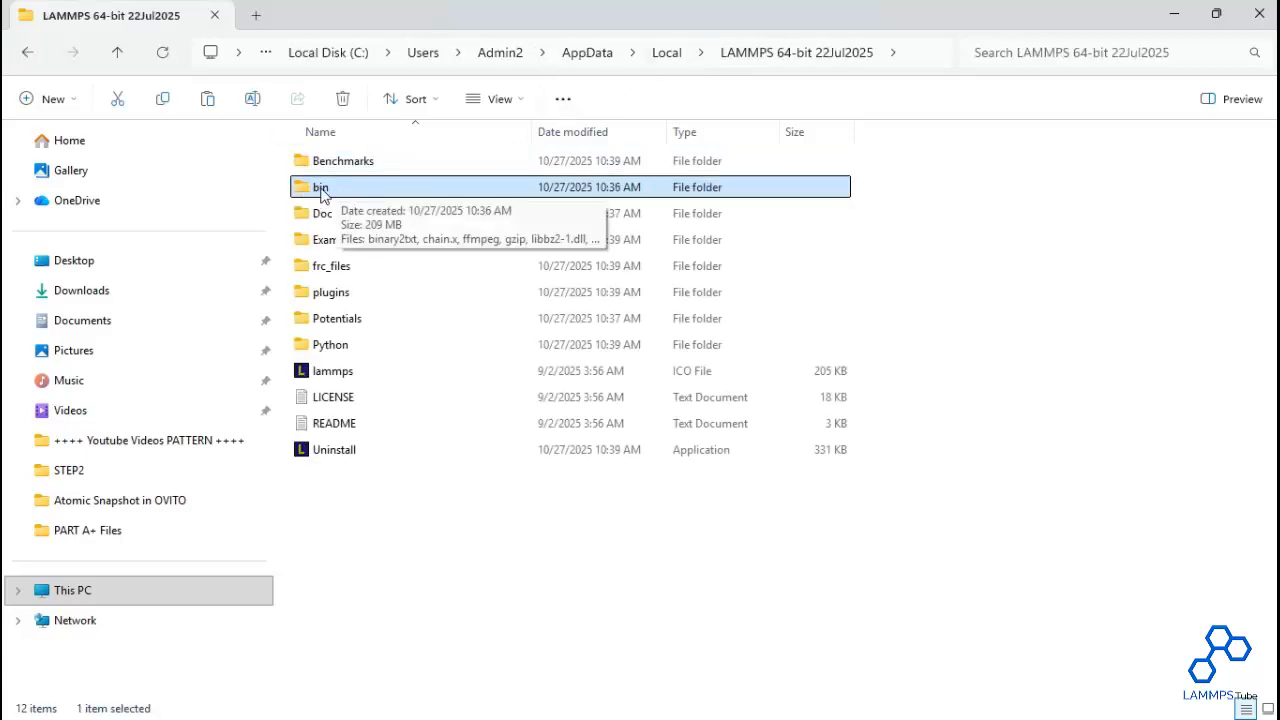
double_click(322, 190)
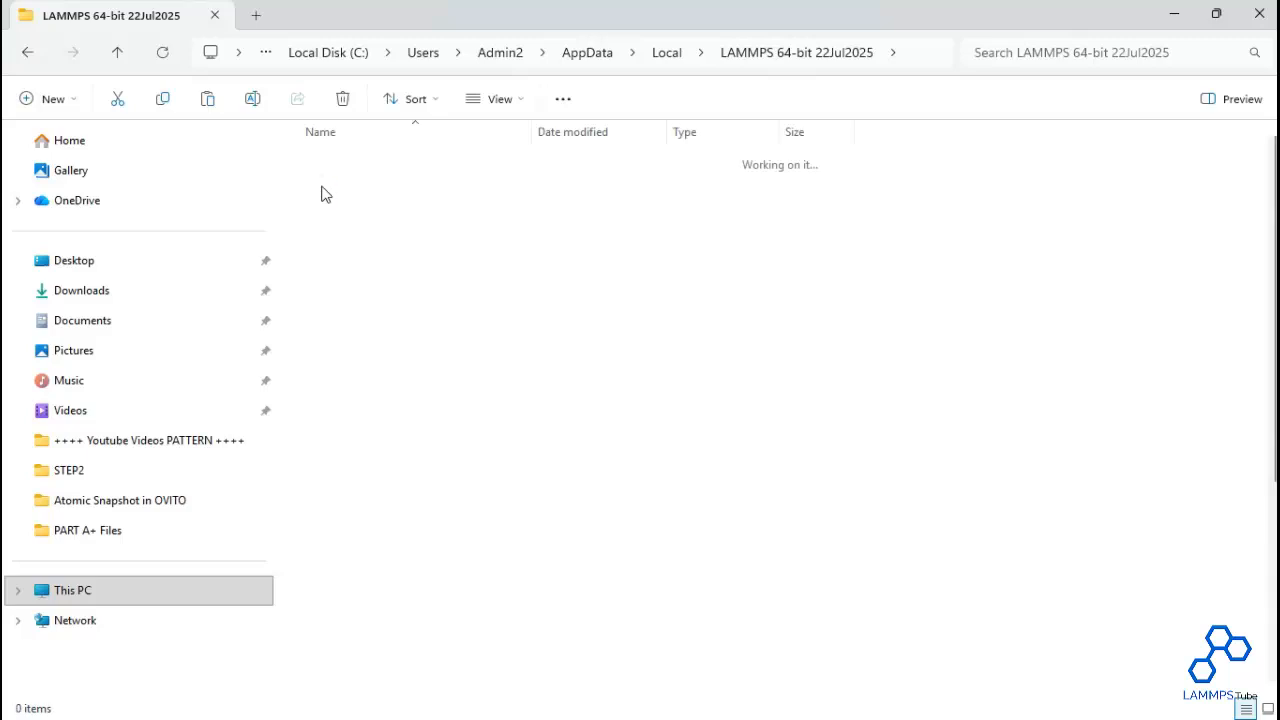
scroll(345, 197, down, 4)
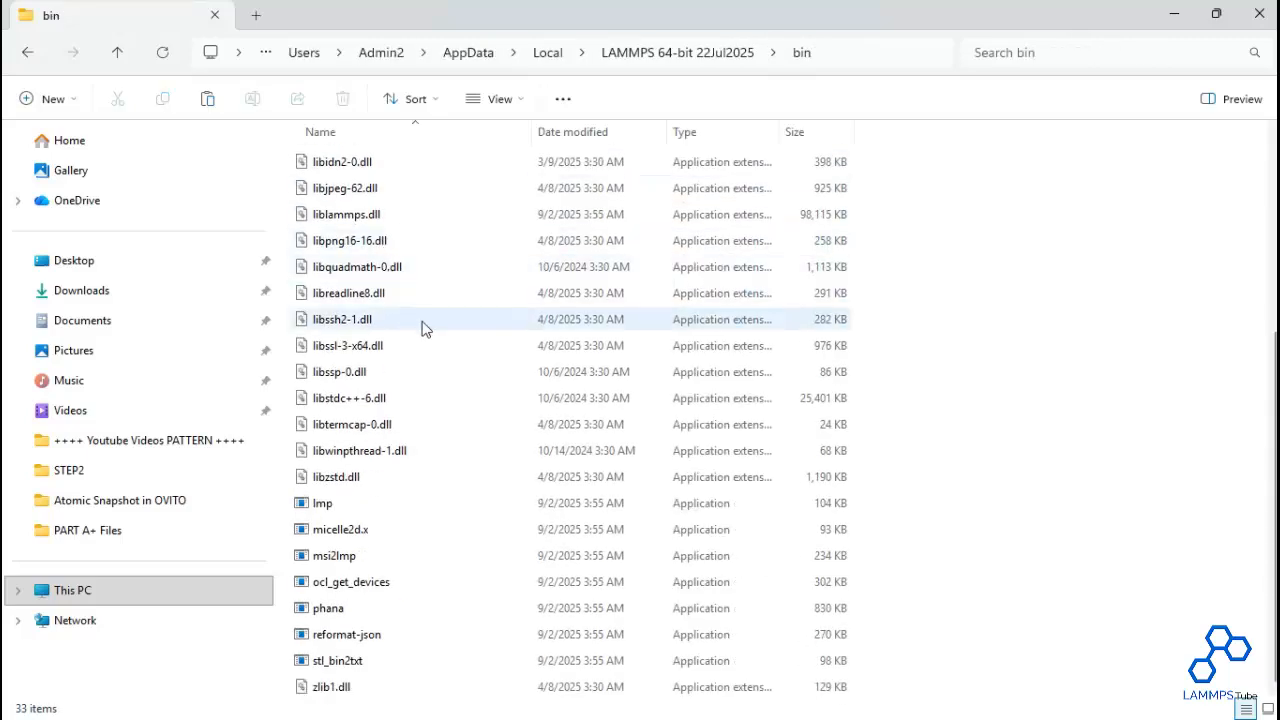
click(340, 514)
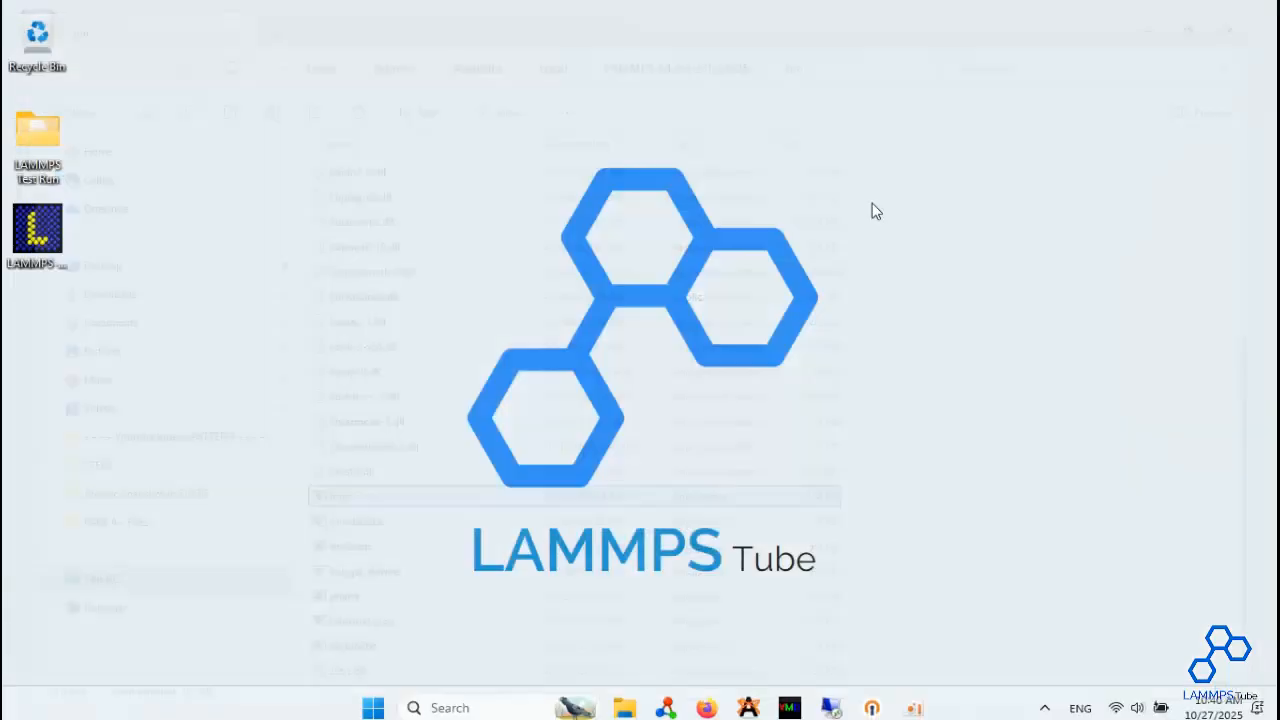
- Move the LAMMPS Test Run folder away from the other desktop icons and open its in.deposit.atom input script
drag(45, 140, 325, 140)
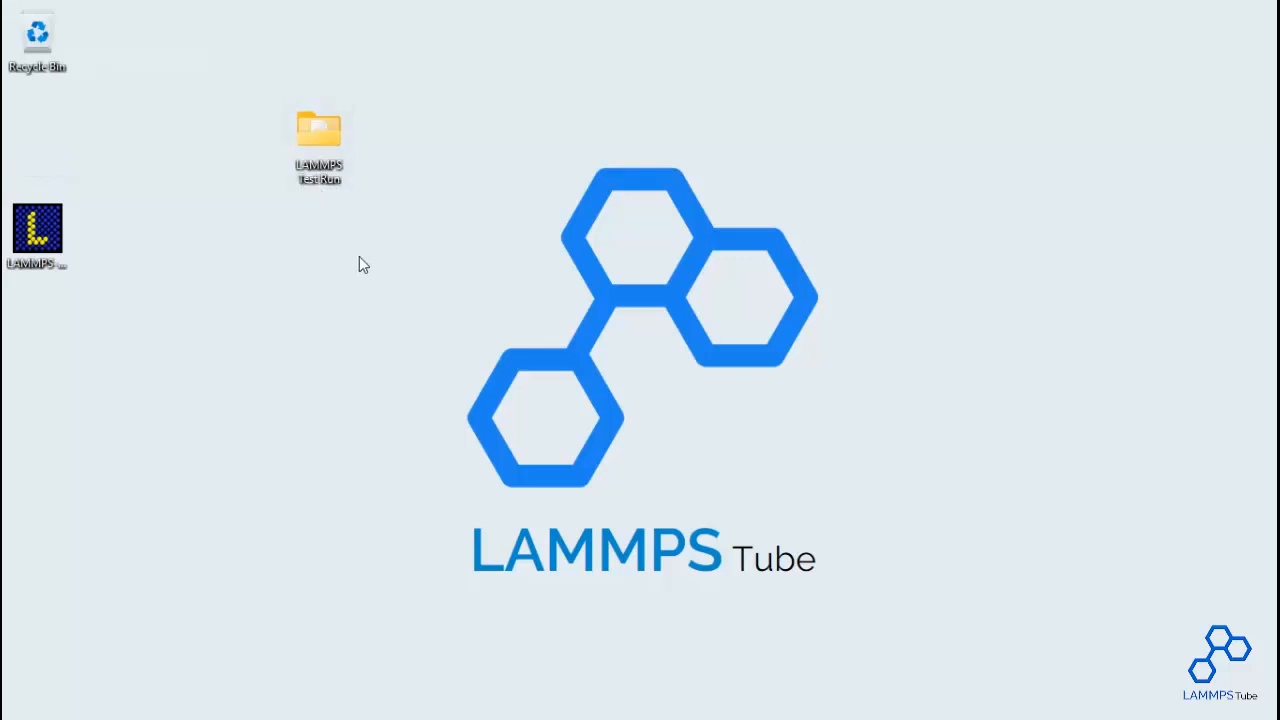
double_click(307, 138)
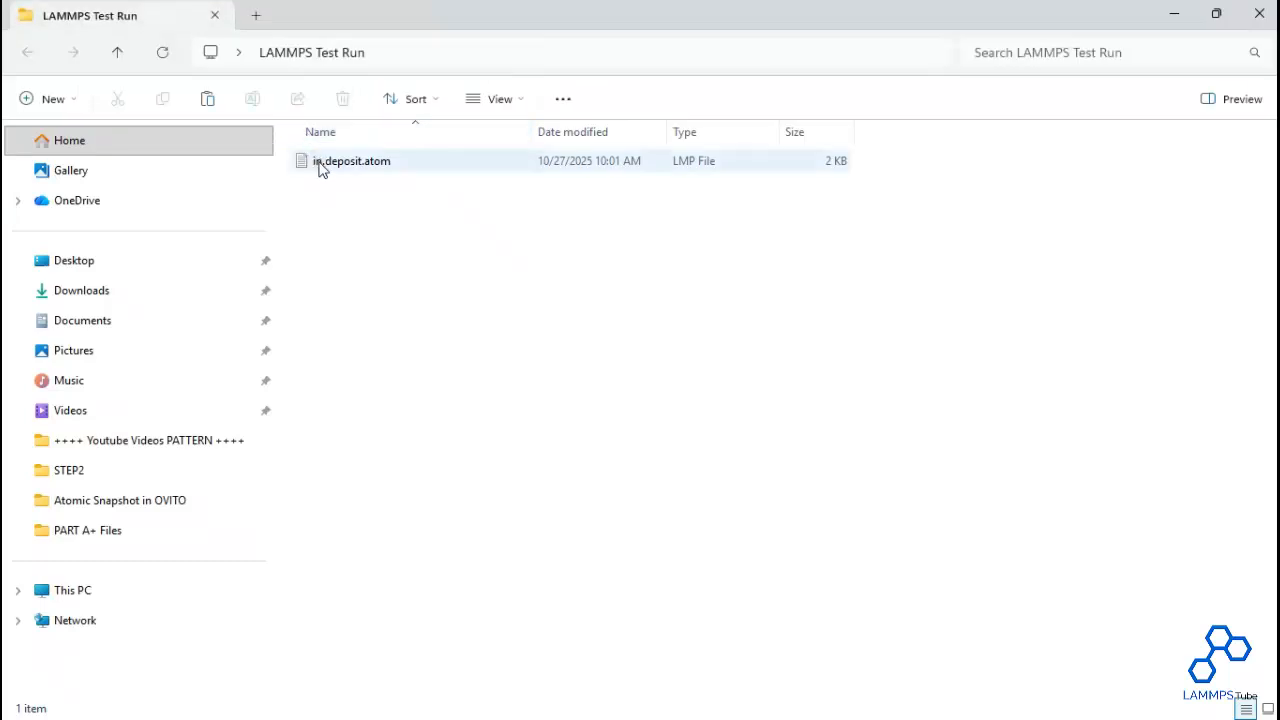
click(328, 171)
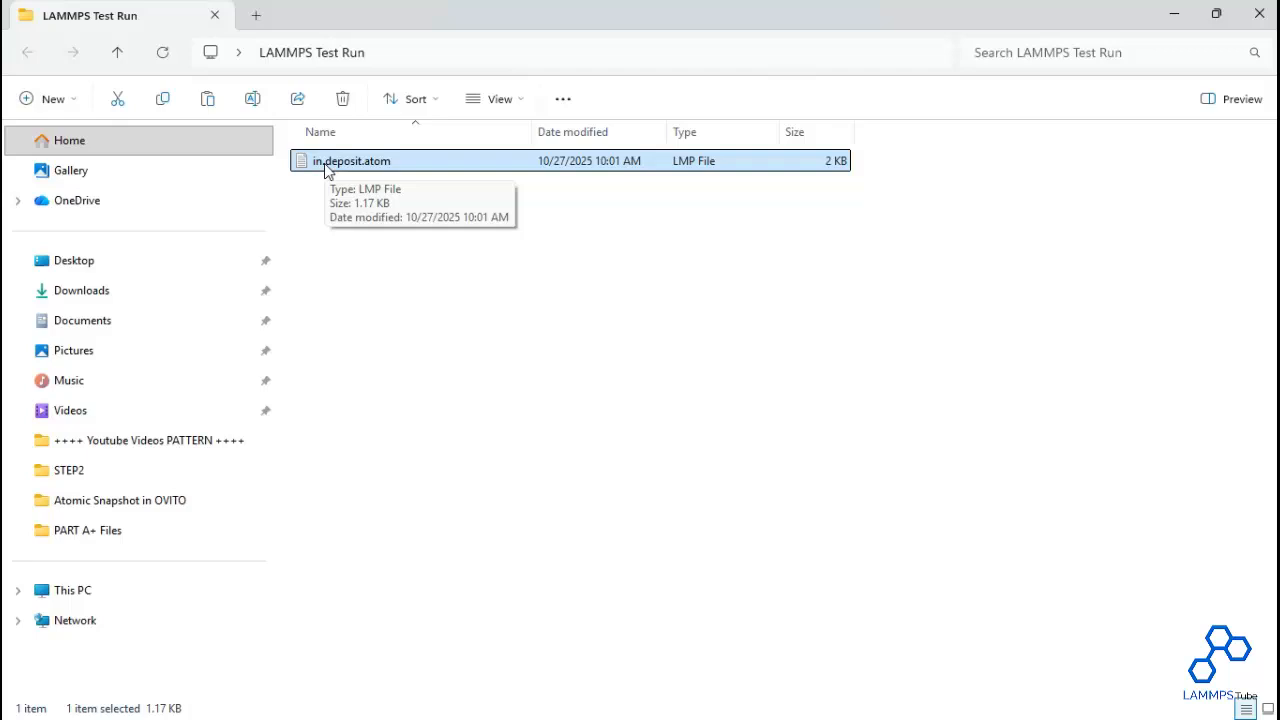
double_click(324, 164)
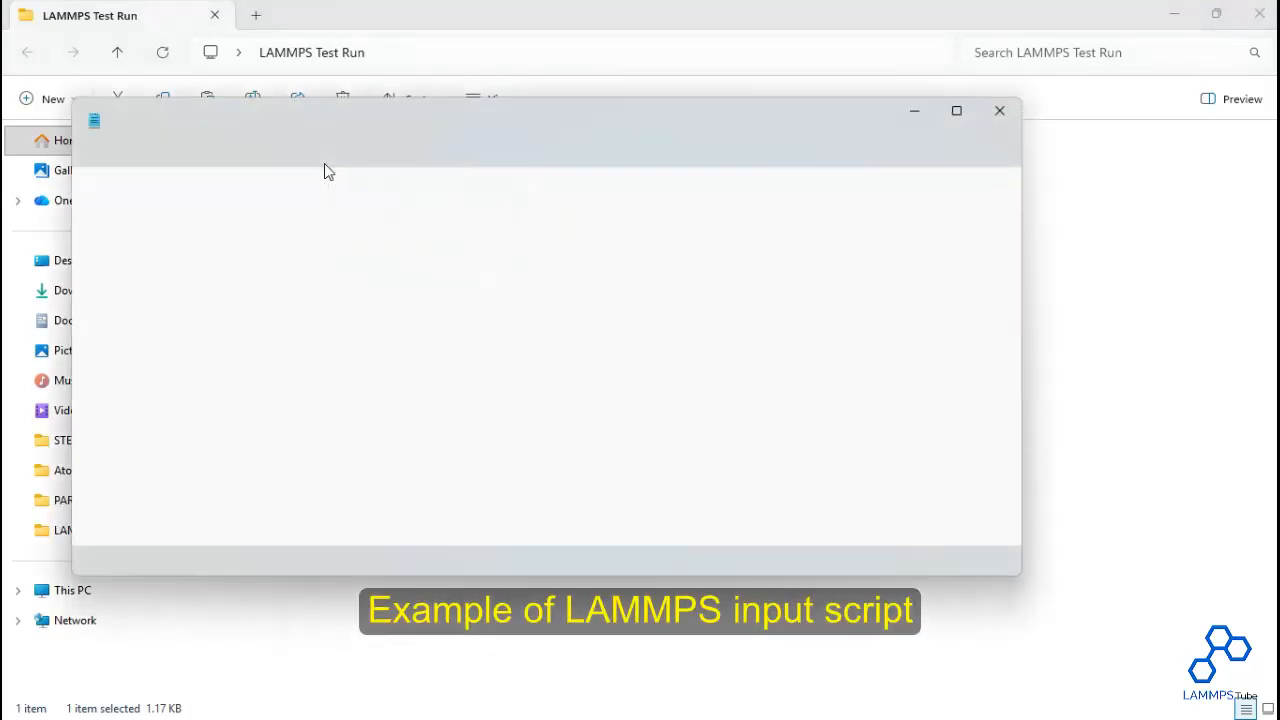
- Examine the in.deposit.atom script from its setup commands through the regions, groups and fixes to the end
scroll(385, 274, down, 8)
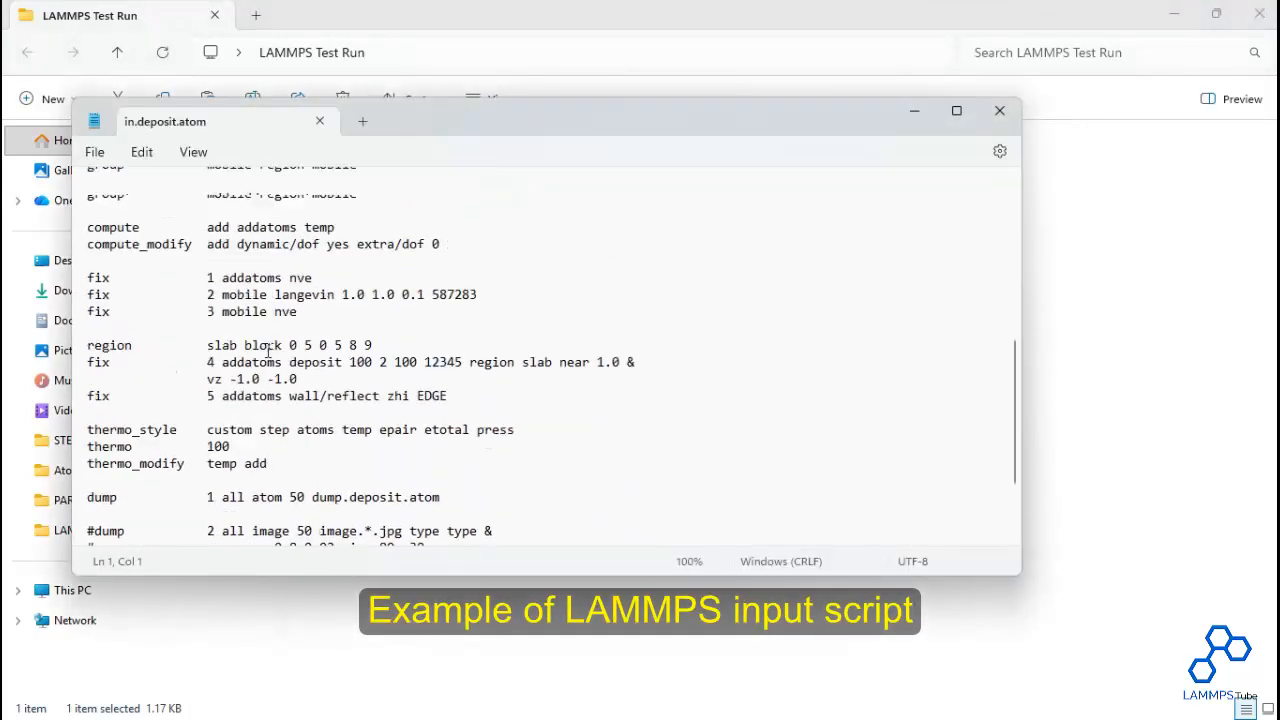
scroll(284, 325, up, 8)
drag(142, 192, 260, 383)
scroll(253, 350, down, 5)
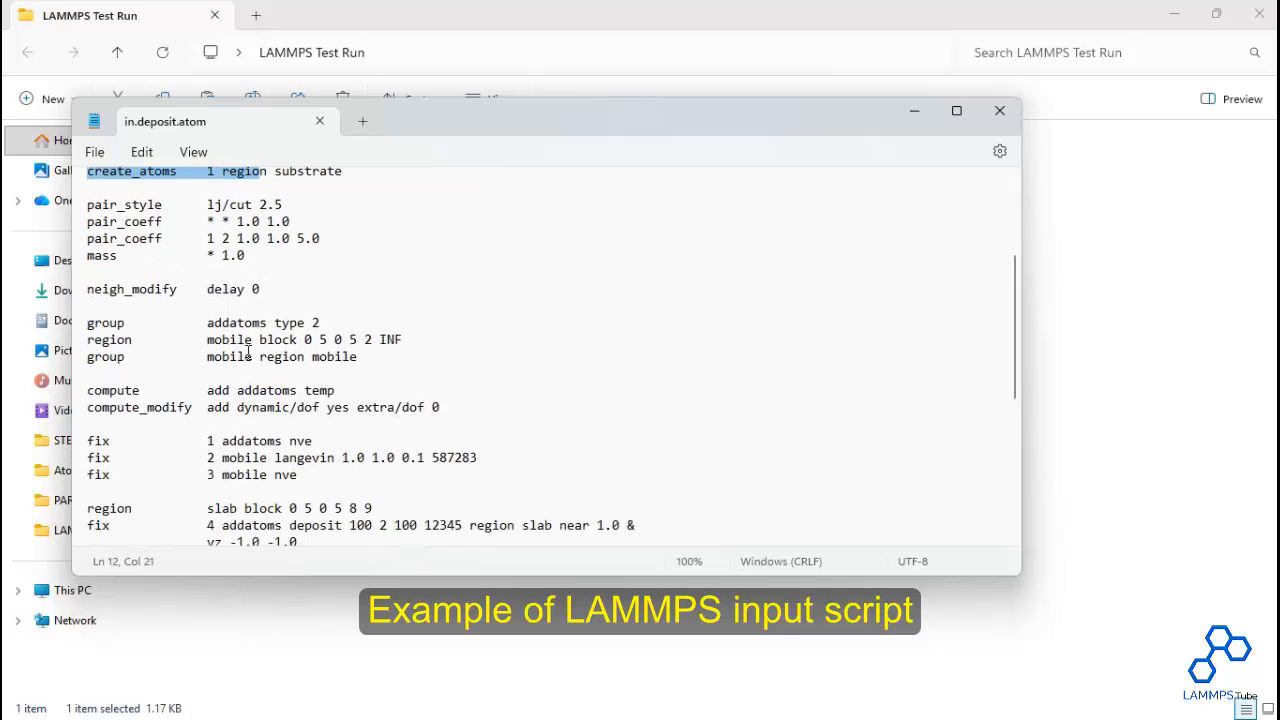
drag(250, 335, 252, 388)
scroll(265, 380, down, 4)
scroll(268, 375, down, 2)
click(264, 372)
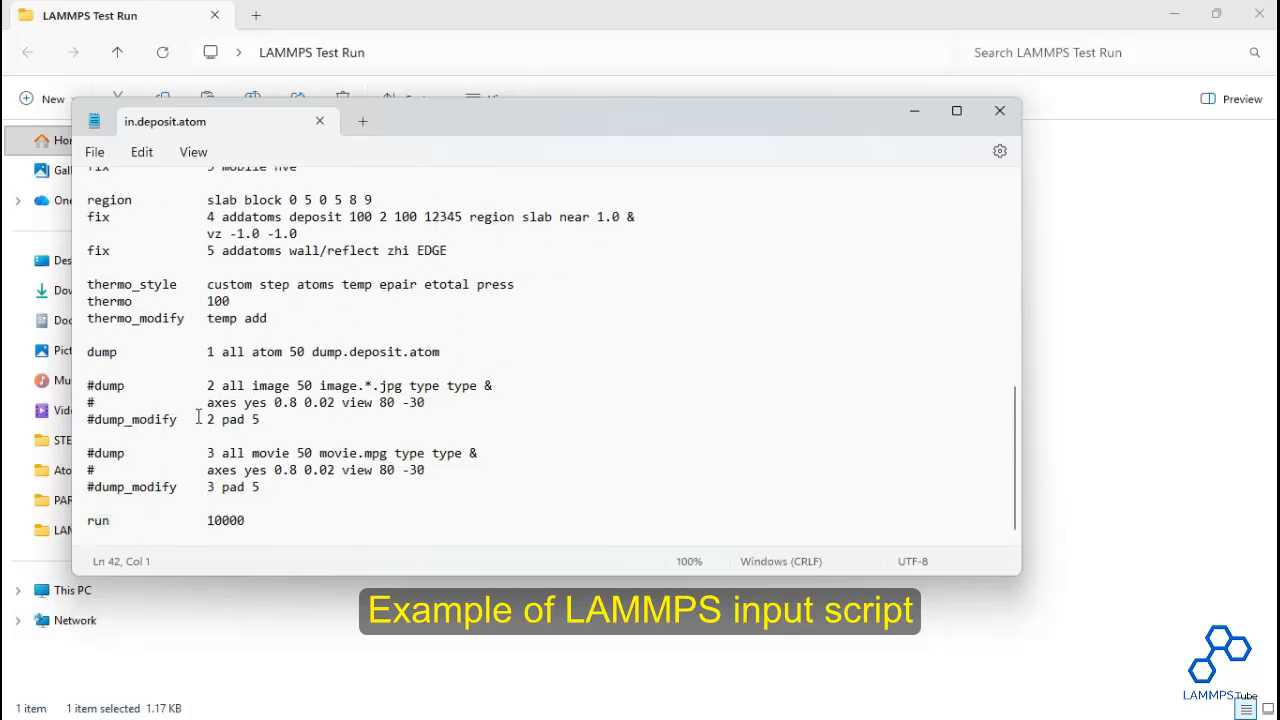
- Comment out the dump.deposit.atom dump command with #, review the output commands, and remove the # again
click(89, 354)
text(#)
drag(177, 286, 235, 392)
click(232, 487)
click(89, 355)
key(BackSpace)
- Check the number of steps in the run command and close the input script
click(243, 516)
double_click(250, 520)
click(258, 466)
click(999, 111)
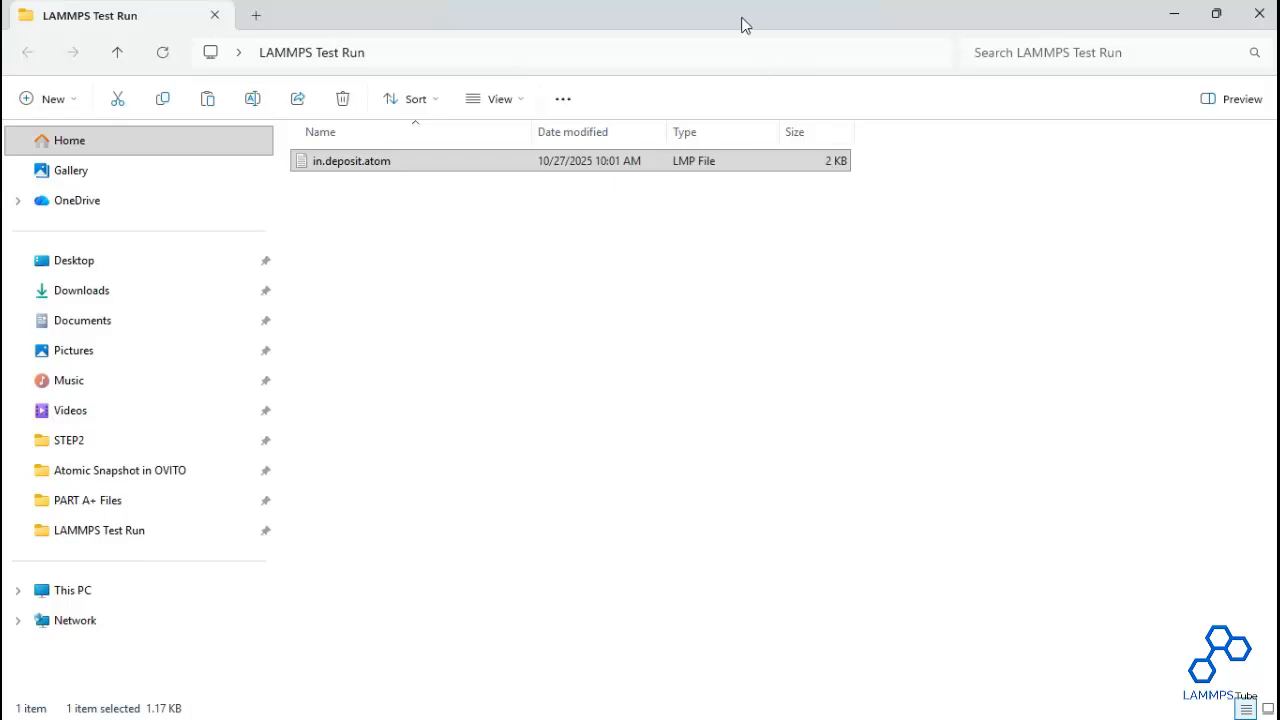
- Open a command prompt (cmd) in the LAMMPS Test Run folder and reposition its window over the folder window
mouse_move(743, 23)
mouse_down()
mouse_move(783, 106)
mouse_move(729, 23)
mouse_up()
click(431, 56)
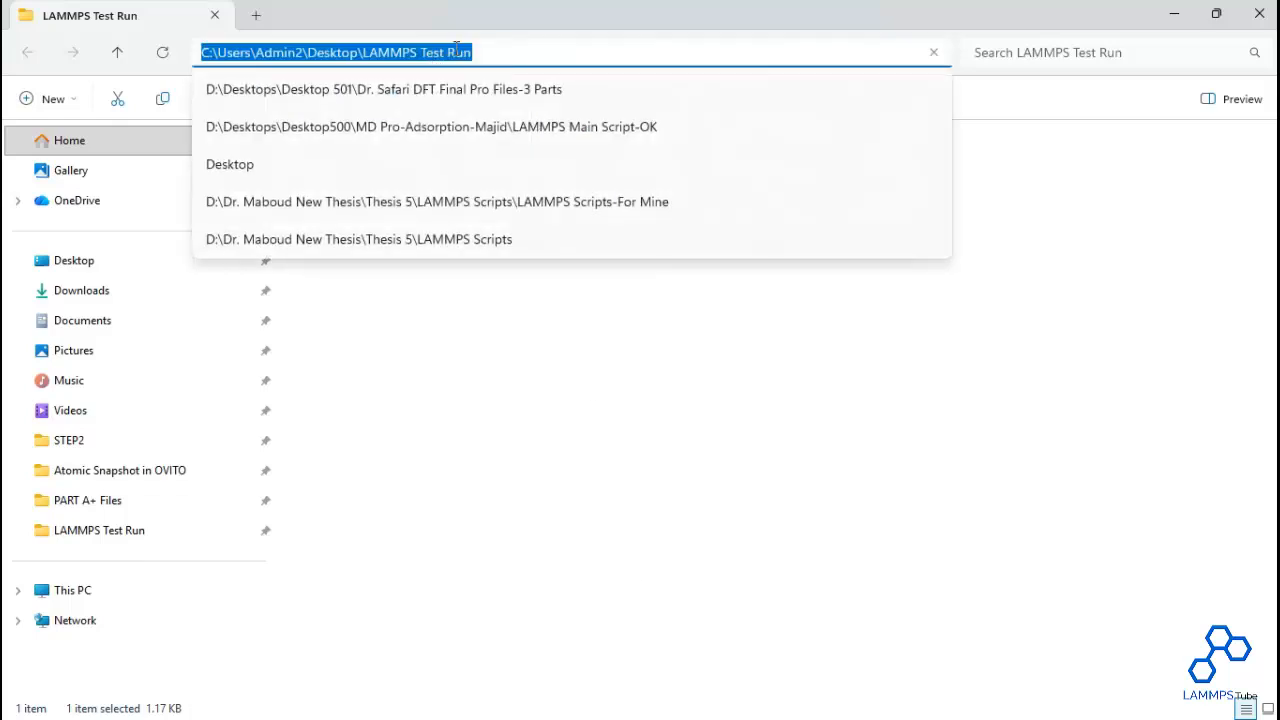
text(cmd)
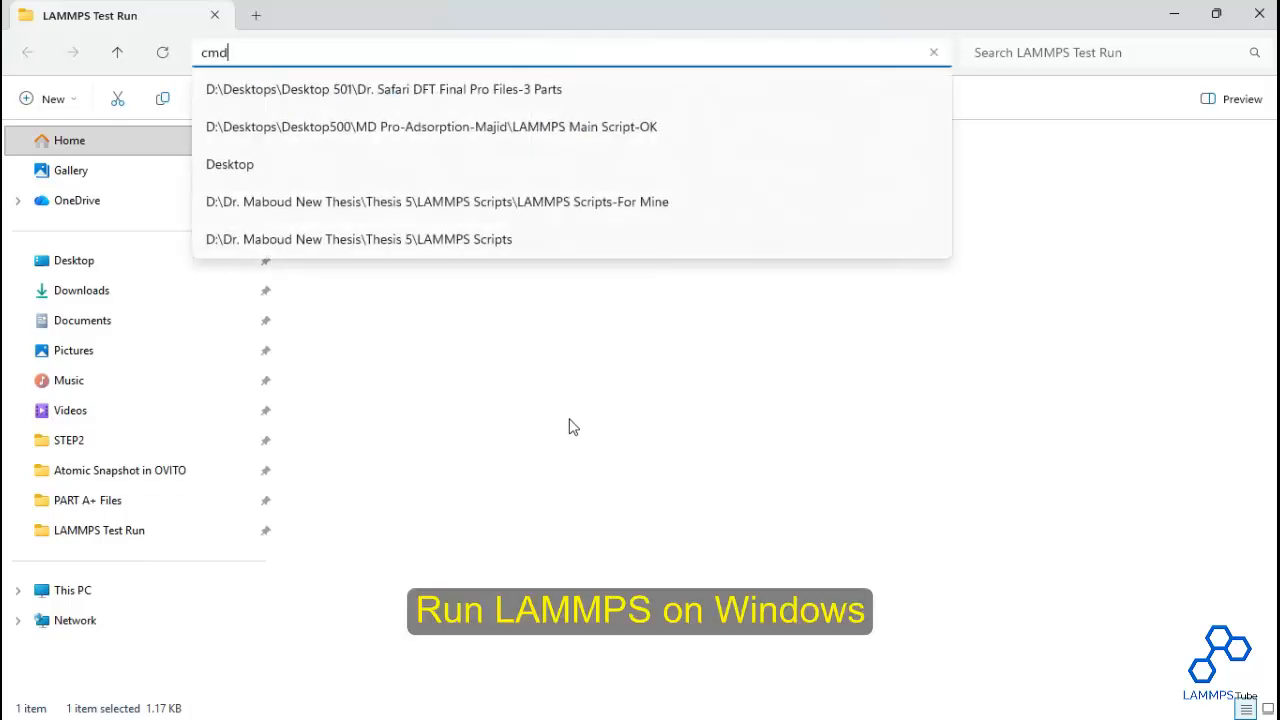
double_click(203, 52)
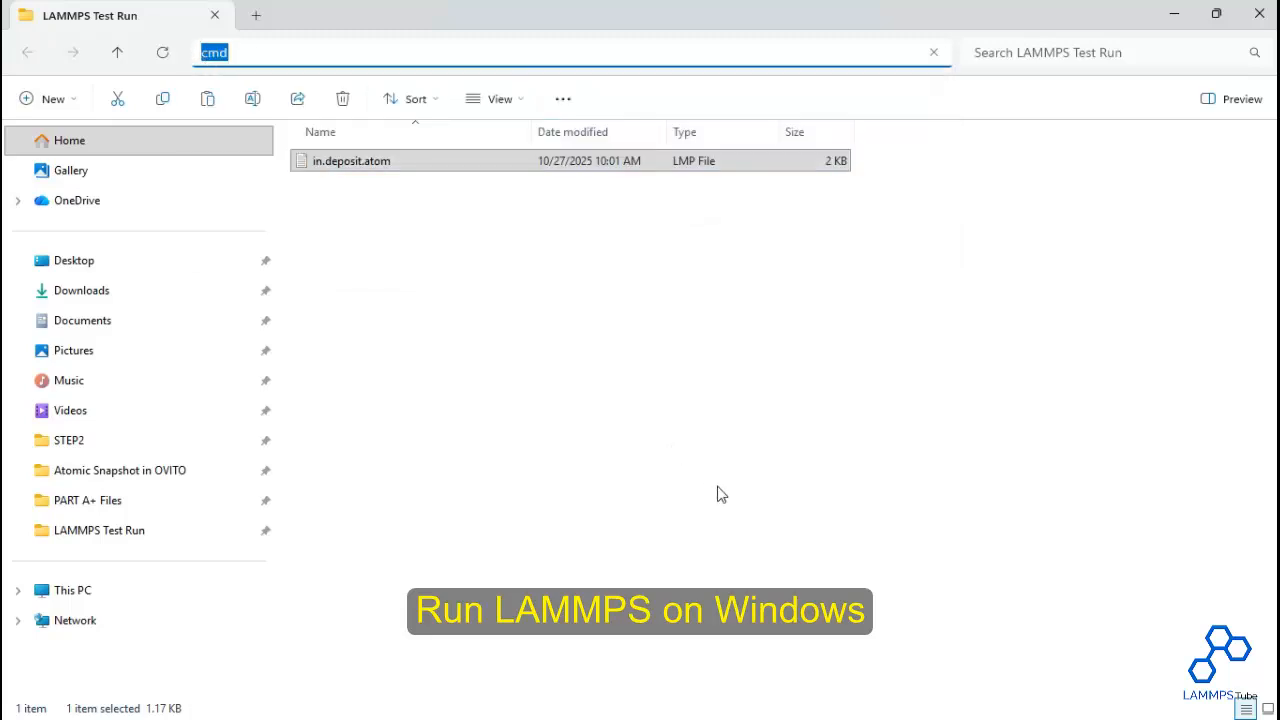
key(Return)
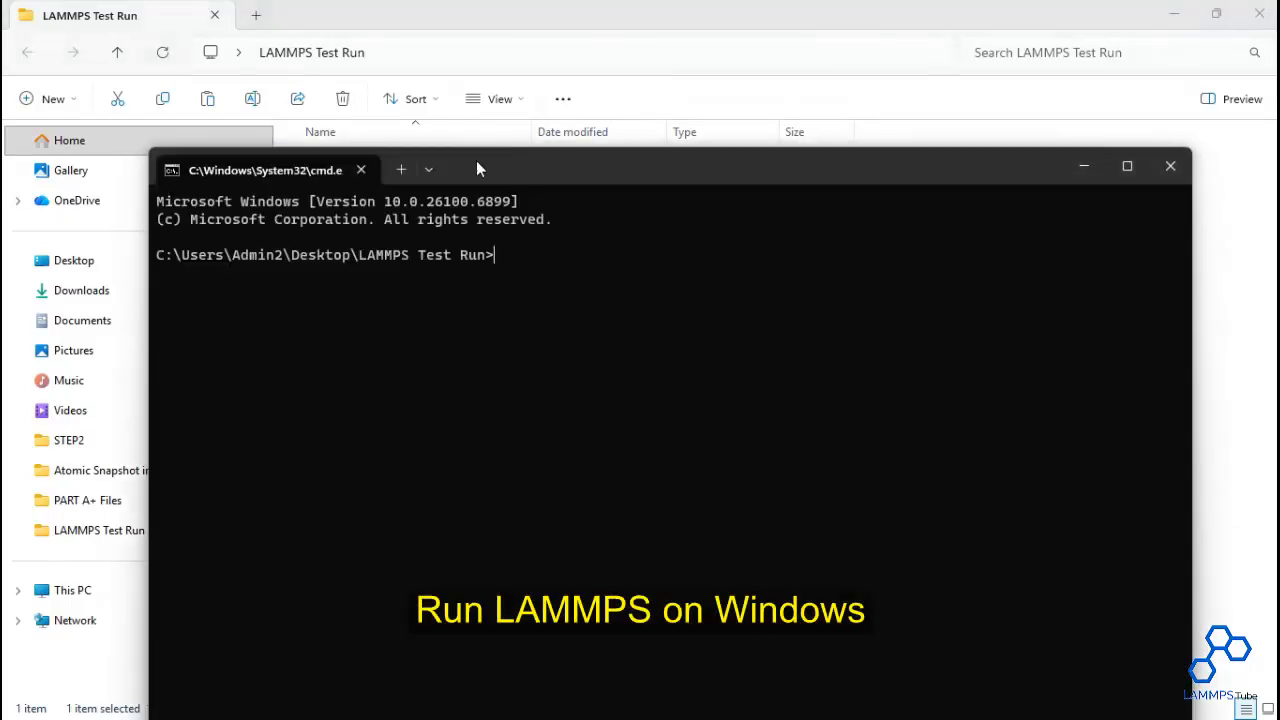
drag(477, 166, 546, 130)
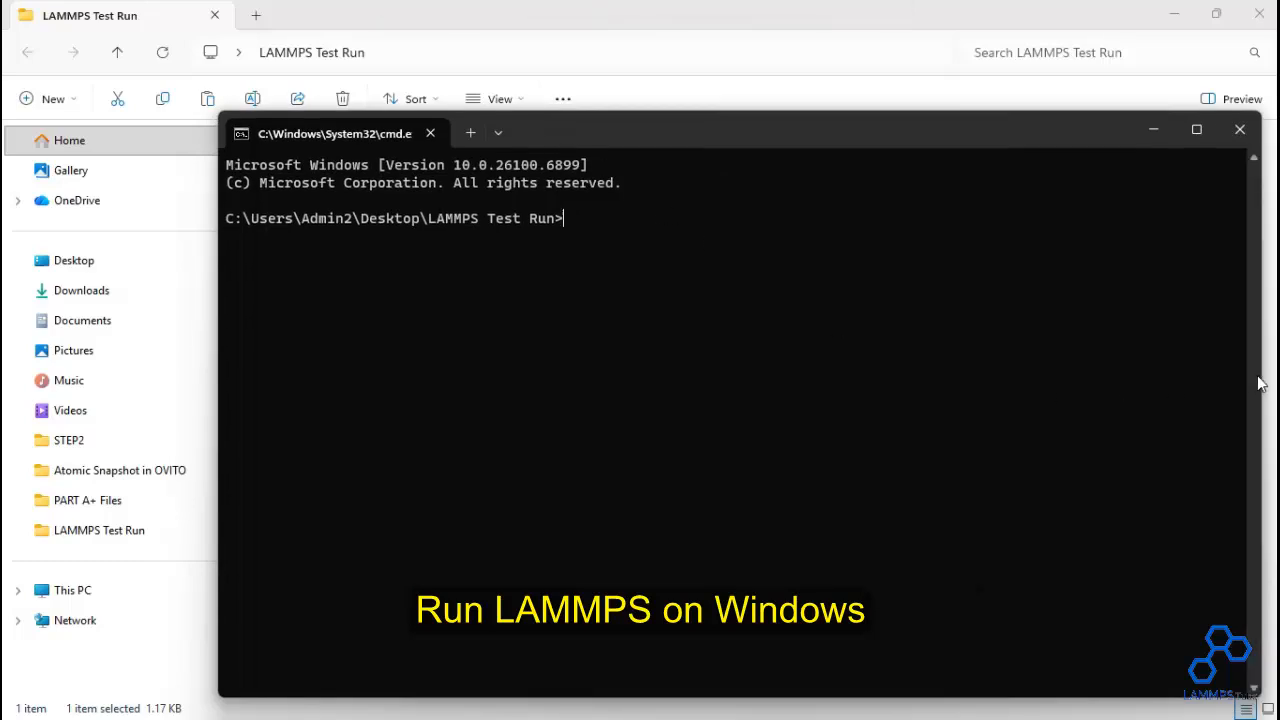
drag(521, 133, 562, 120)
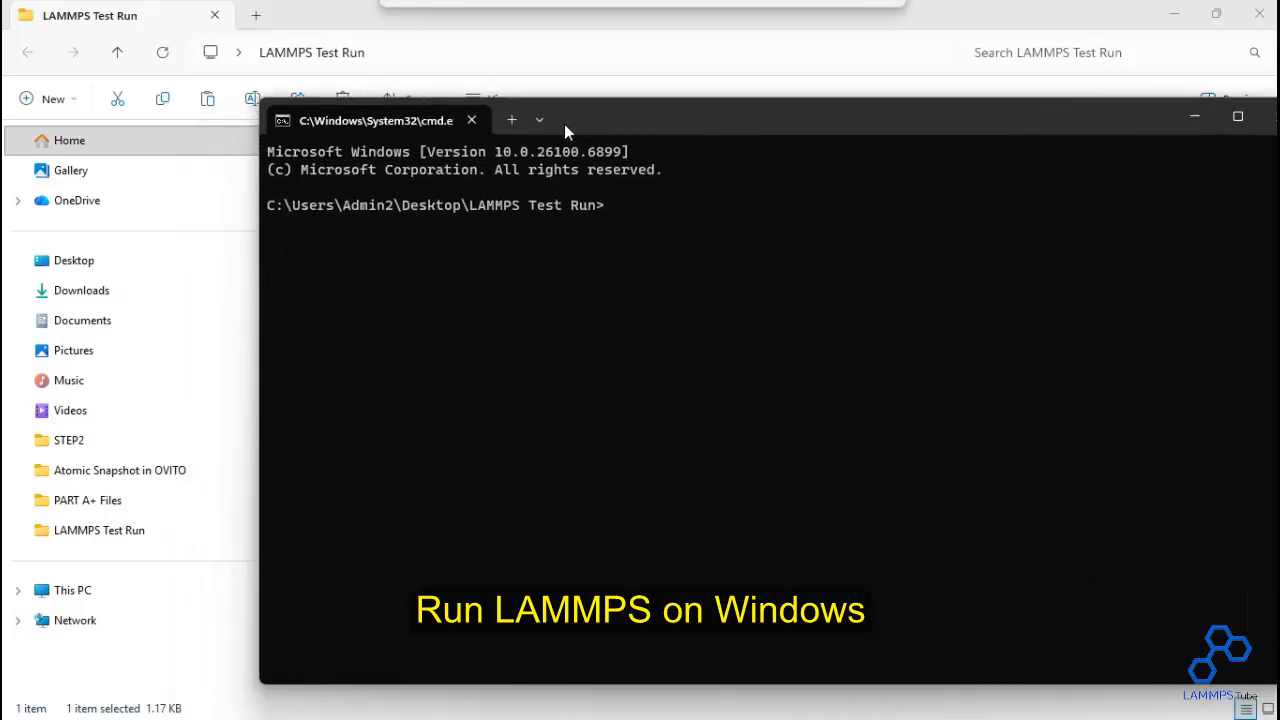
- Enter the command lmp -in in.deposit.atom.lmp at the prompt
text(lmp)
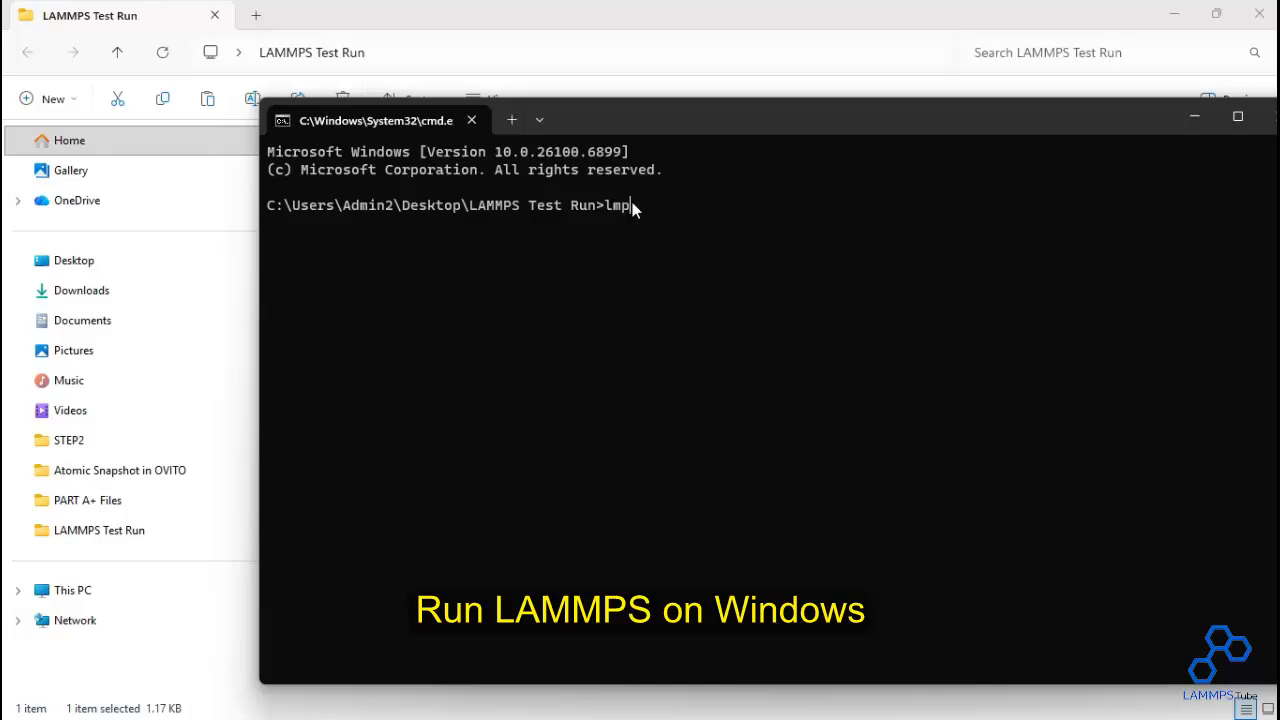
text( -in in)
key(Tab)
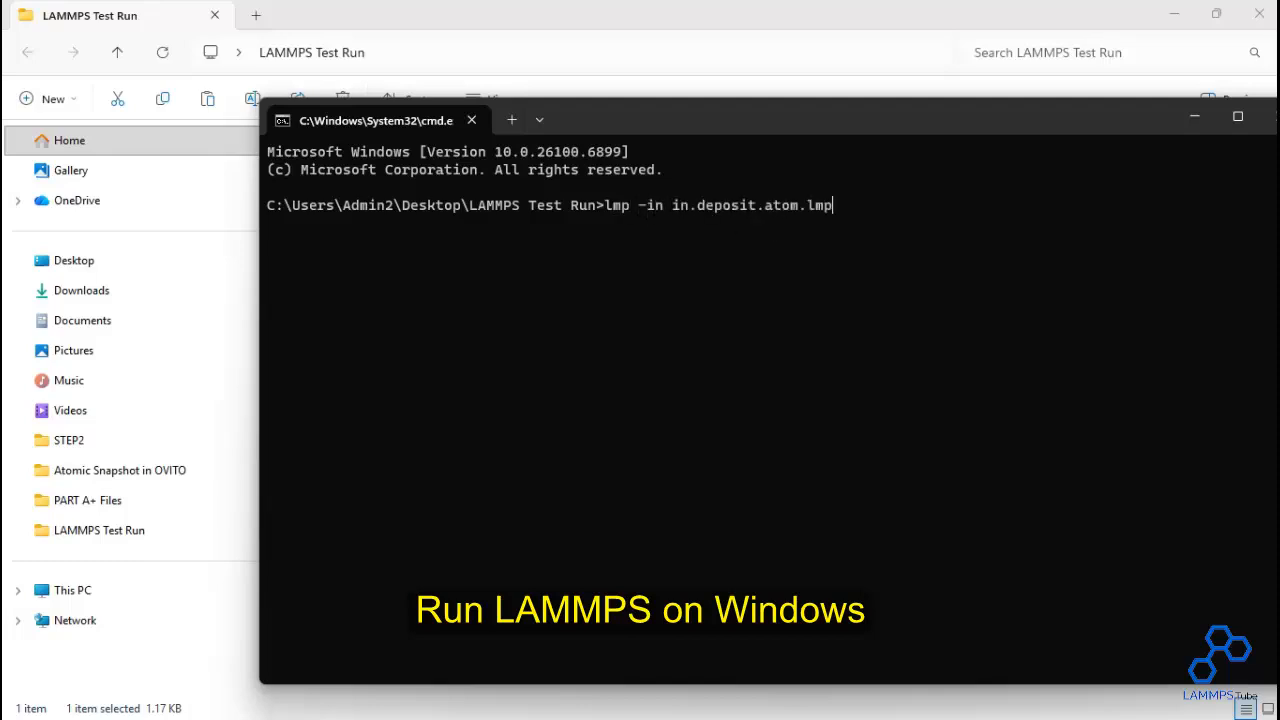
- Compare the script name in the command with the in.deposit.atom file in the folder, and run the LAMMPS simulation
drag(663, 124, 661, 203)
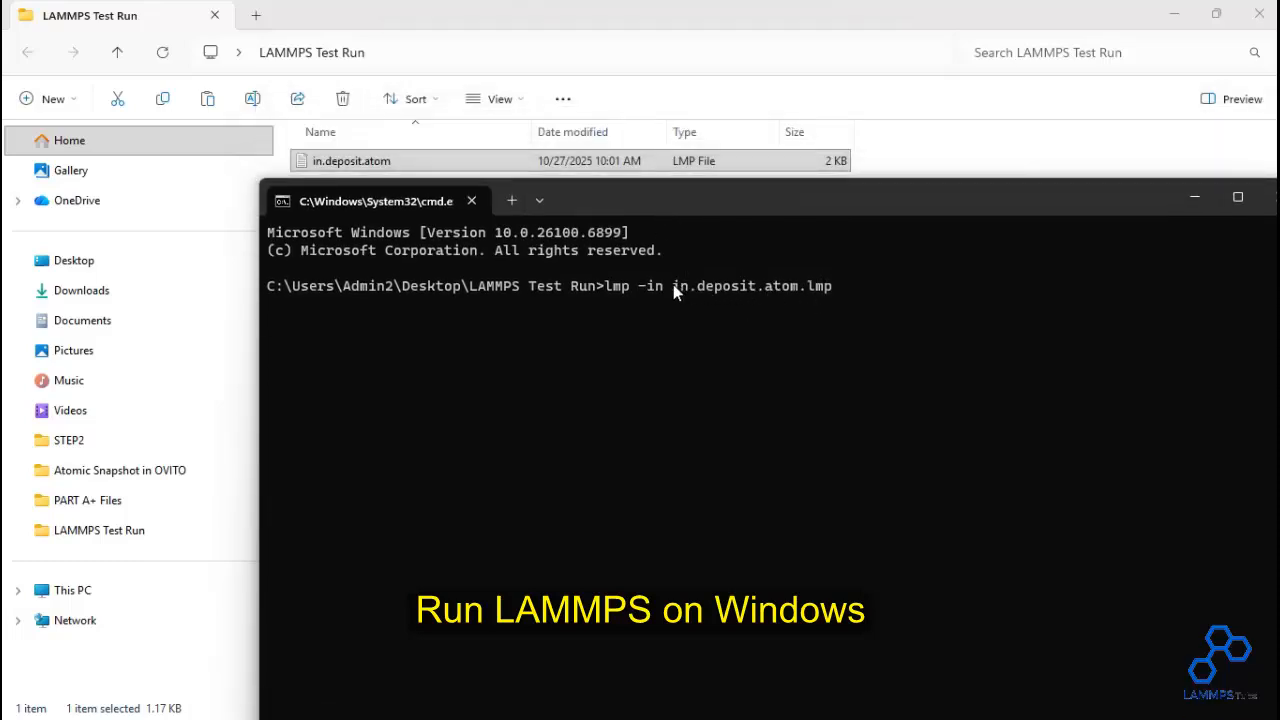
drag(673, 285, 800, 286)
click(350, 164)
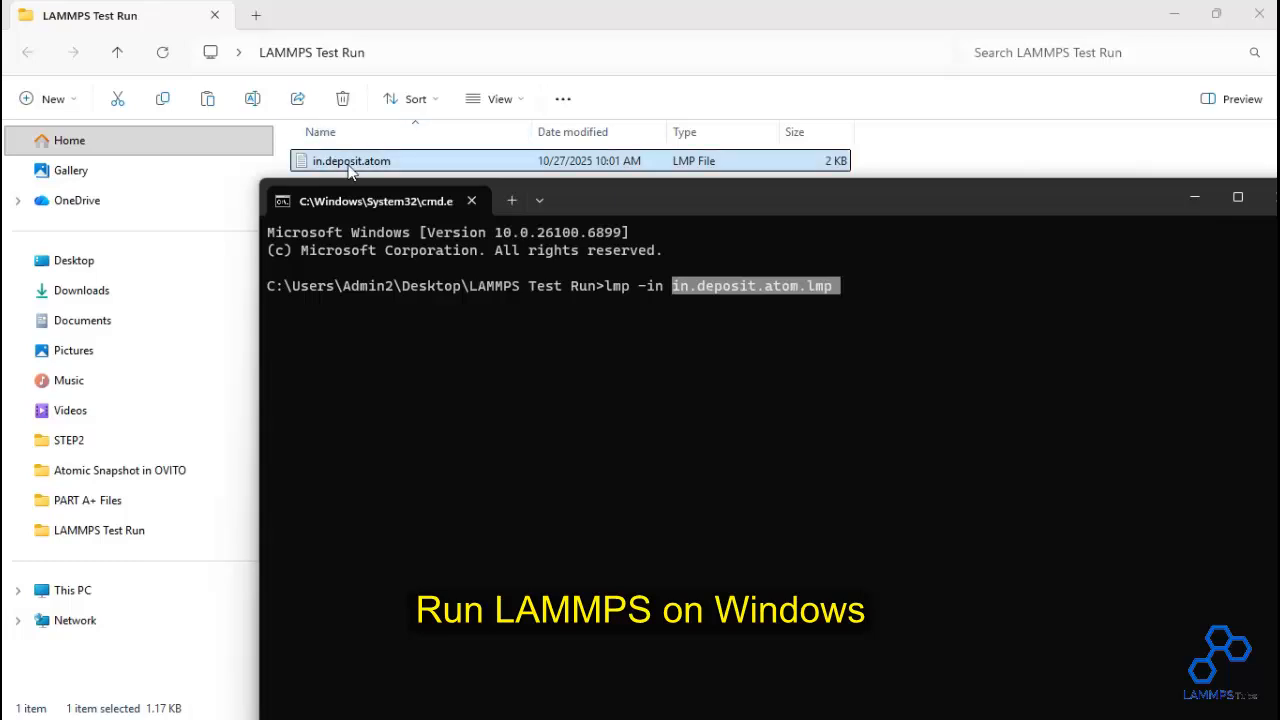
drag(617, 209, 592, 156)
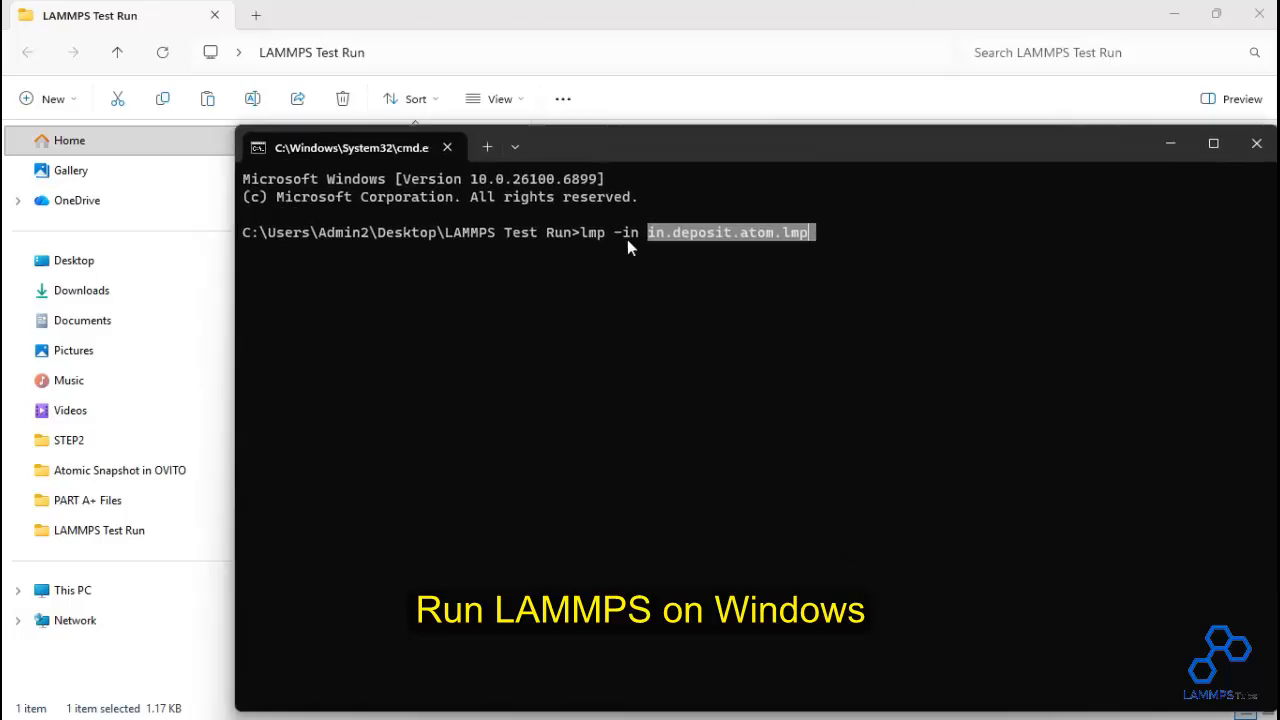
drag(600, 237, 581, 234)
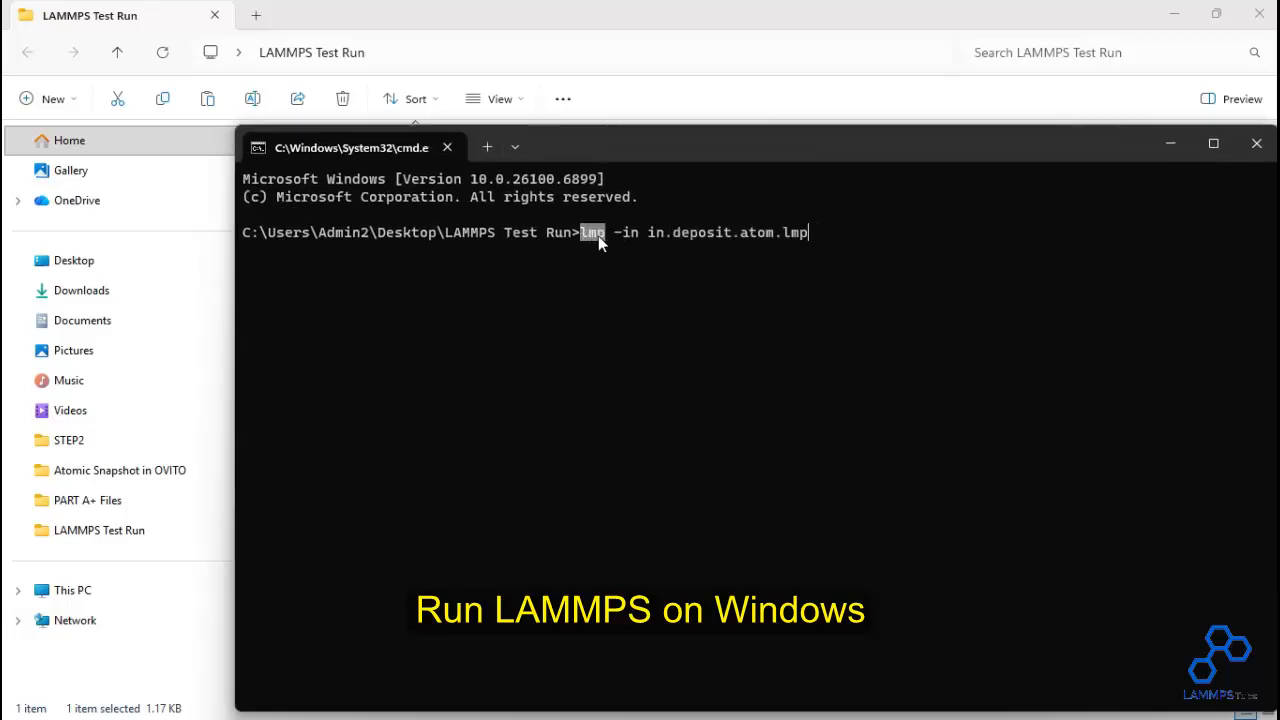
click(810, 246)
drag(687, 151, 663, 84)
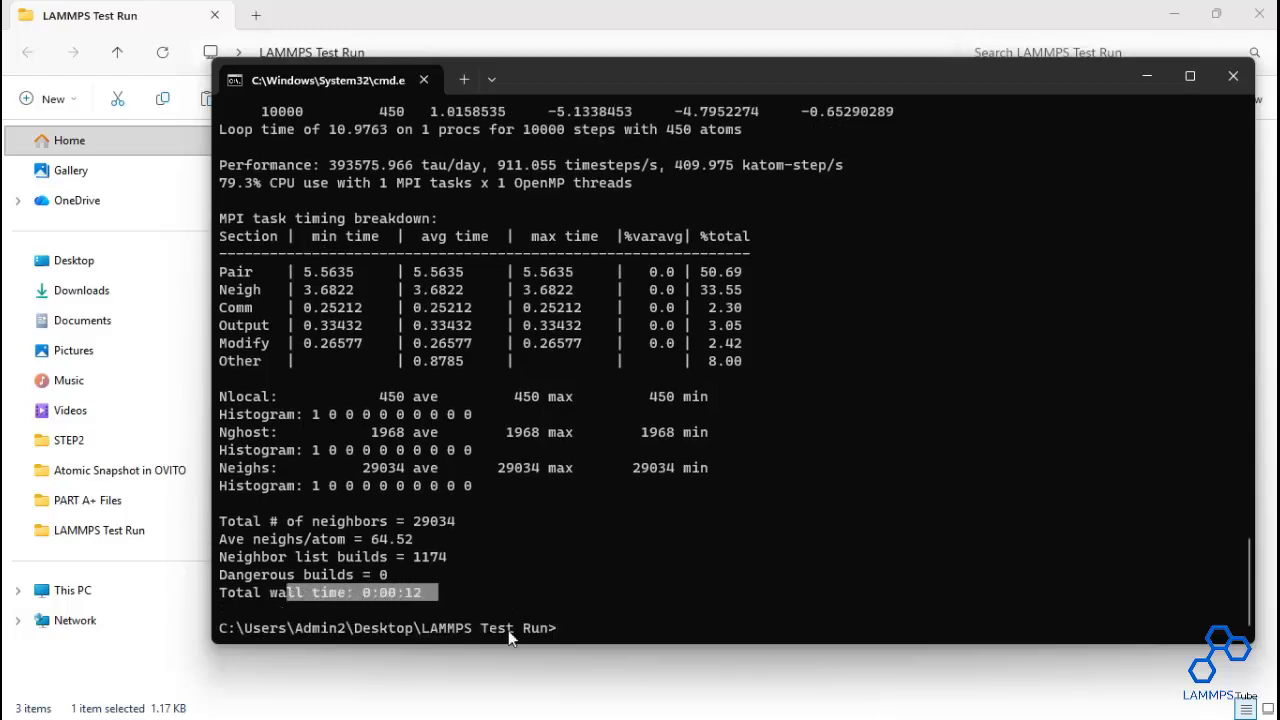
- Close the command prompt and open the log file in the LAMMPS Test Run folder
click(1233, 76)
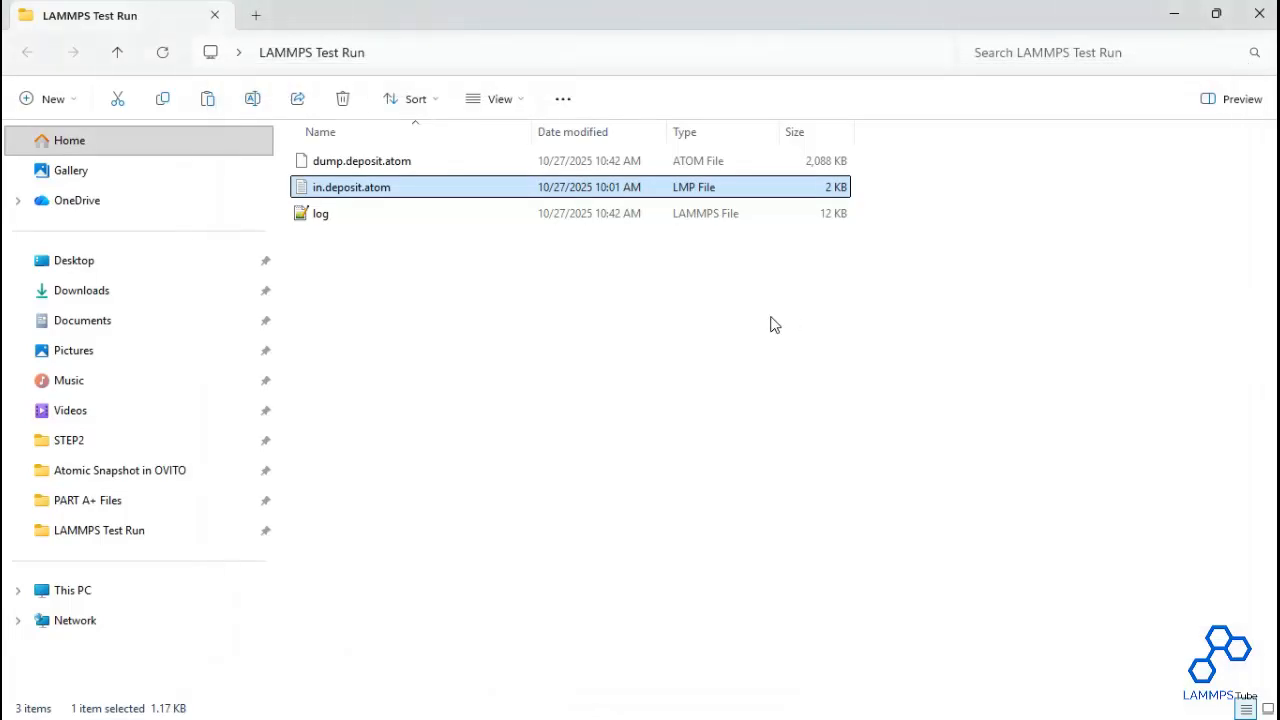
click(325, 218)
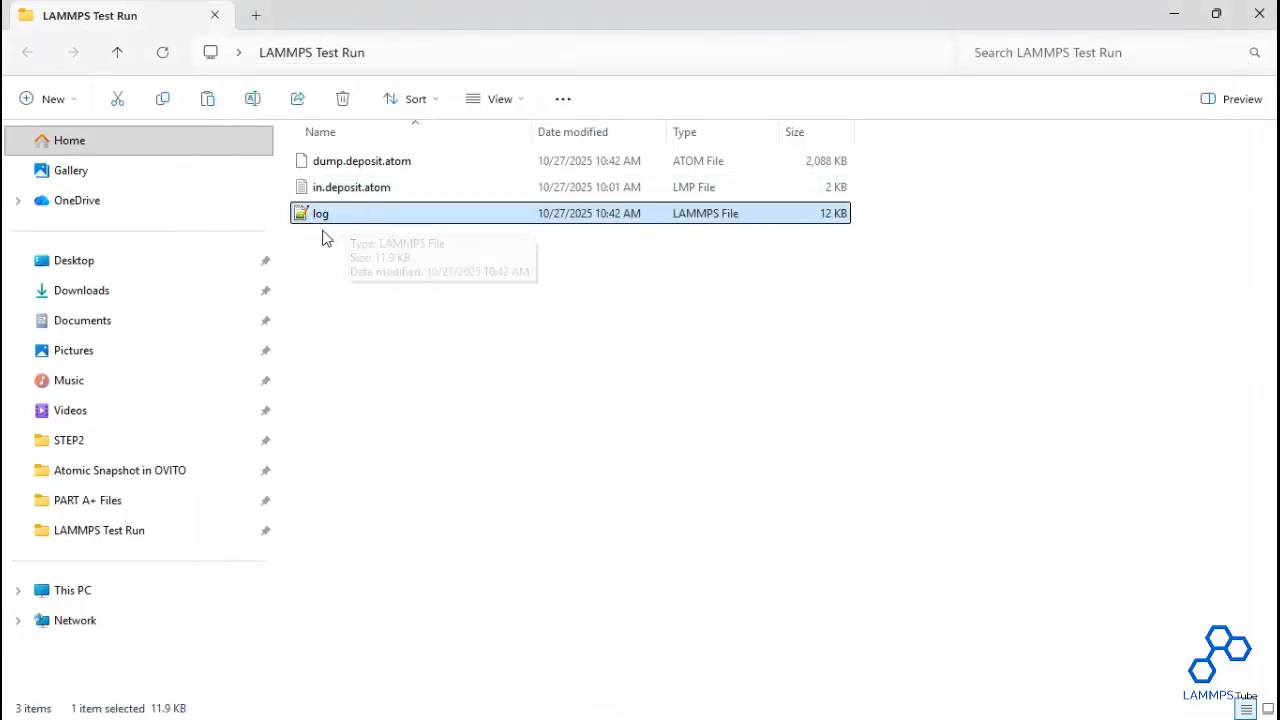
click(322, 240)
click(333, 168)
click(346, 254)
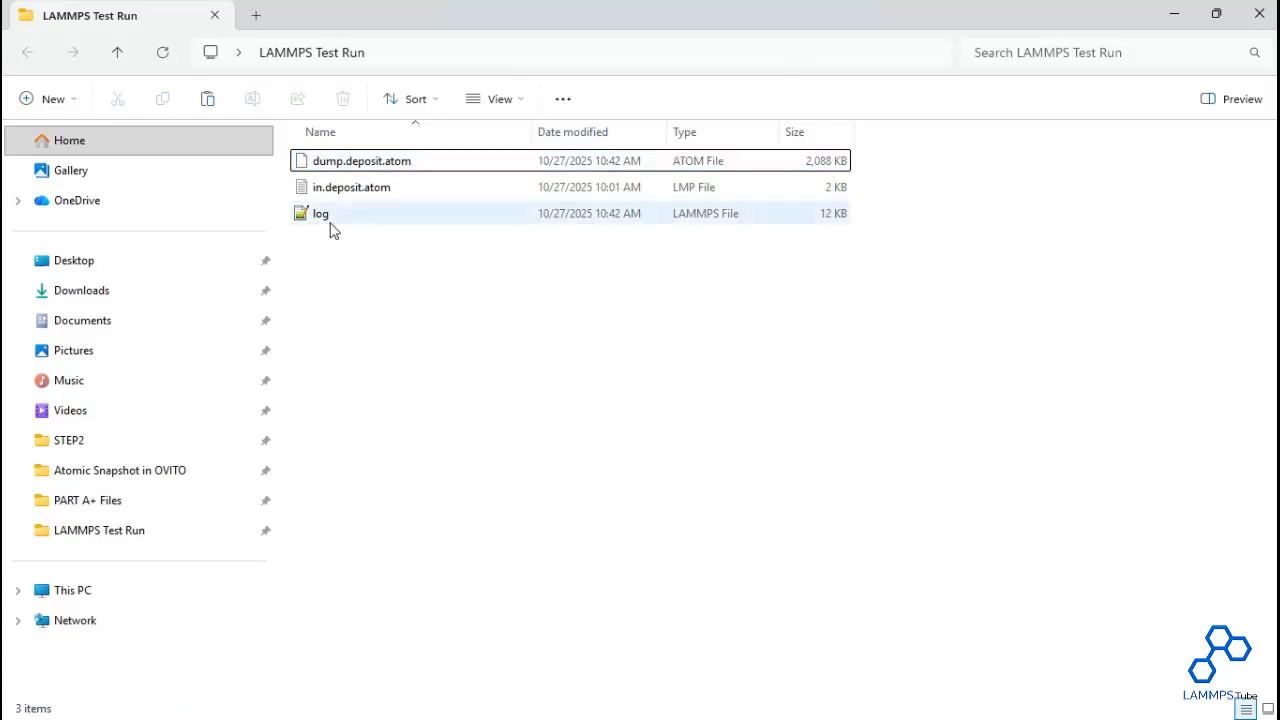
double_click(333, 217)
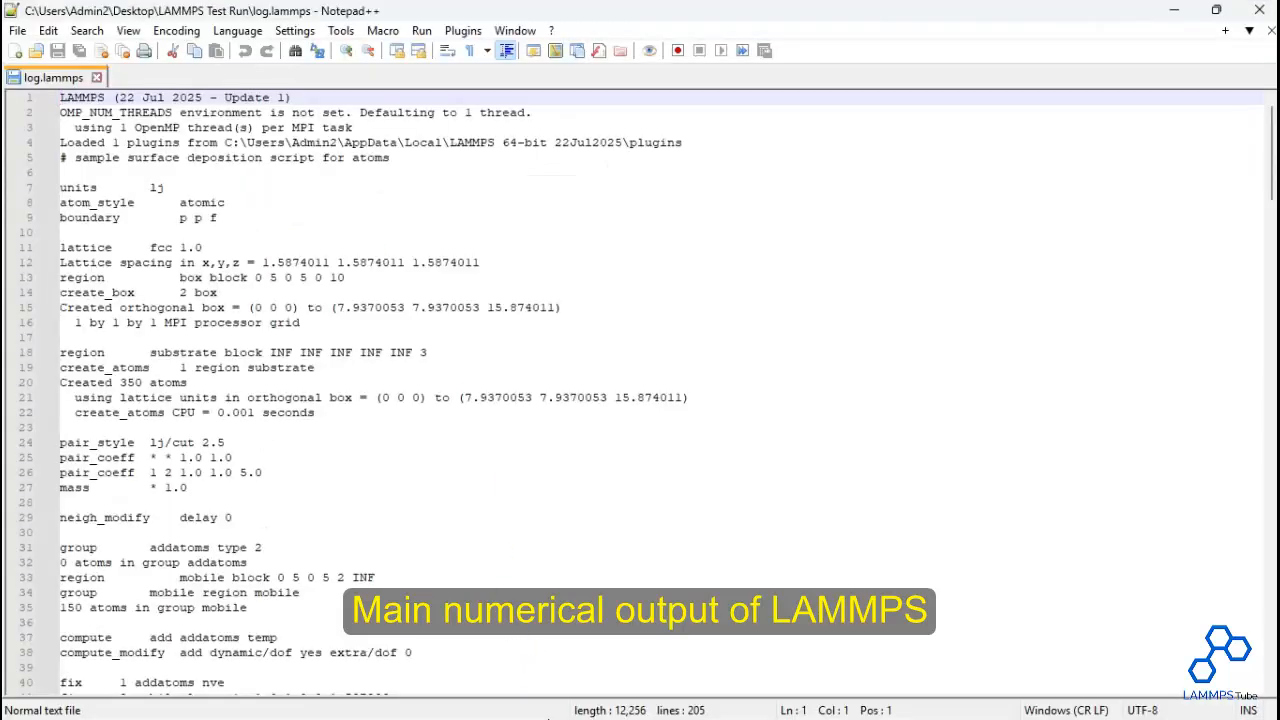
- Review the LAMMPS version, script commands, thermodynamic output table and timing breakdown in log.lammps, and close the file
drag(82, 100, 292, 100)
drag(210, 128, 172, 202)
scroll(248, 292, down, 6)
scroll(248, 292, down, 15)
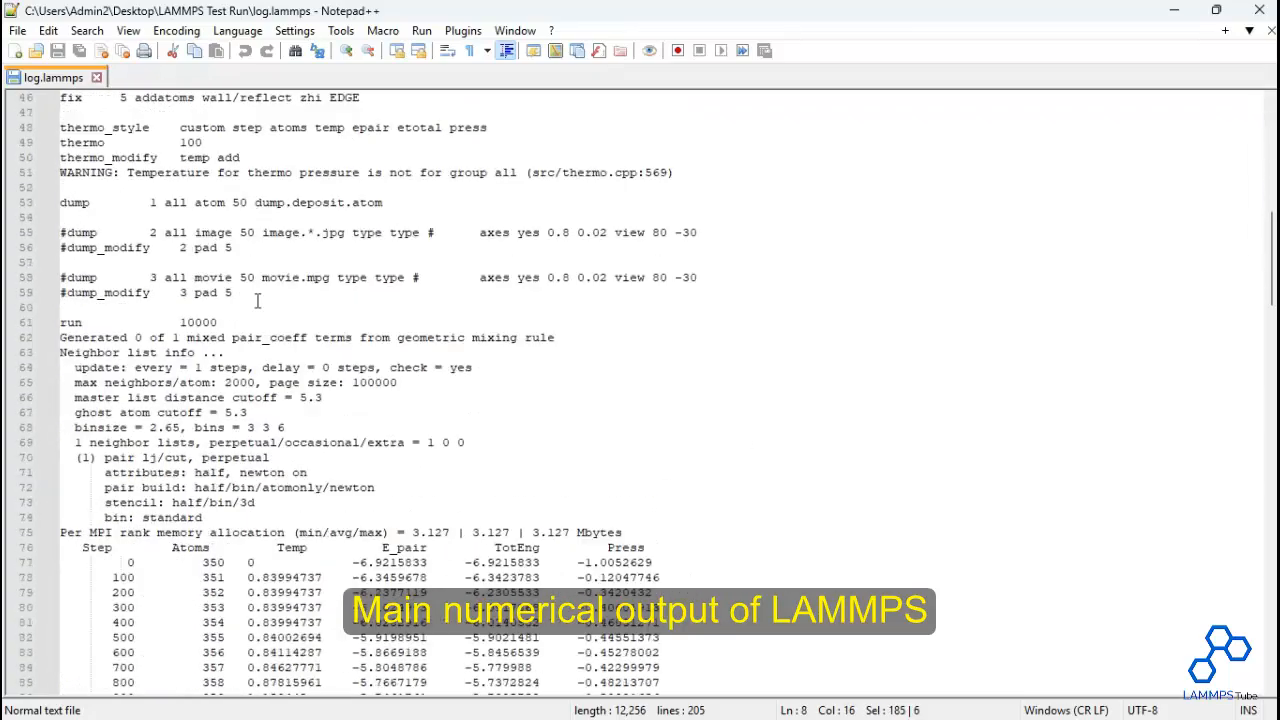
drag(60, 276, 718, 443)
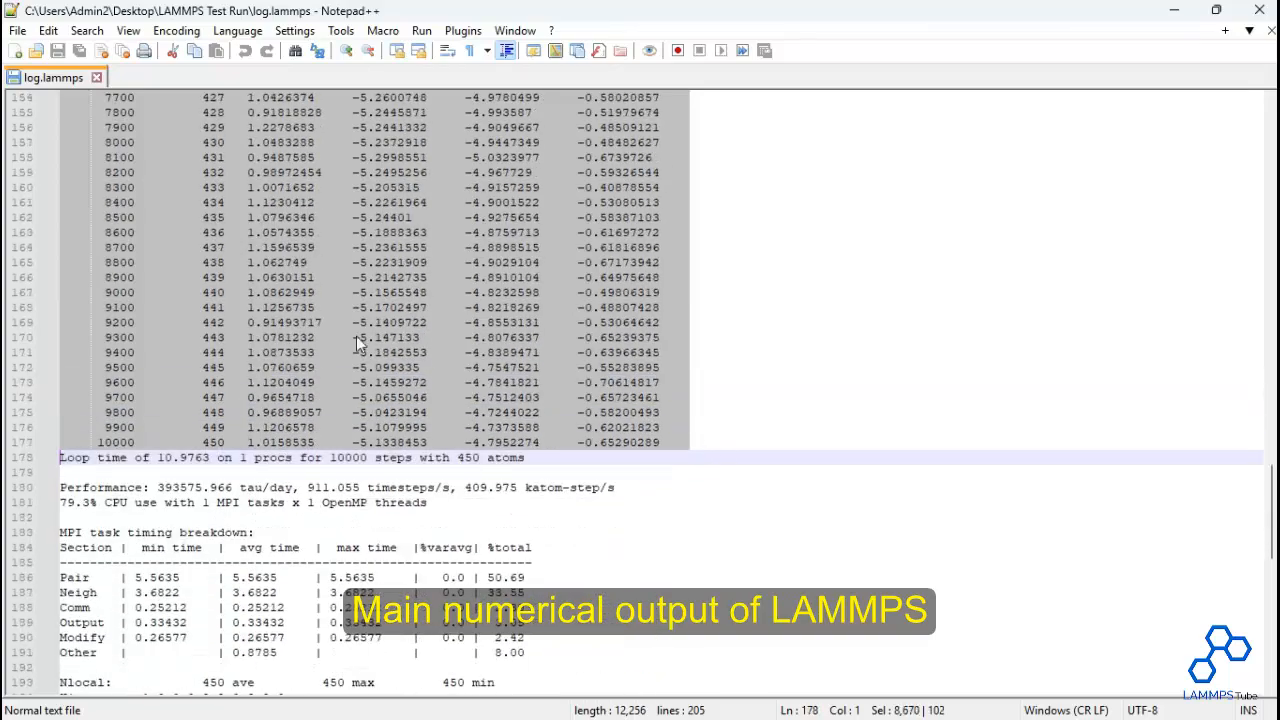
scroll(487, 343, up, 20)
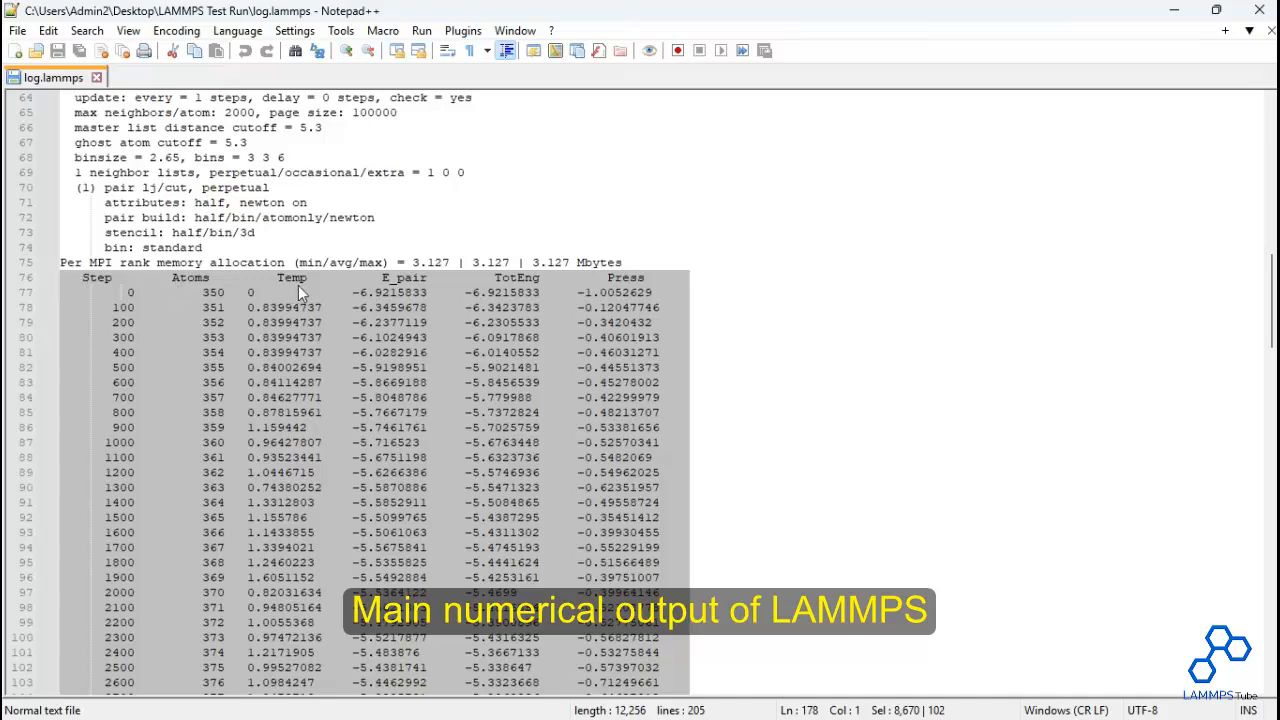
scroll(415, 396, down, 20)
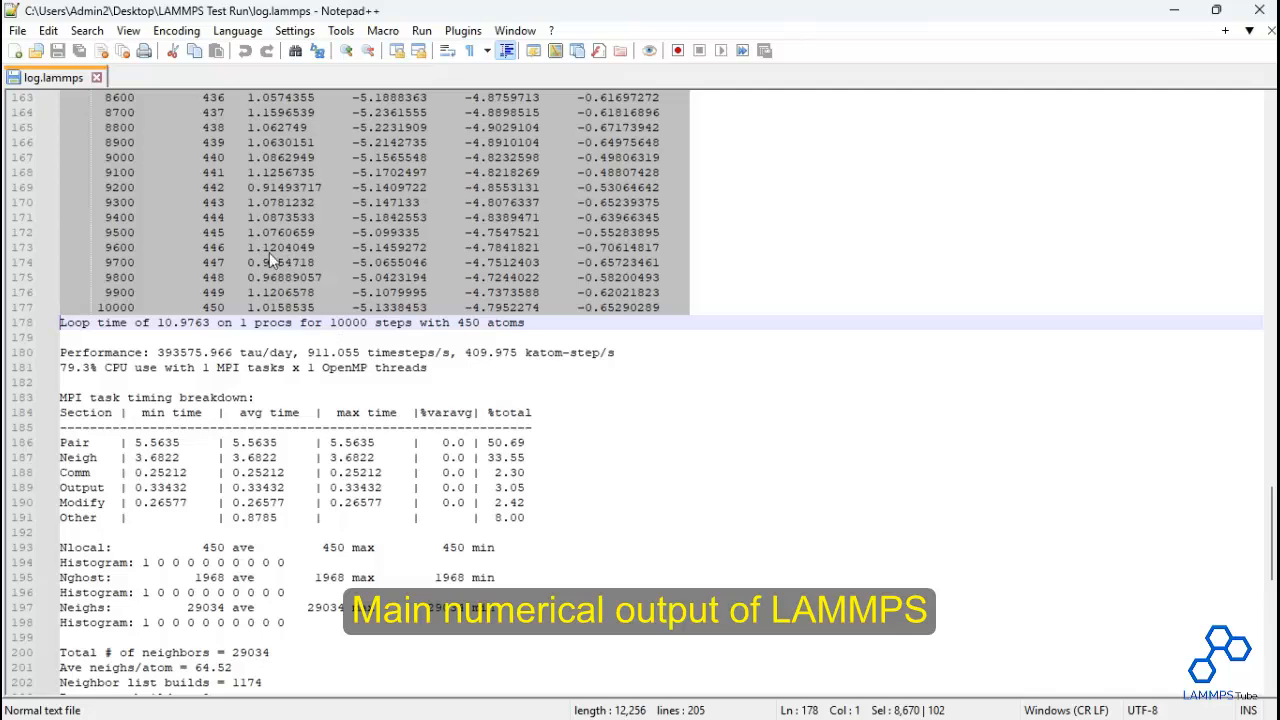
click(1259, 9)
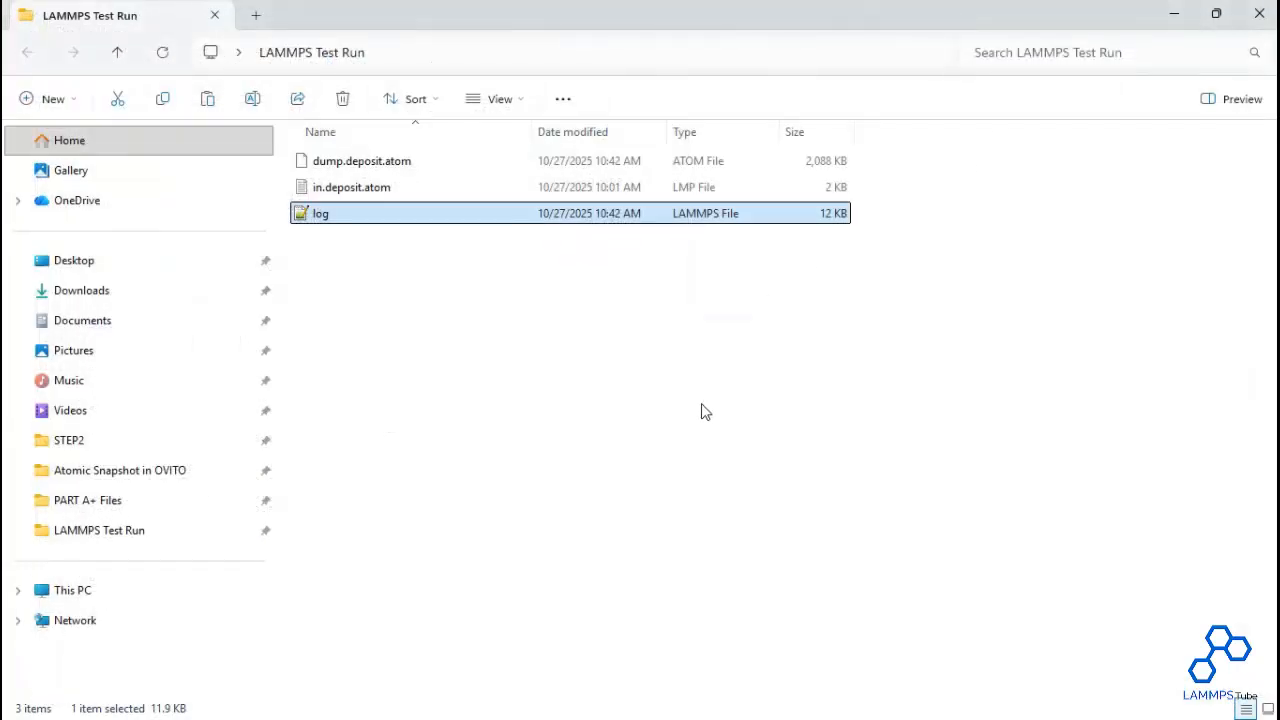
- Select the dump.deposit.atom file, uncover the desktop by moving the folder window, and close the open in.deposit.atom script
click(365, 177)
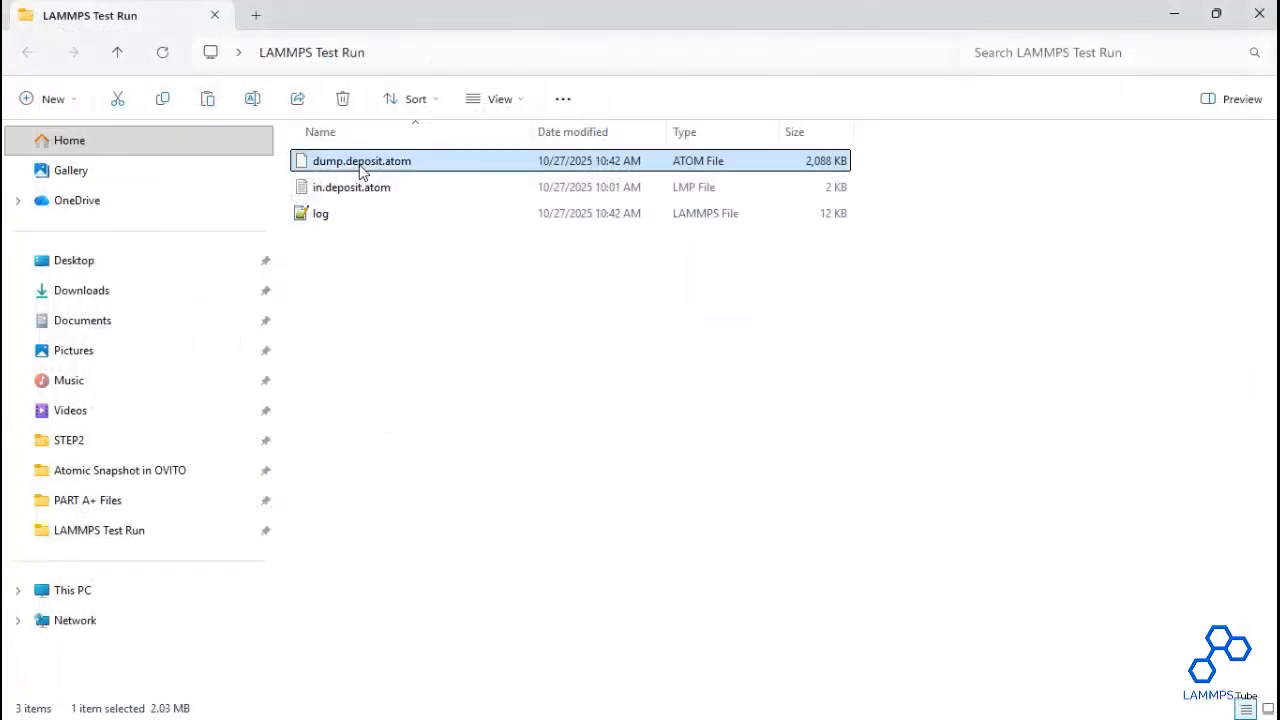
drag(432, 28, 864, 88)
click(394, 124)
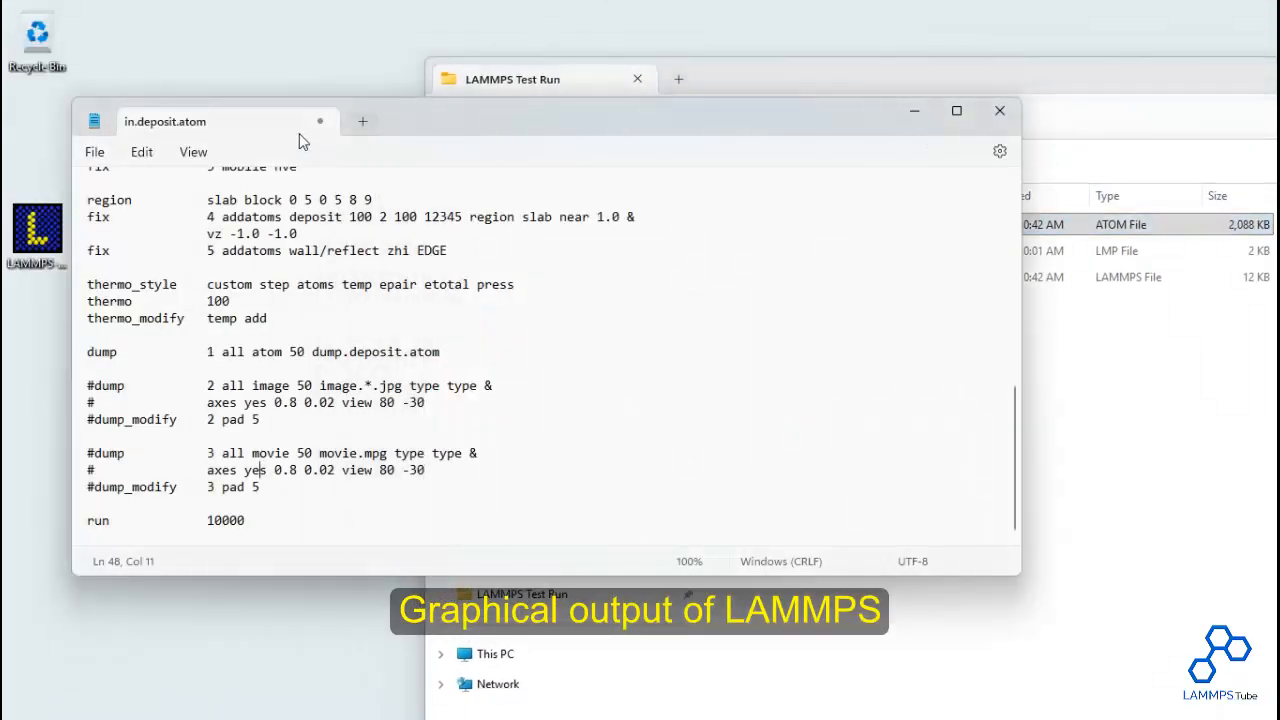
click(999, 110)
- Launch OVITO, show all four viewports, and arrange its window beside the LAMMPS Test Run folder window
mouse_move(437, 714)
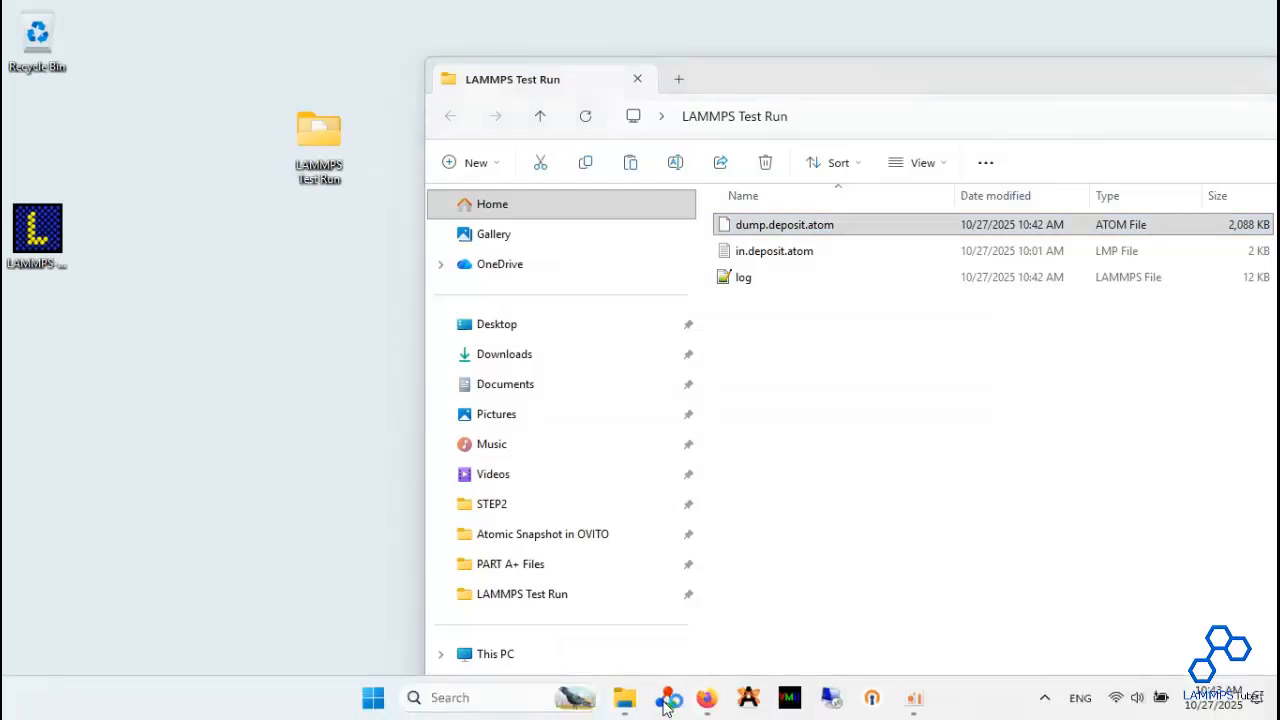
click(665, 705)
drag(829, 94, 1015, 63)
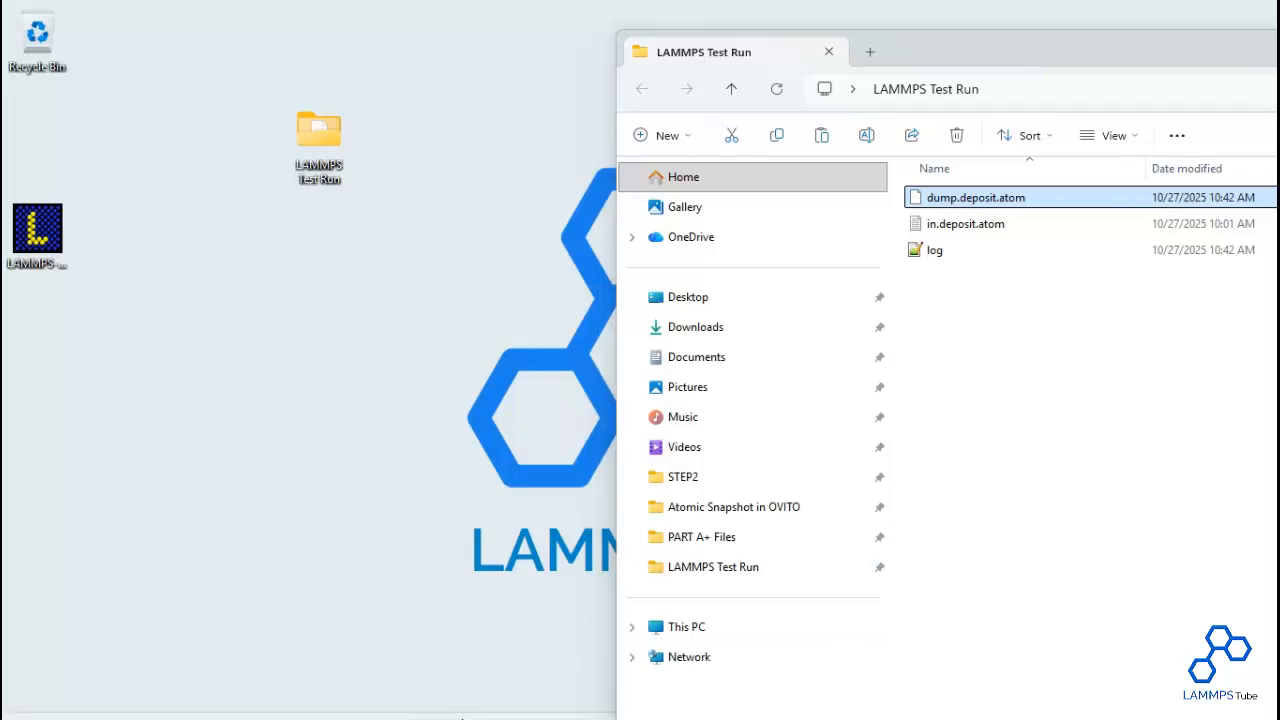
mouse_move(760, 716)
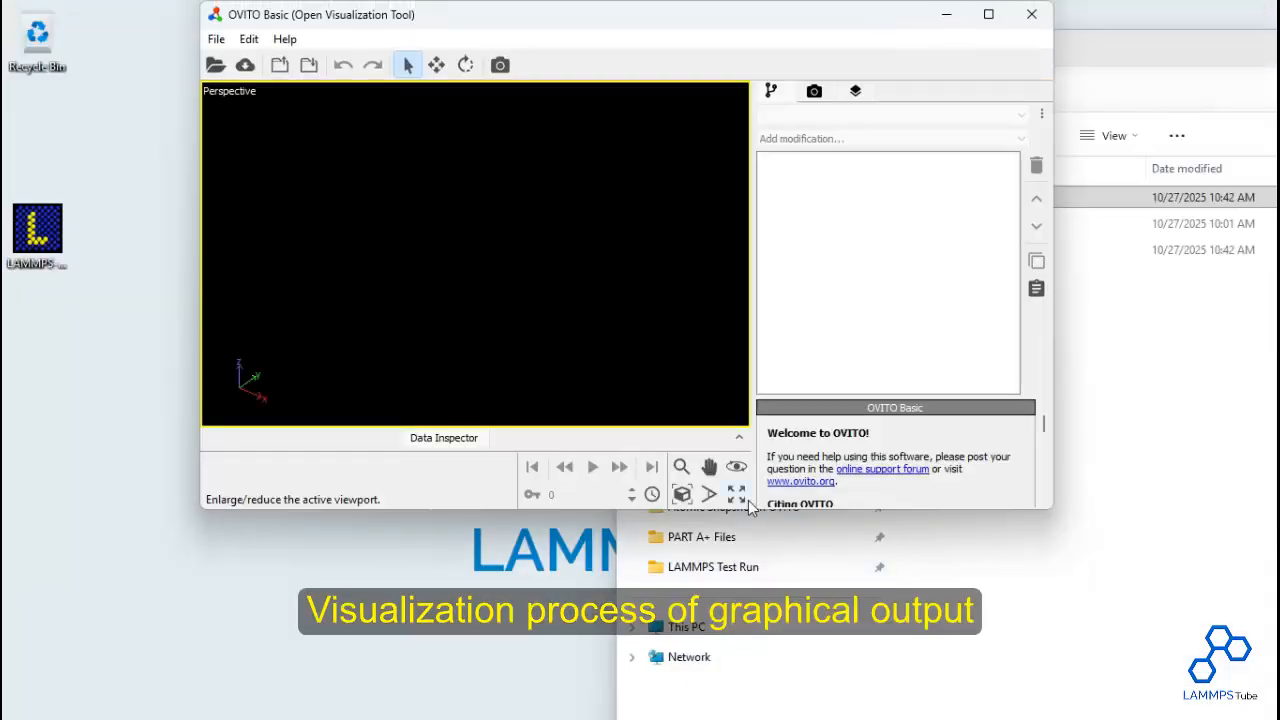
click(737, 494)
drag(765, 24, 651, 57)
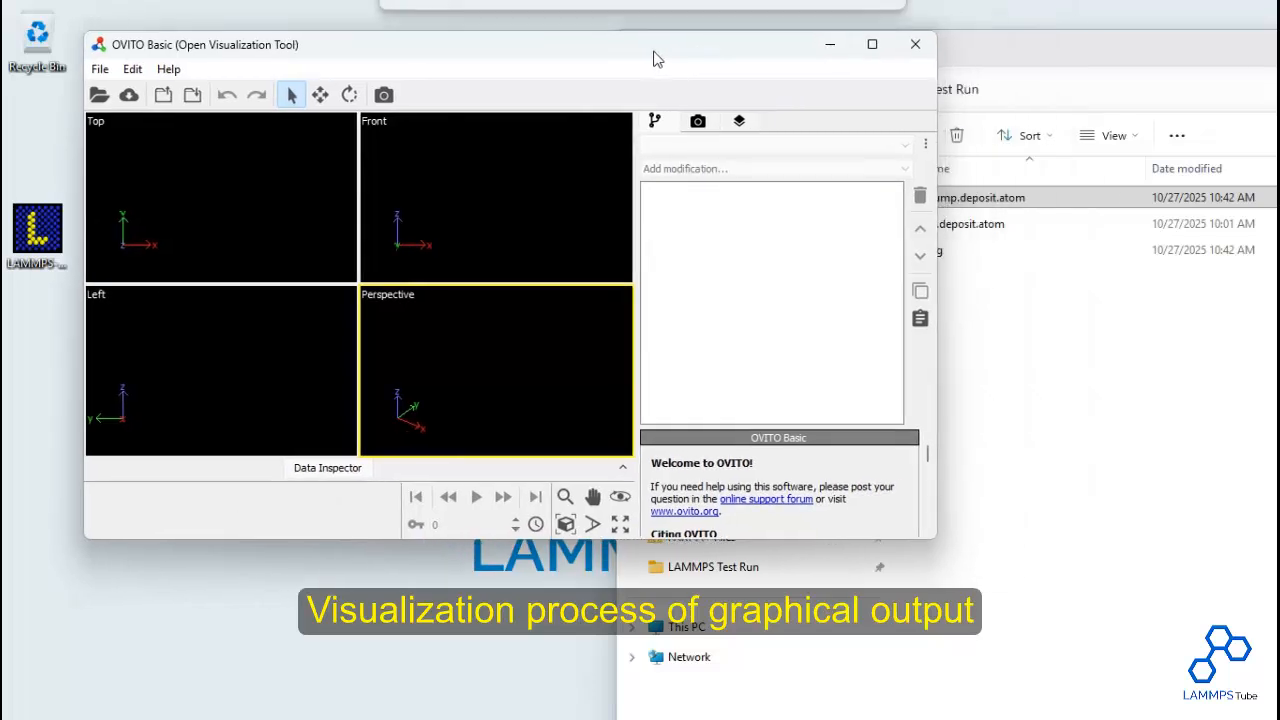
click(1040, 60)
drag(952, 57, 985, 57)
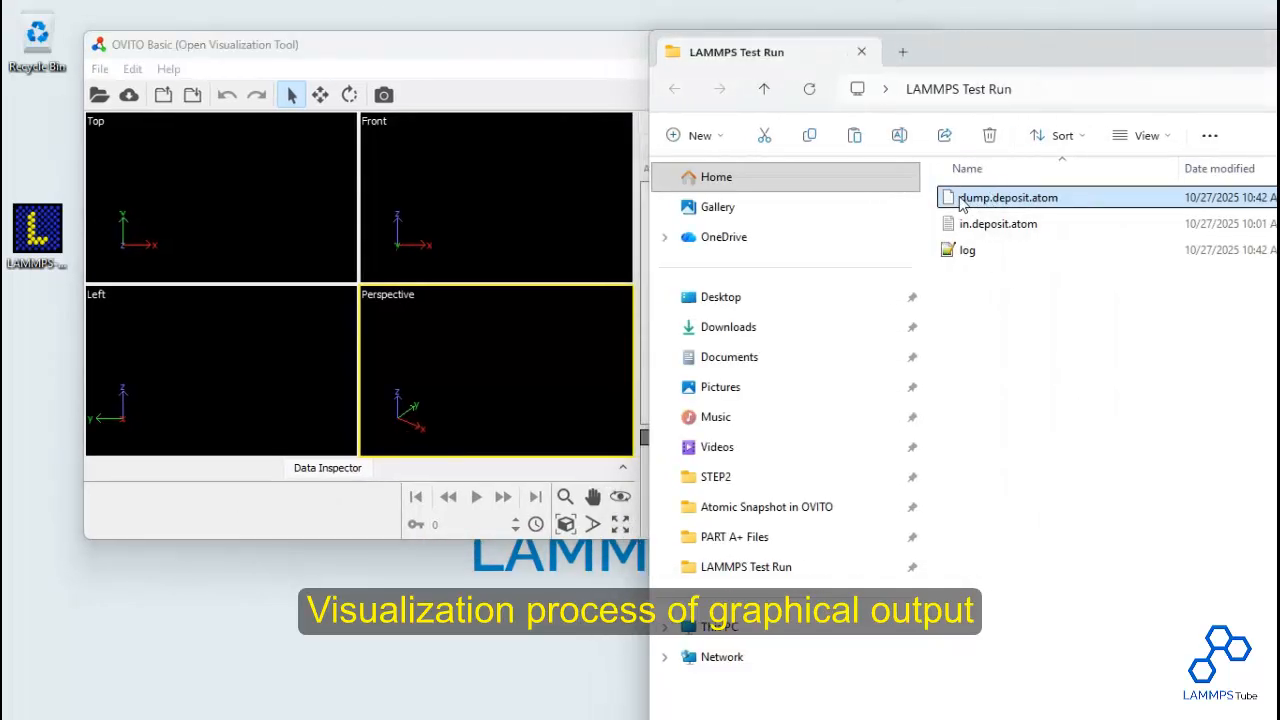
drag(962, 204, 1035, 203)
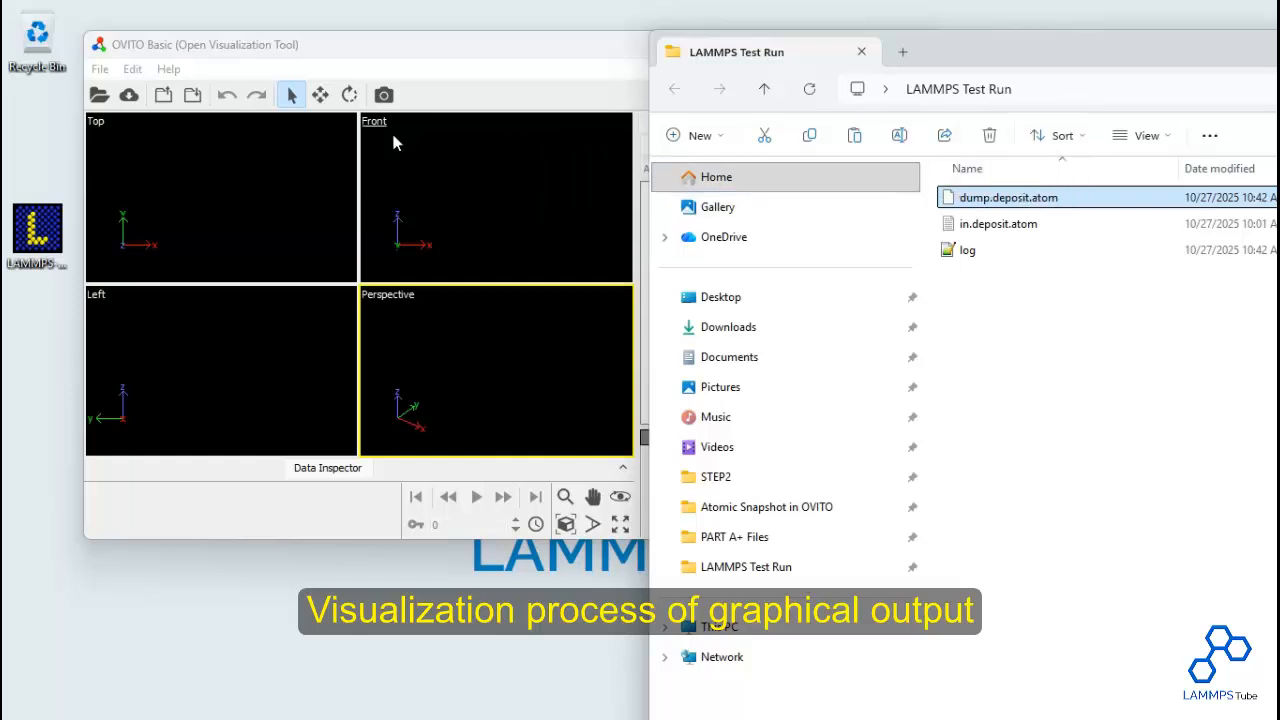
- Load dump.deposit.atom from the LAMMPS Test Run folder on the Desktop into OVITO
click(100, 70)
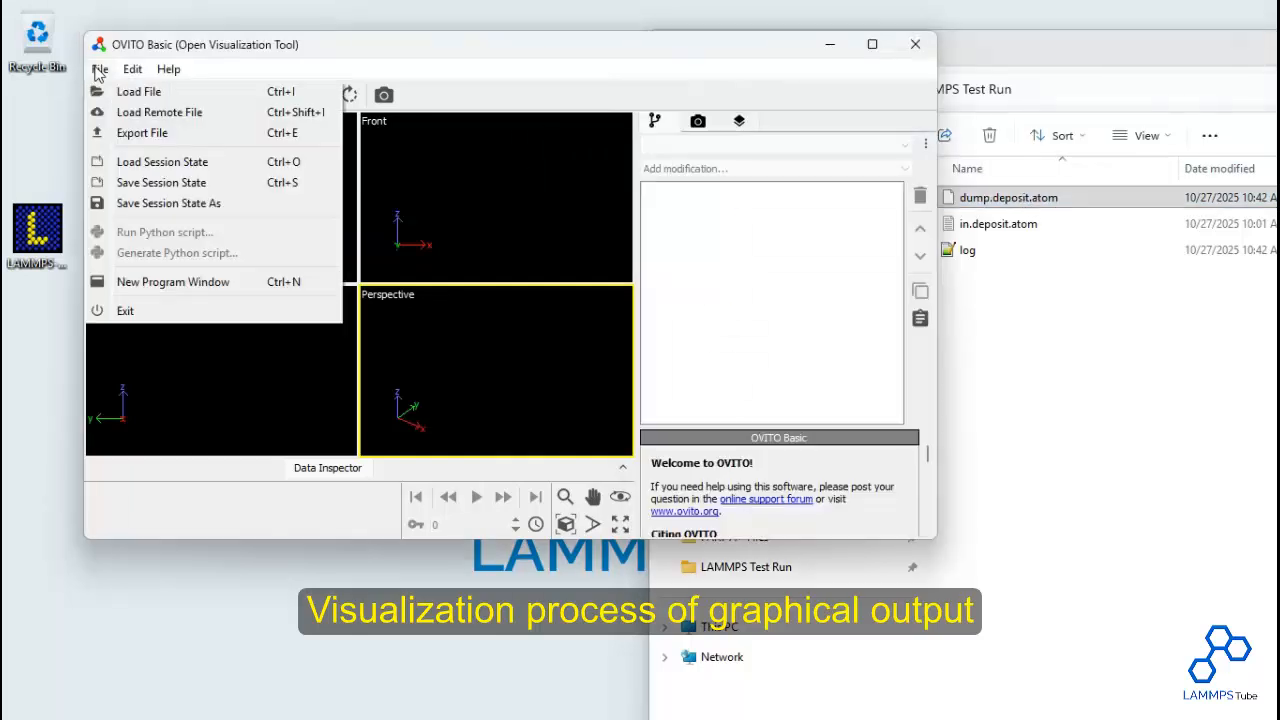
click(155, 93)
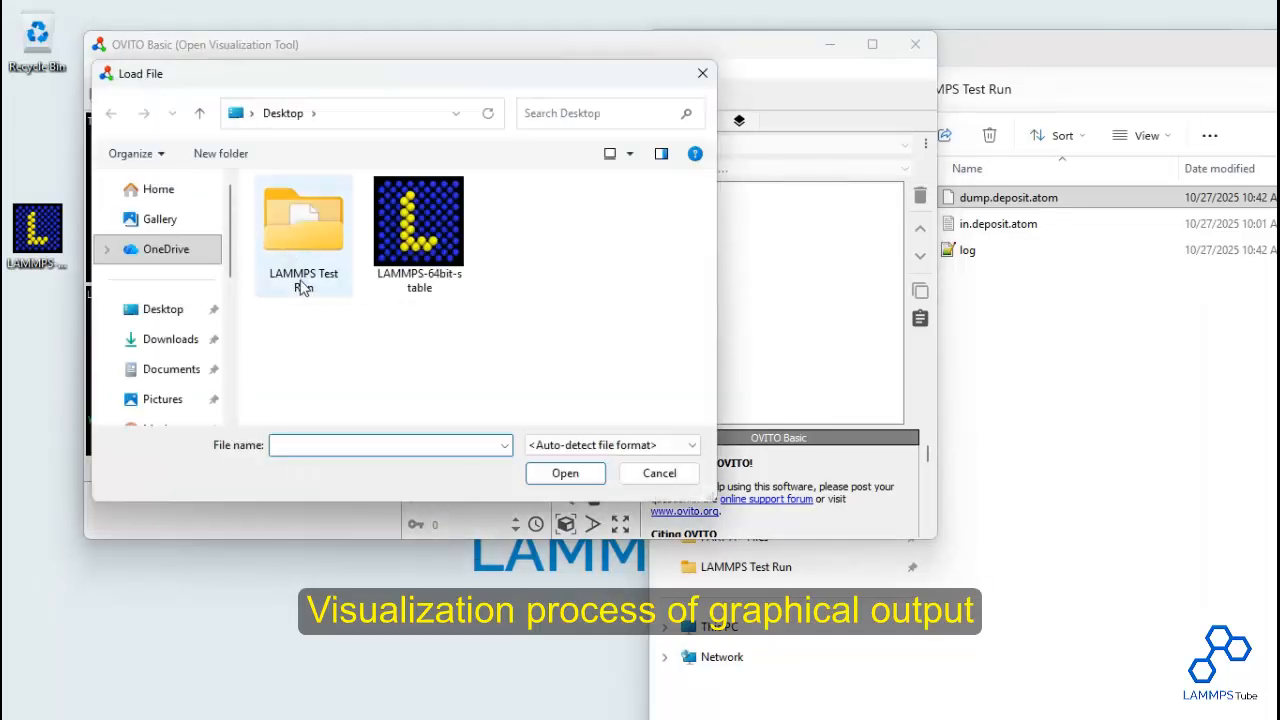
click(306, 245)
double_click(306, 245)
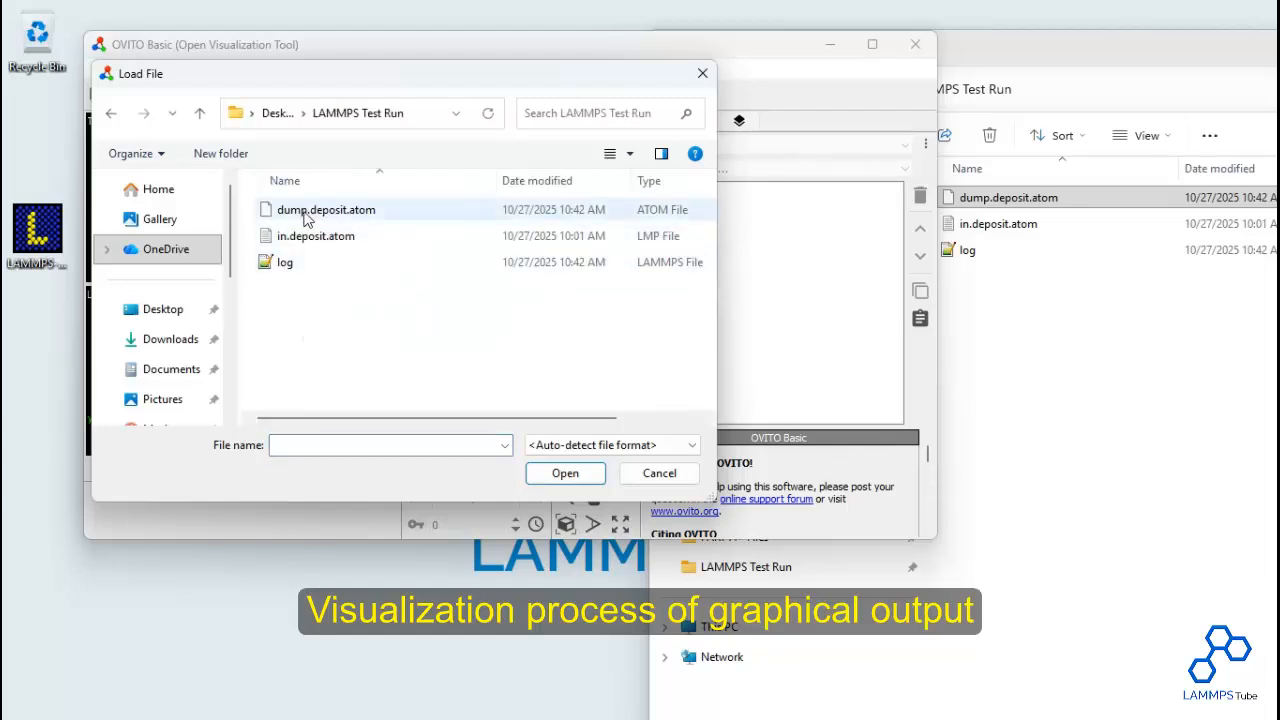
click(316, 213)
click(565, 473)
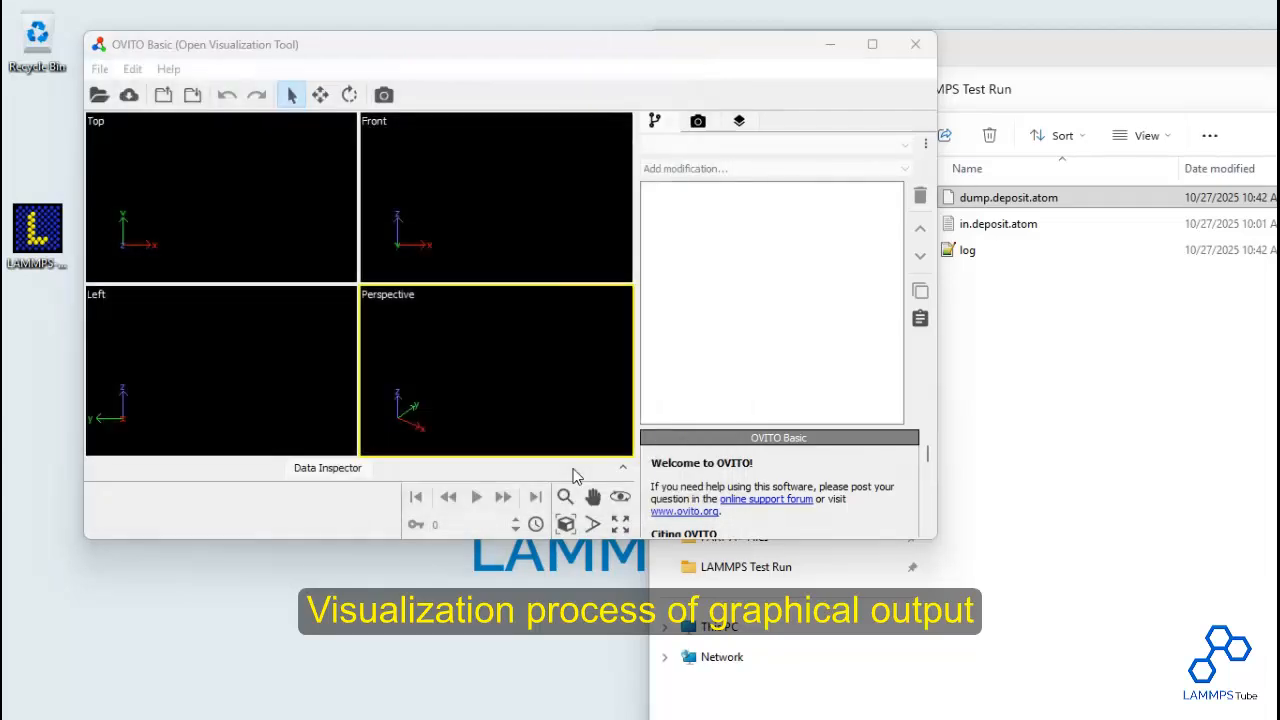
- Play the trajectory in the enlarged Perspective viewport of a maximized window, and return the animation to frame 0
click(620, 524)
scroll(486, 311, down, 2)
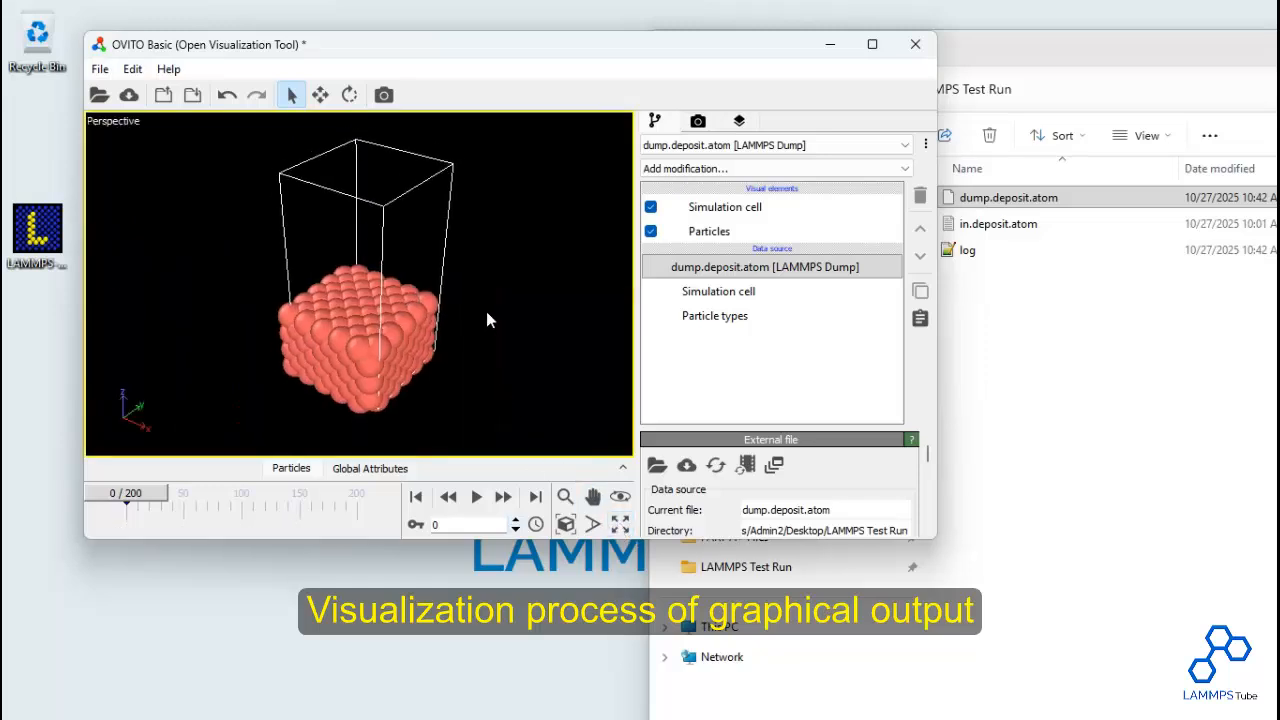
click(477, 501)
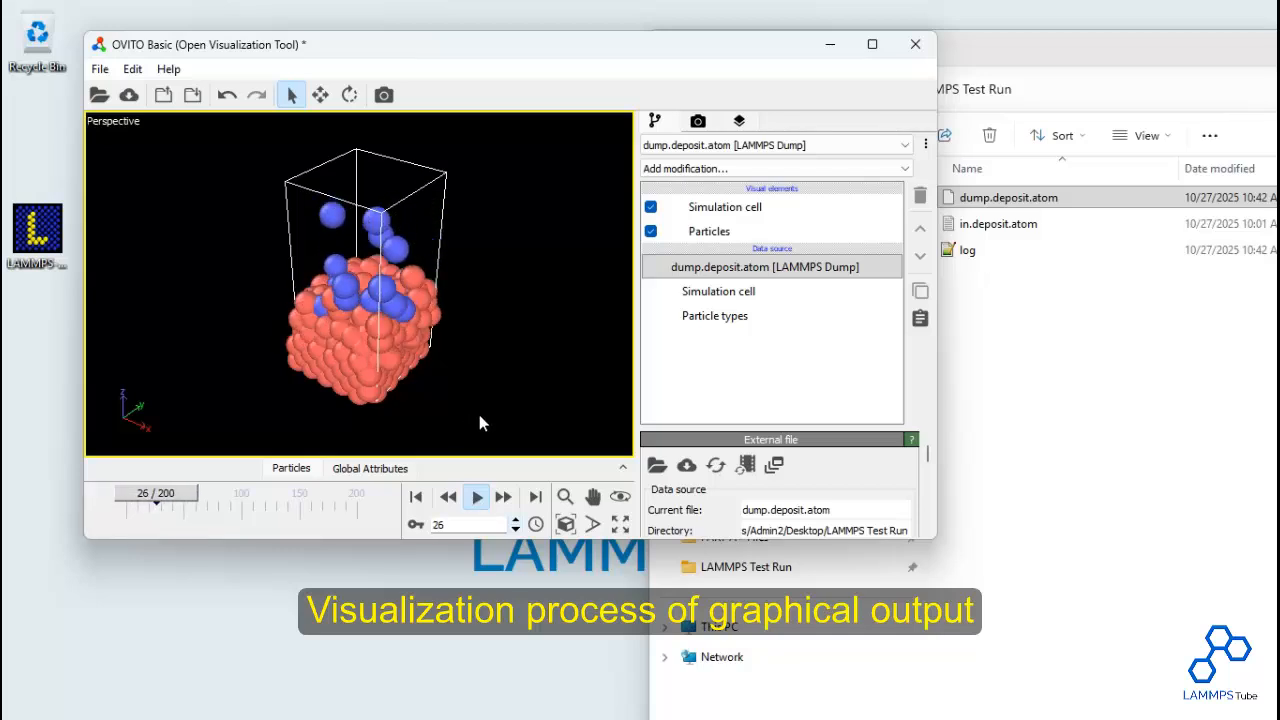
click(872, 44)
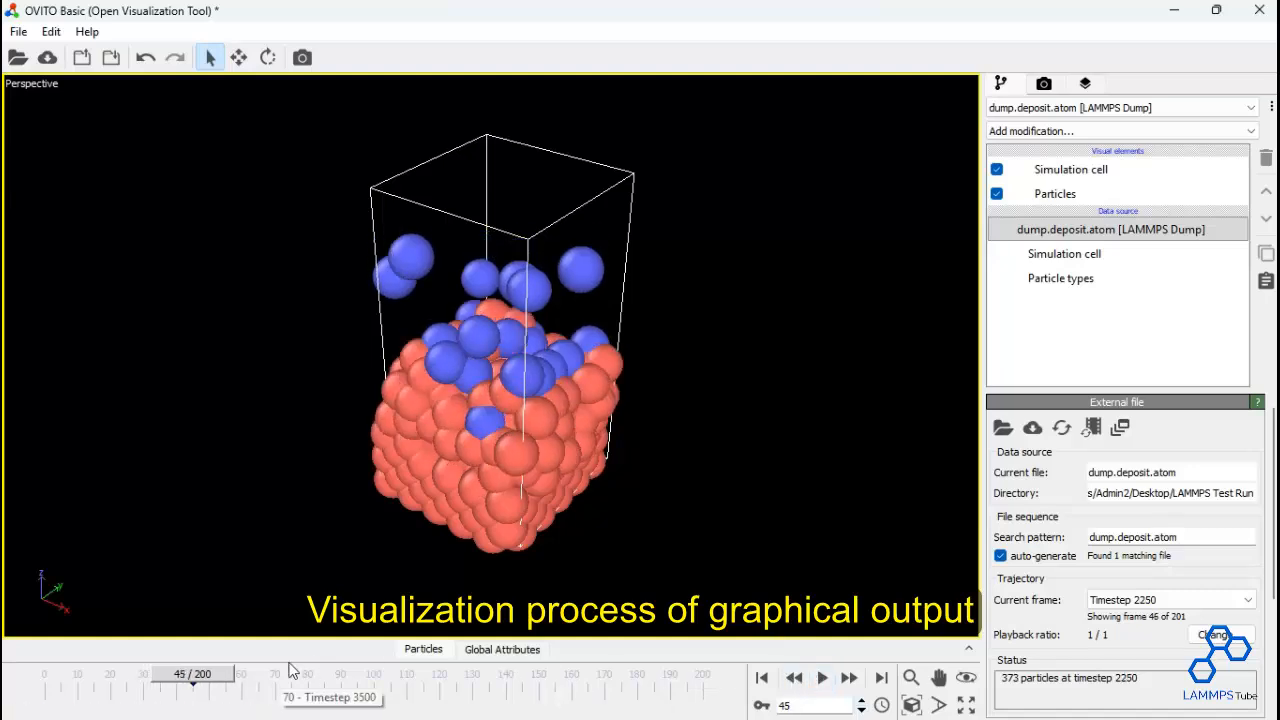
drag(193, 674, 44, 674)
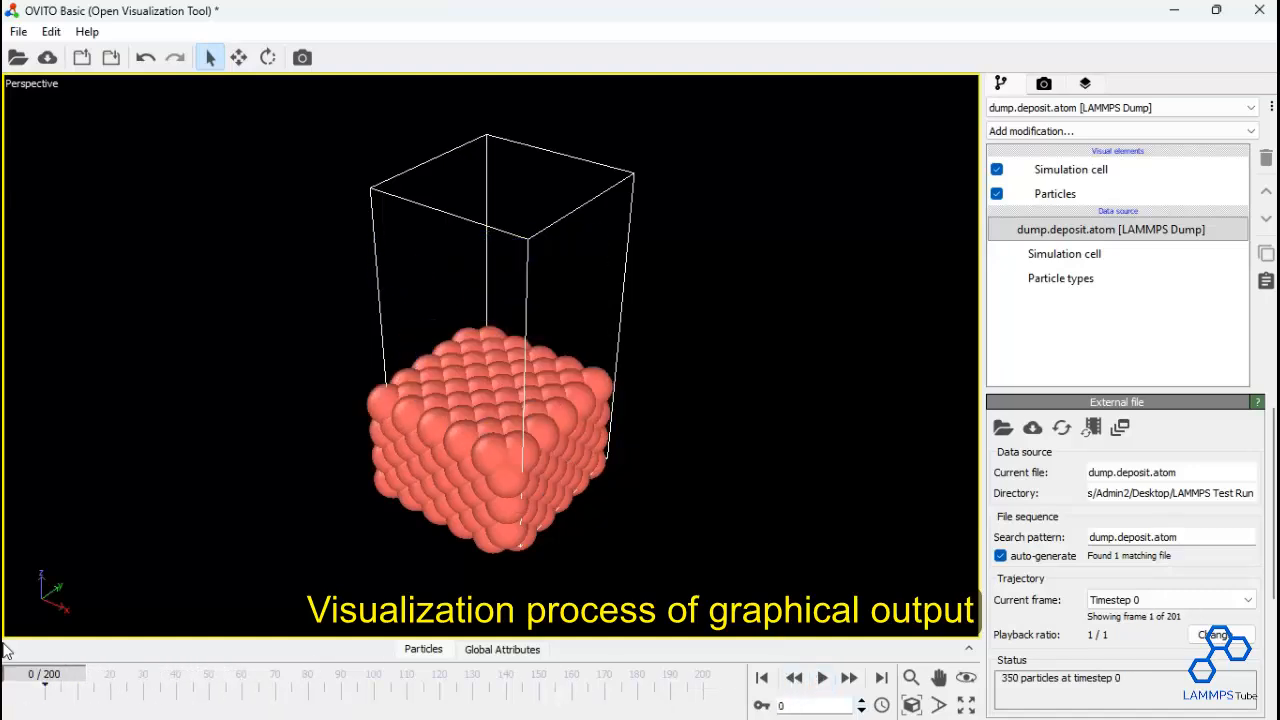
- Set the radius of particle types Type 1 and Type 2 to 1 and play the trajectory
click(1094, 282)
double_click(1050, 646)
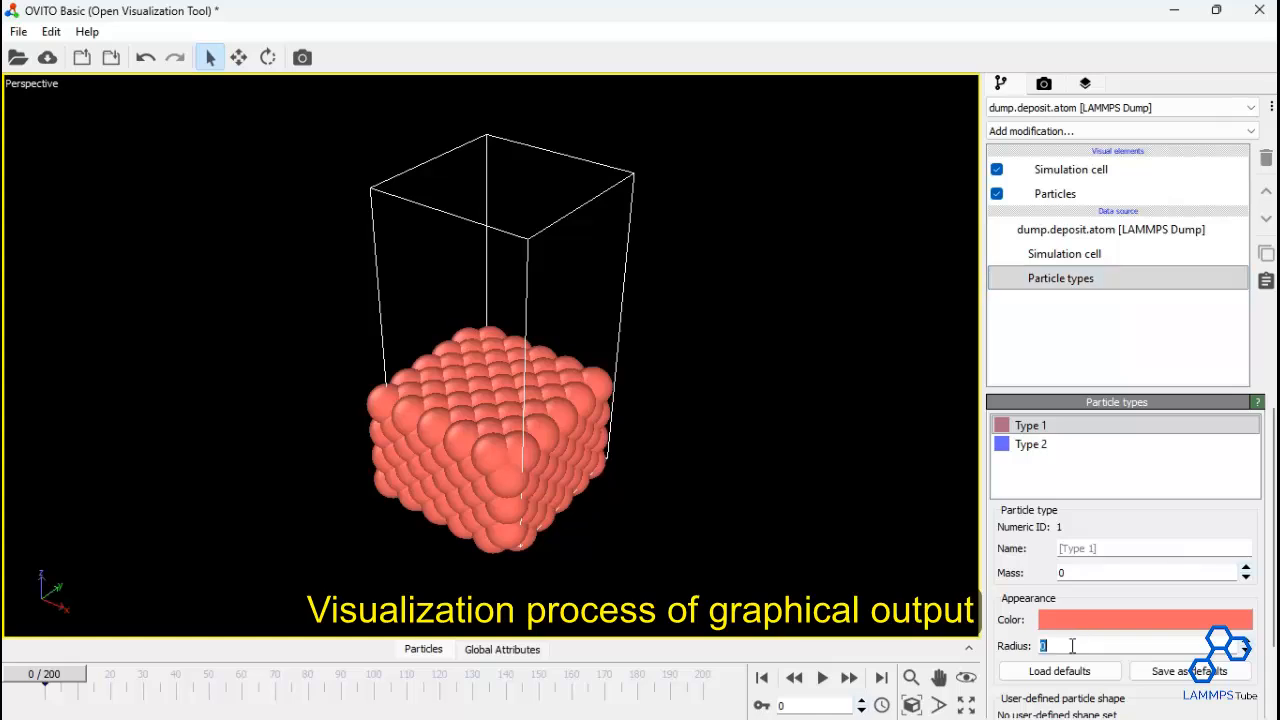
text(1)
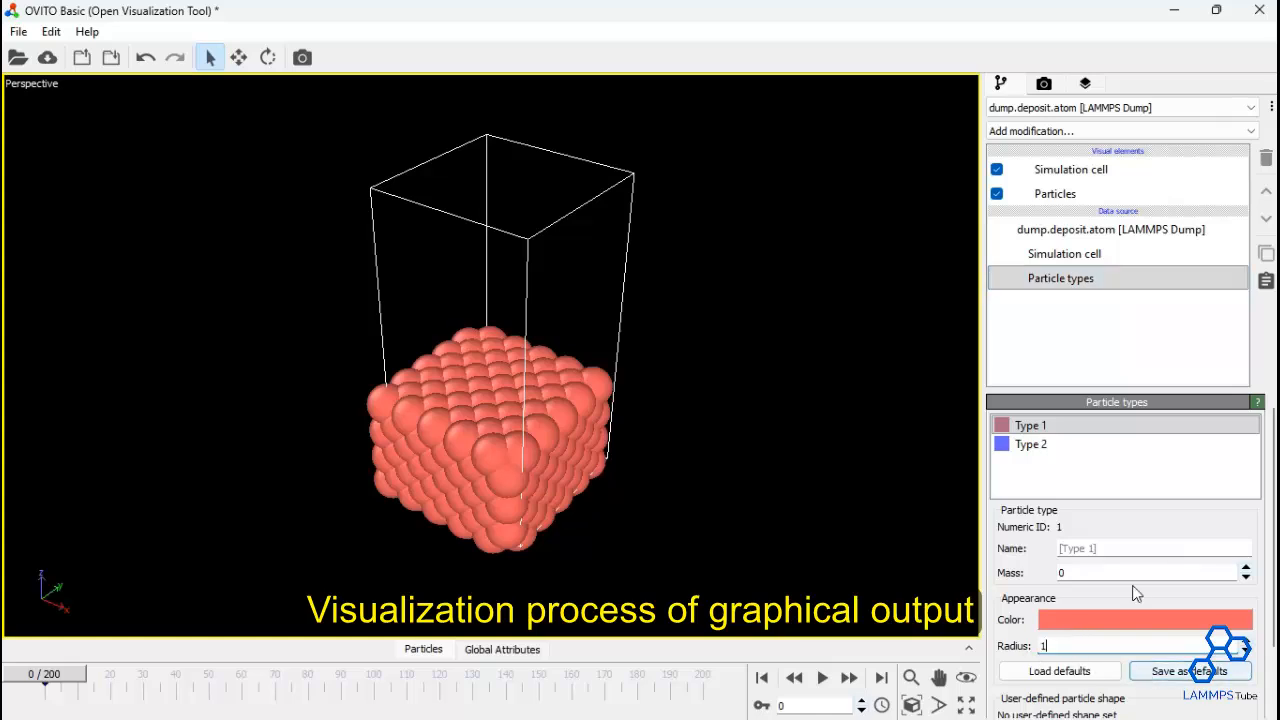
click(1060, 446)
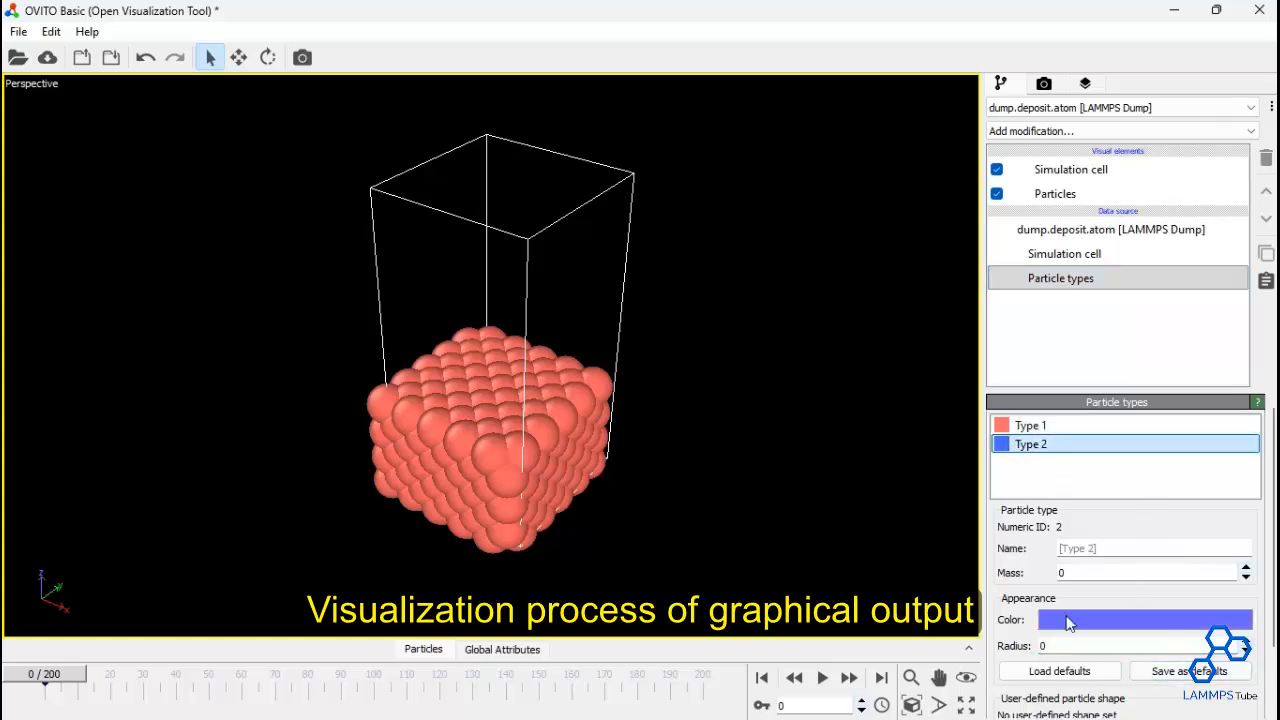
double_click(1055, 646)
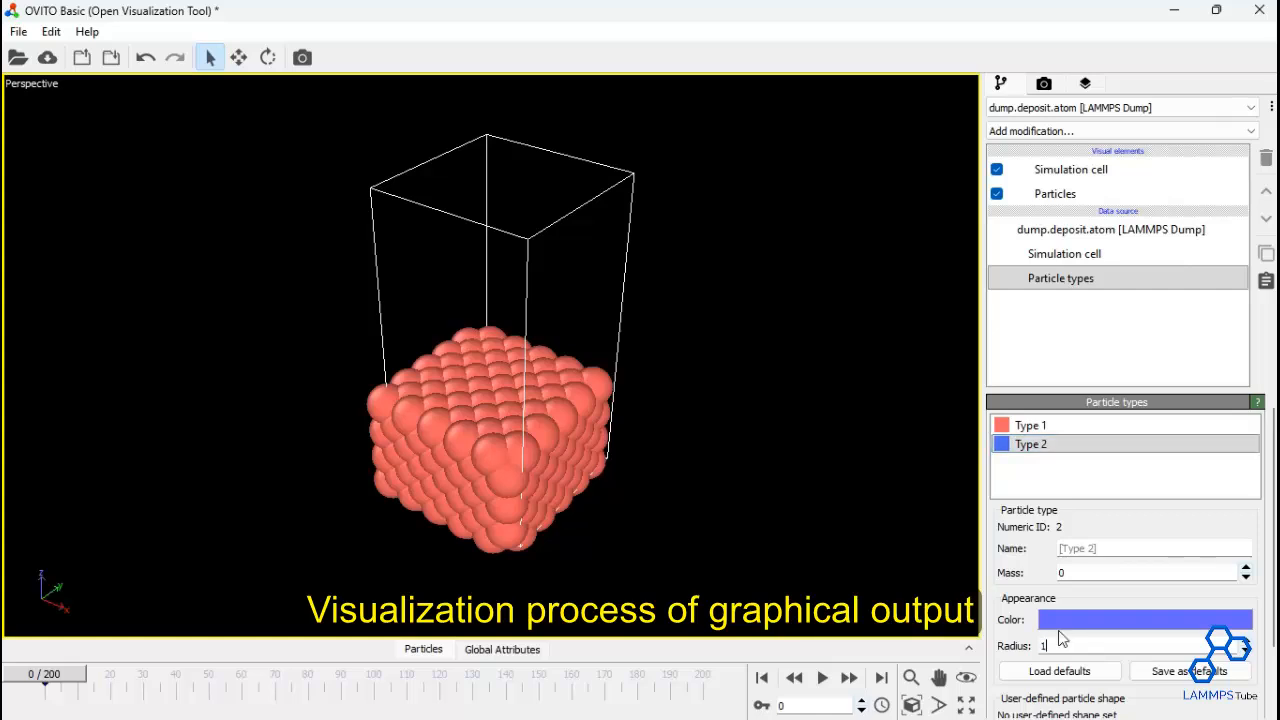
click(1091, 486)
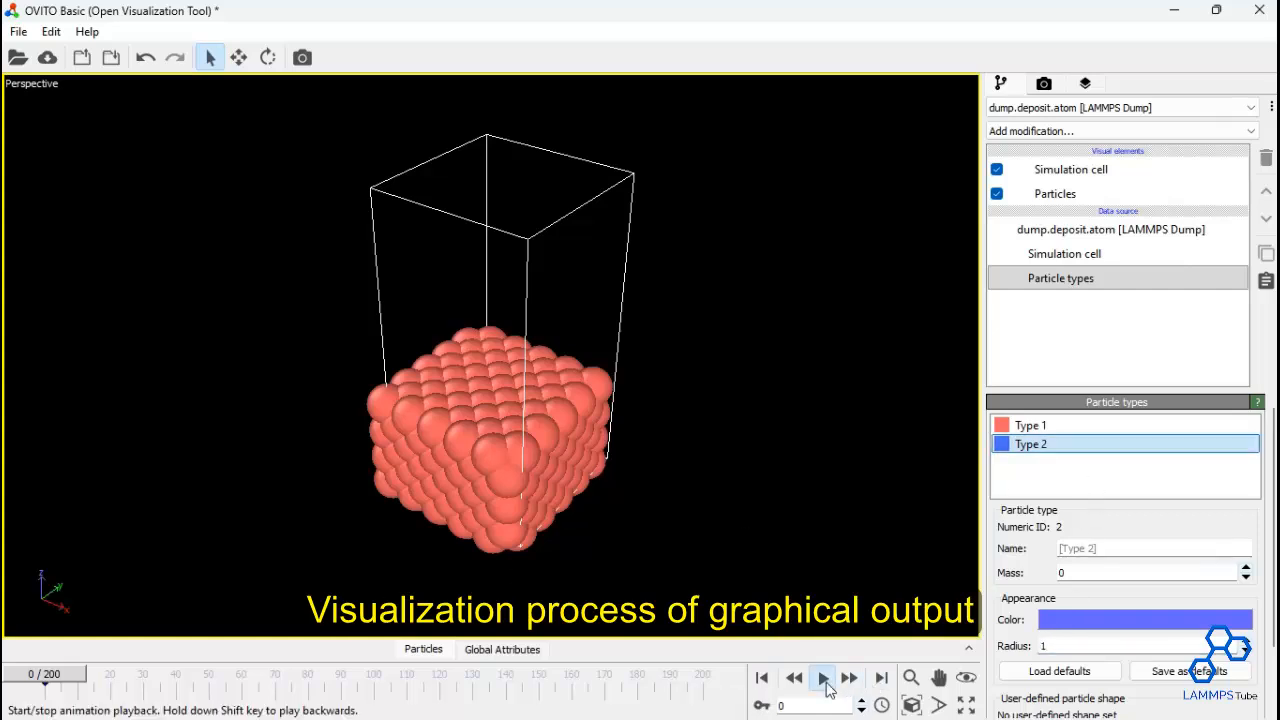
click(825, 684)
- Try a radius of 0.8 for the Type 1 particles and set it to 0.5
click(1050, 425)
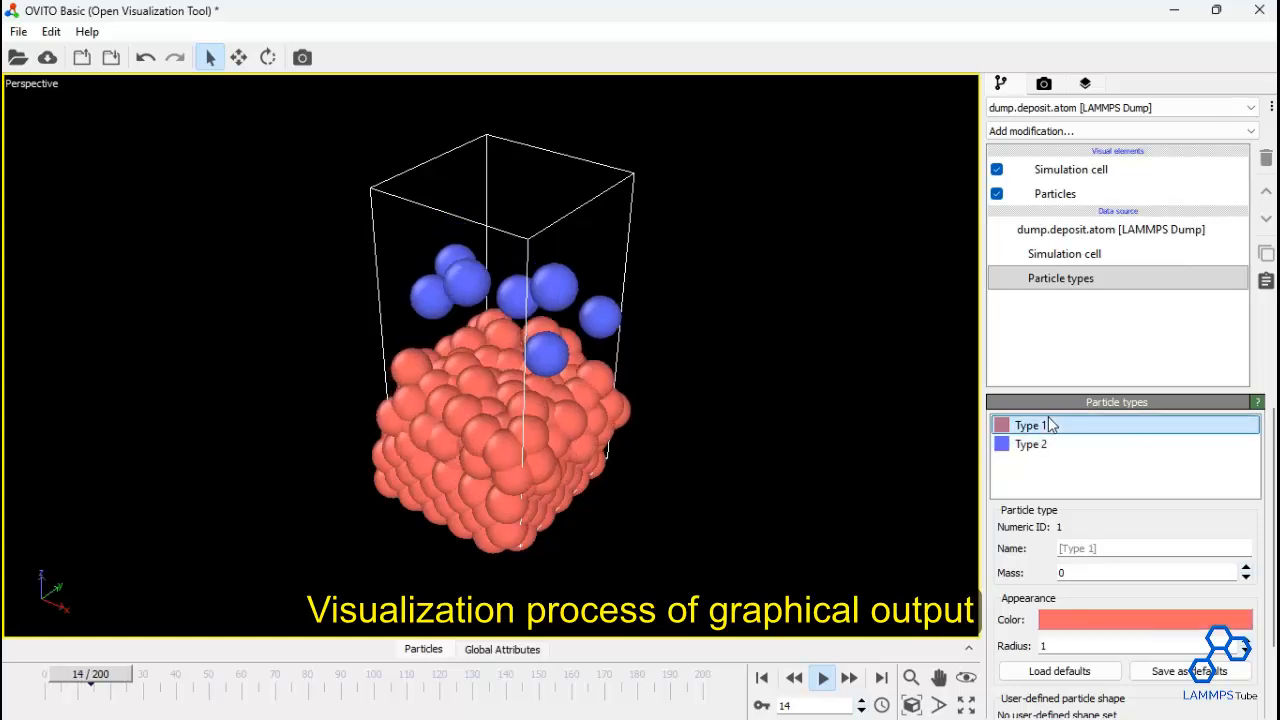
click(1062, 648)
key(BackSpace)
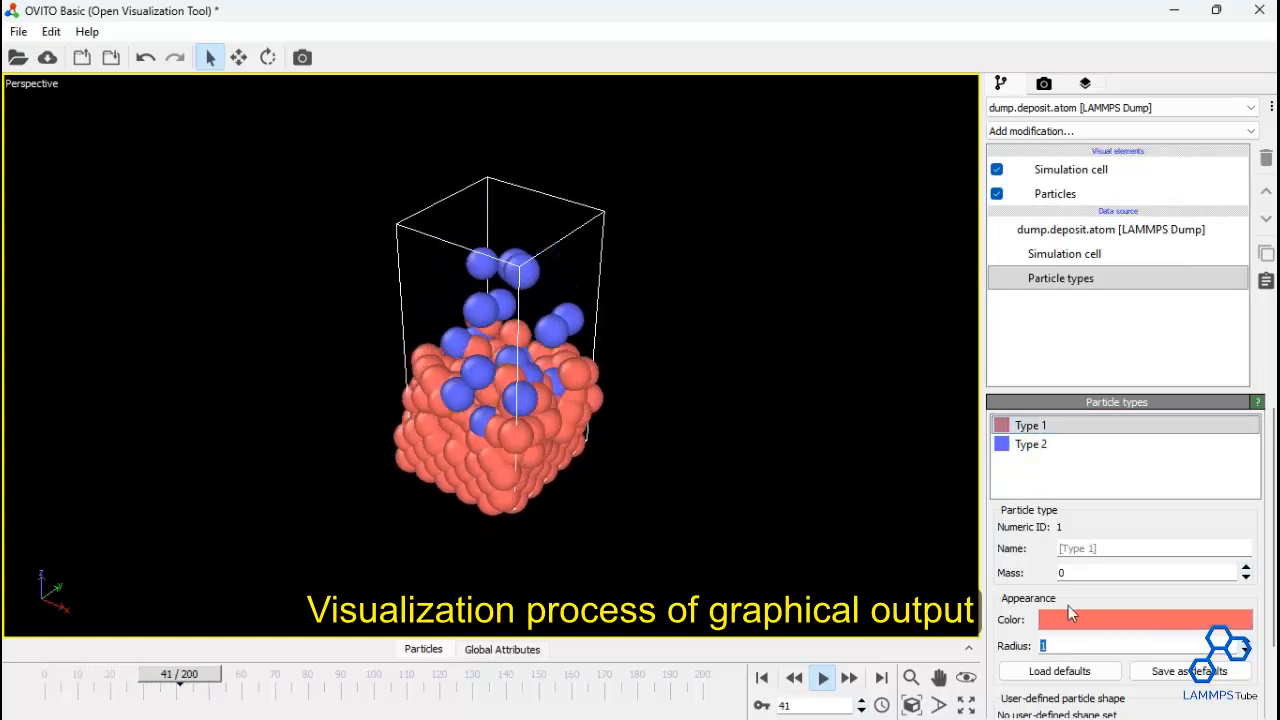
text(0.8)
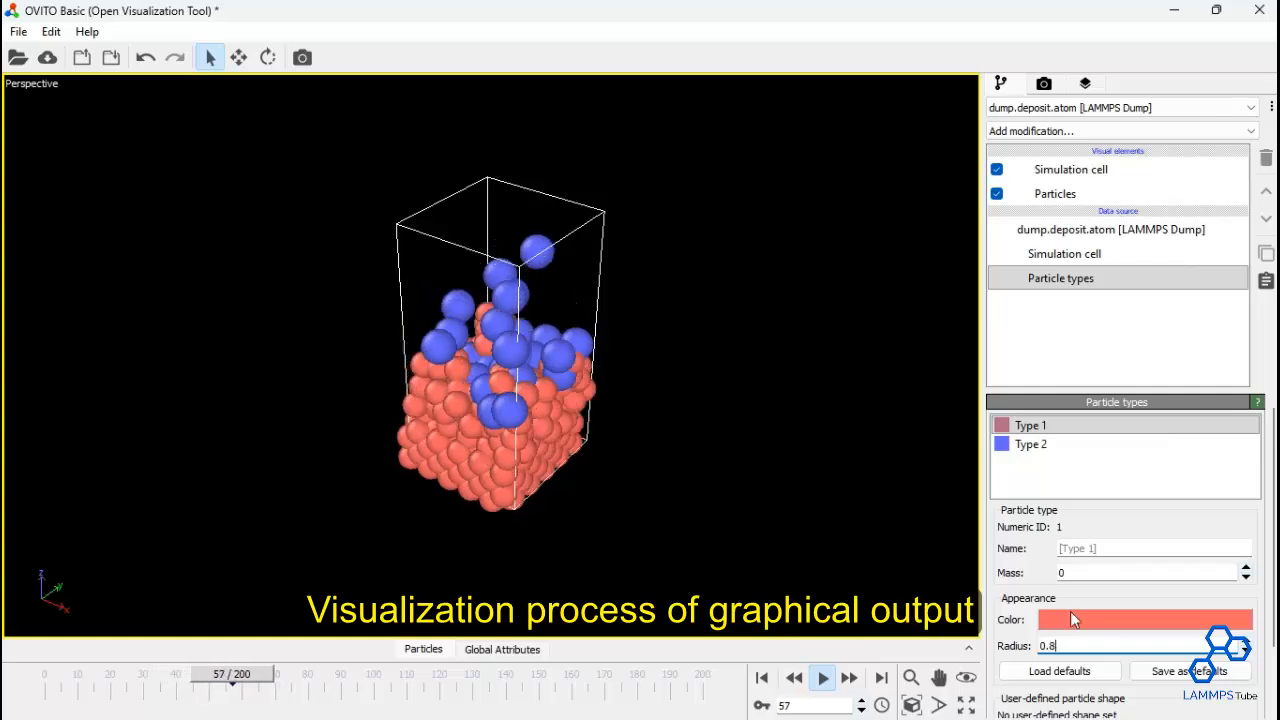
click(1063, 645)
key(BackSpace)
text(5)
key(Return)
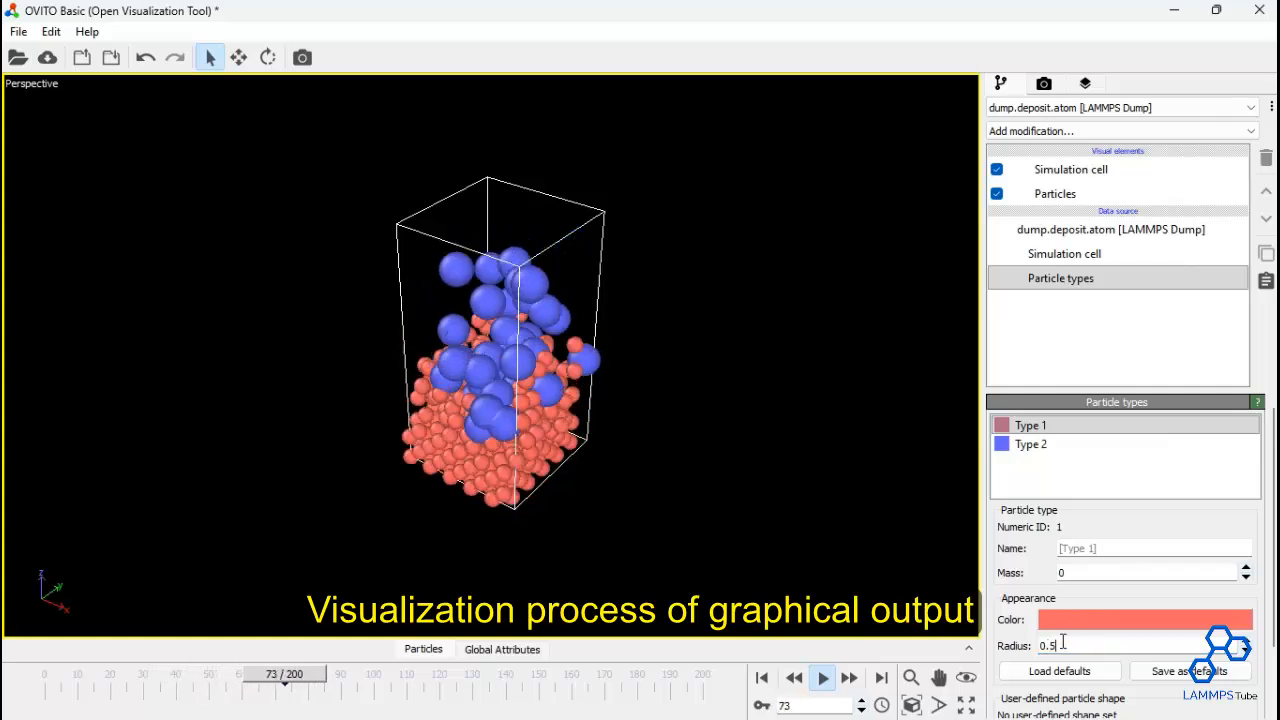
- Set the radius of the Type 2 particles to 0.5 and close OVITO
click(1025, 443)
click(1050, 646)
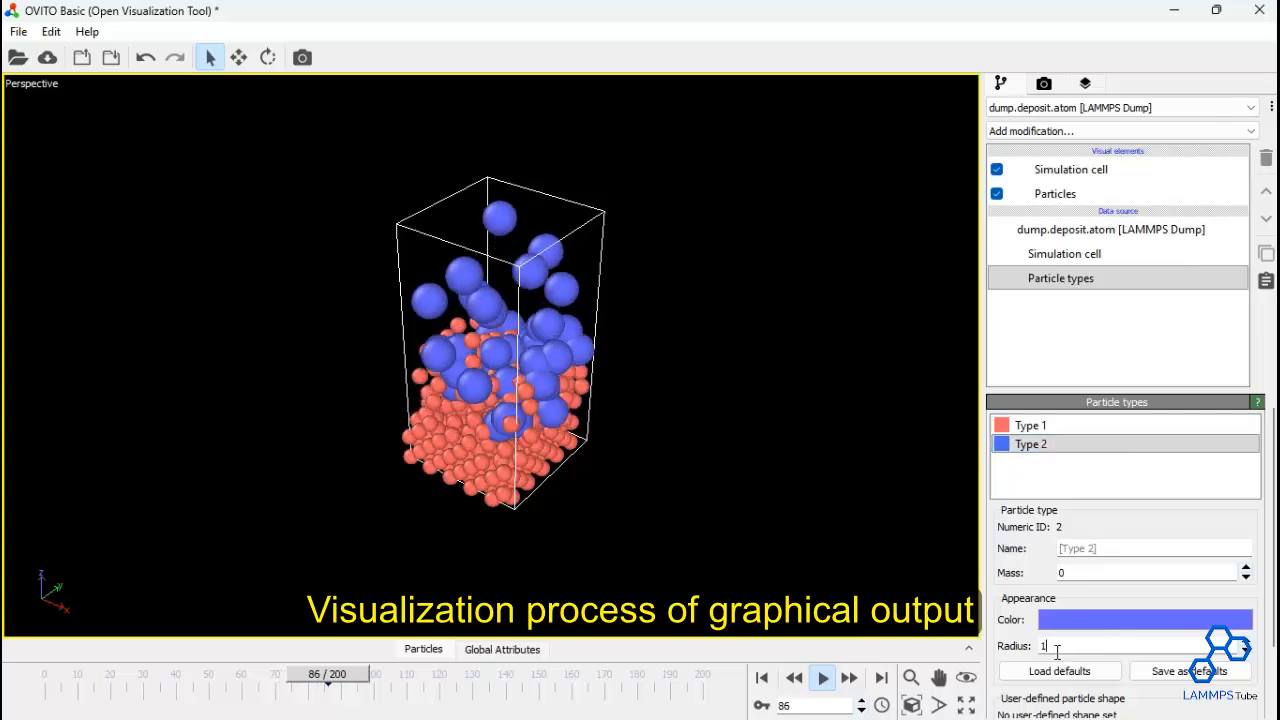
key(BackSpace)
text(0.5)
key(Return)
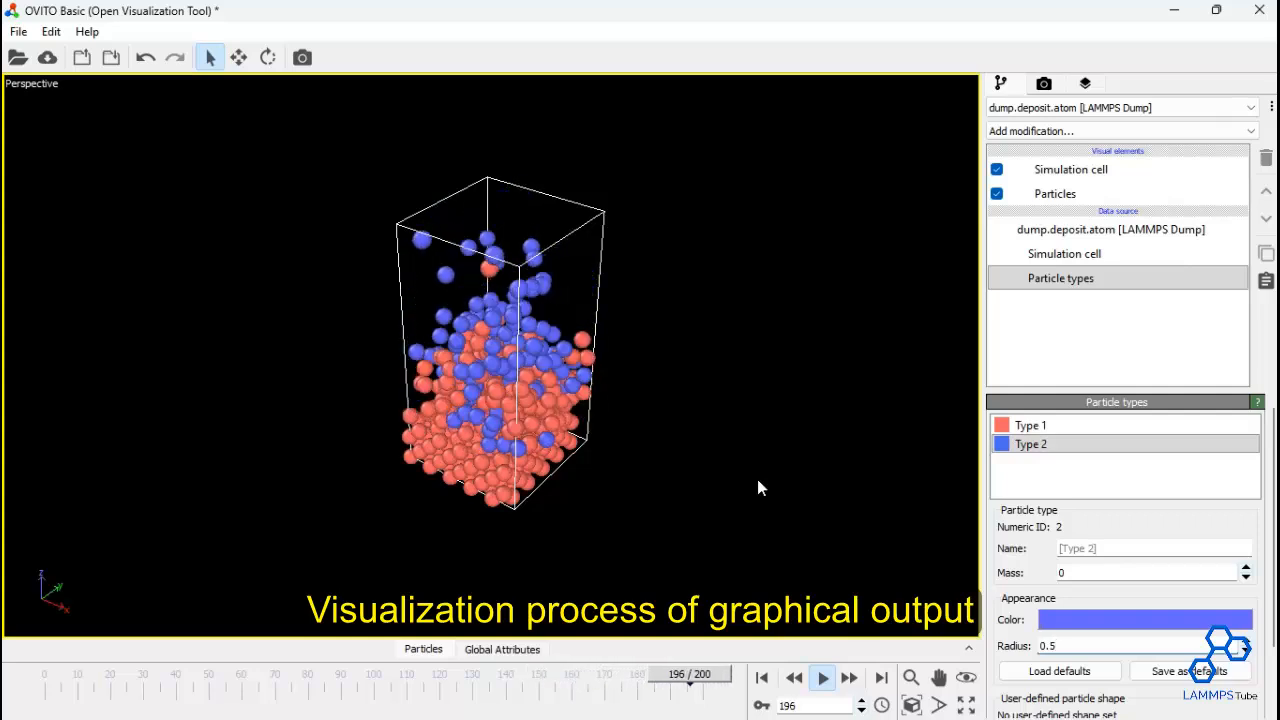
click(1258, 12)
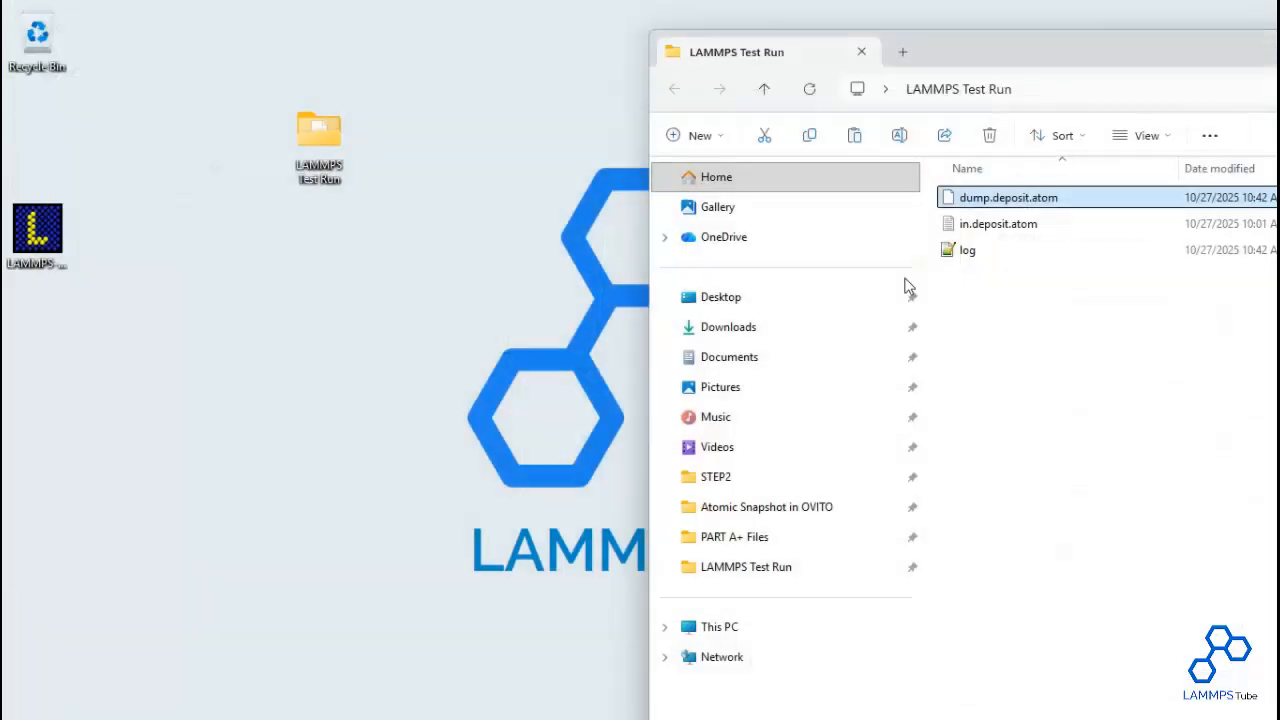
- Move the LAMMPS Test Run folder icon directly below the Recycle Bin on the desktop and close the folder's File Explorer window
drag(994, 57, 818, 55)
drag(345, 130, 50, 140)
drag(875, 50, 482, 67)
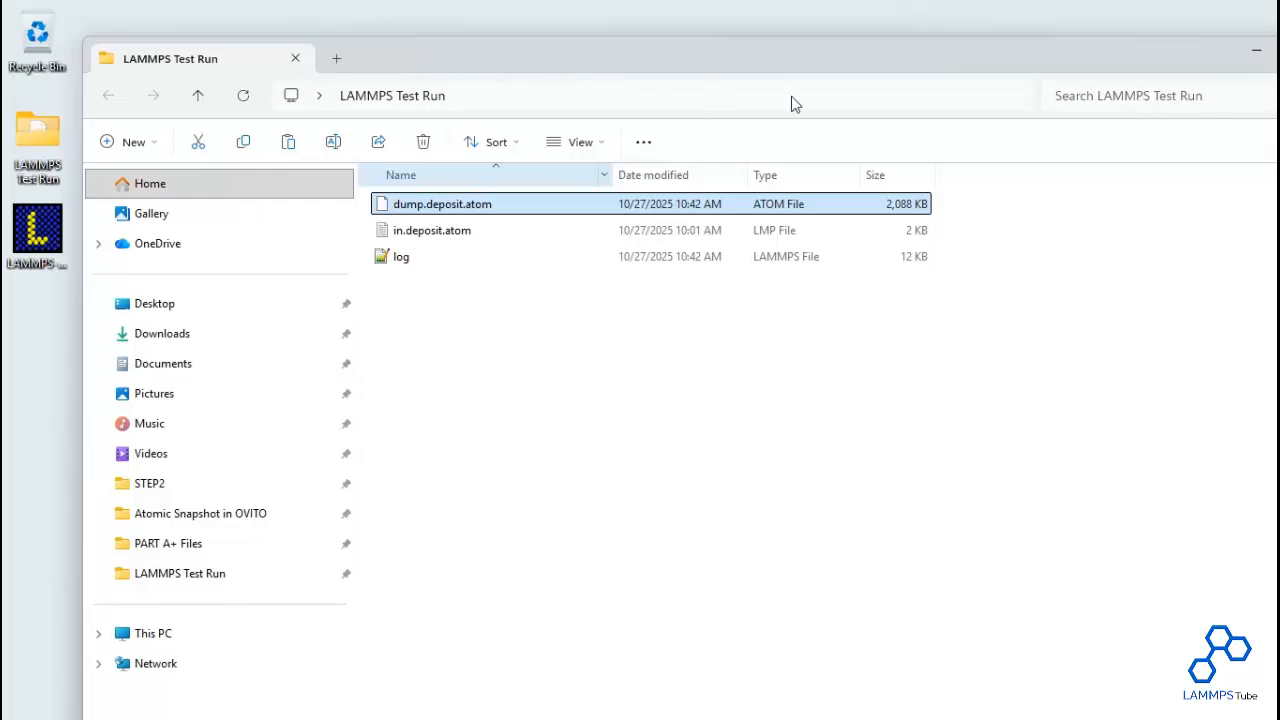
drag(1072, 66, 1011, 59)
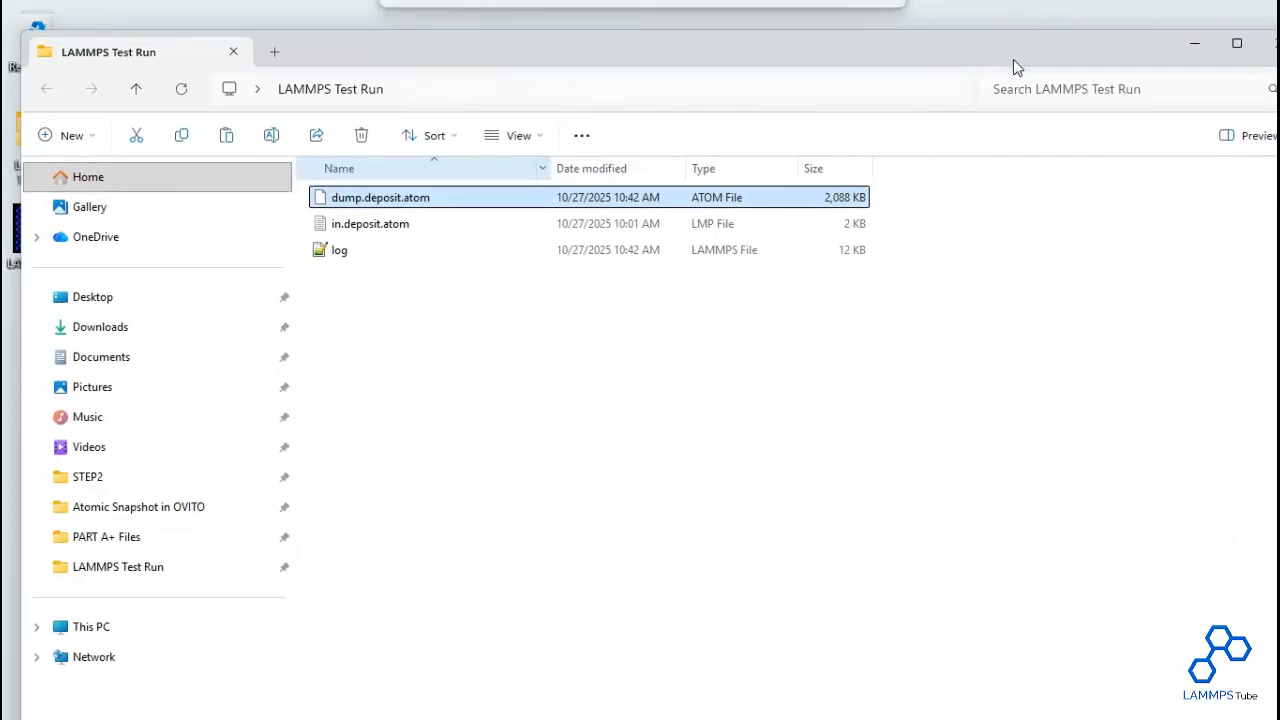
click(1238, 46)
click(626, 389)
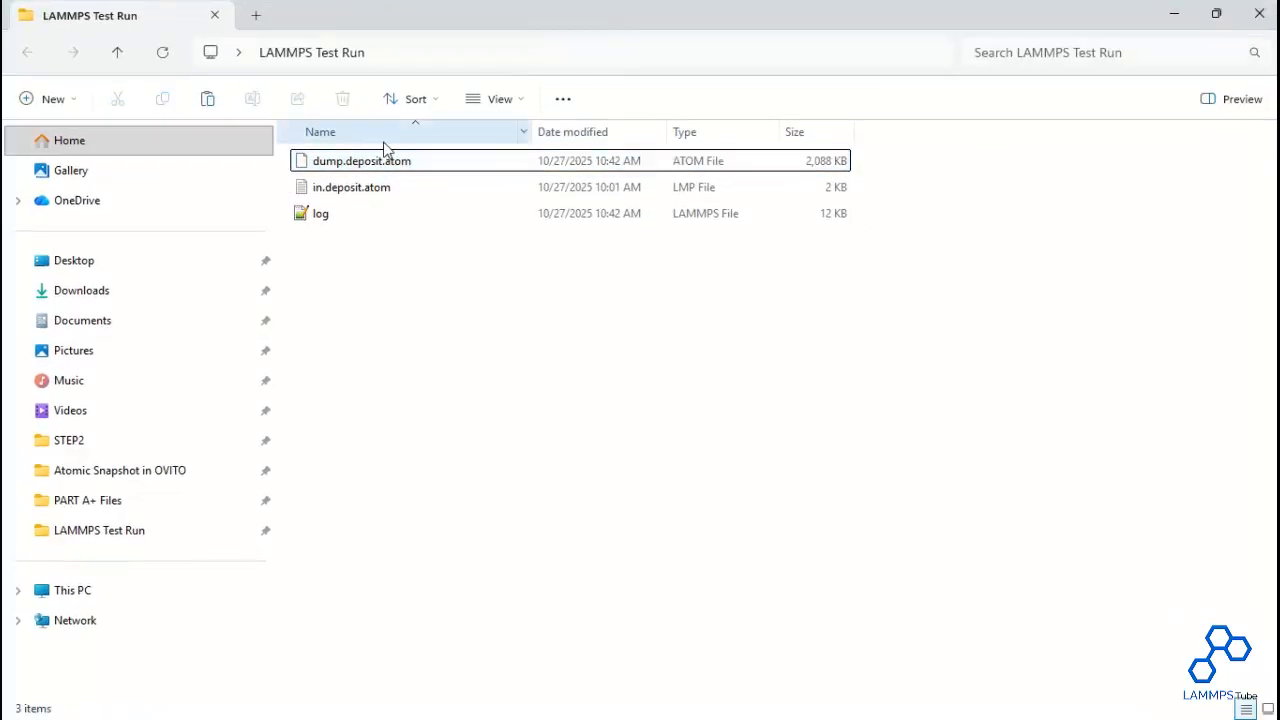
click(1253, 14)
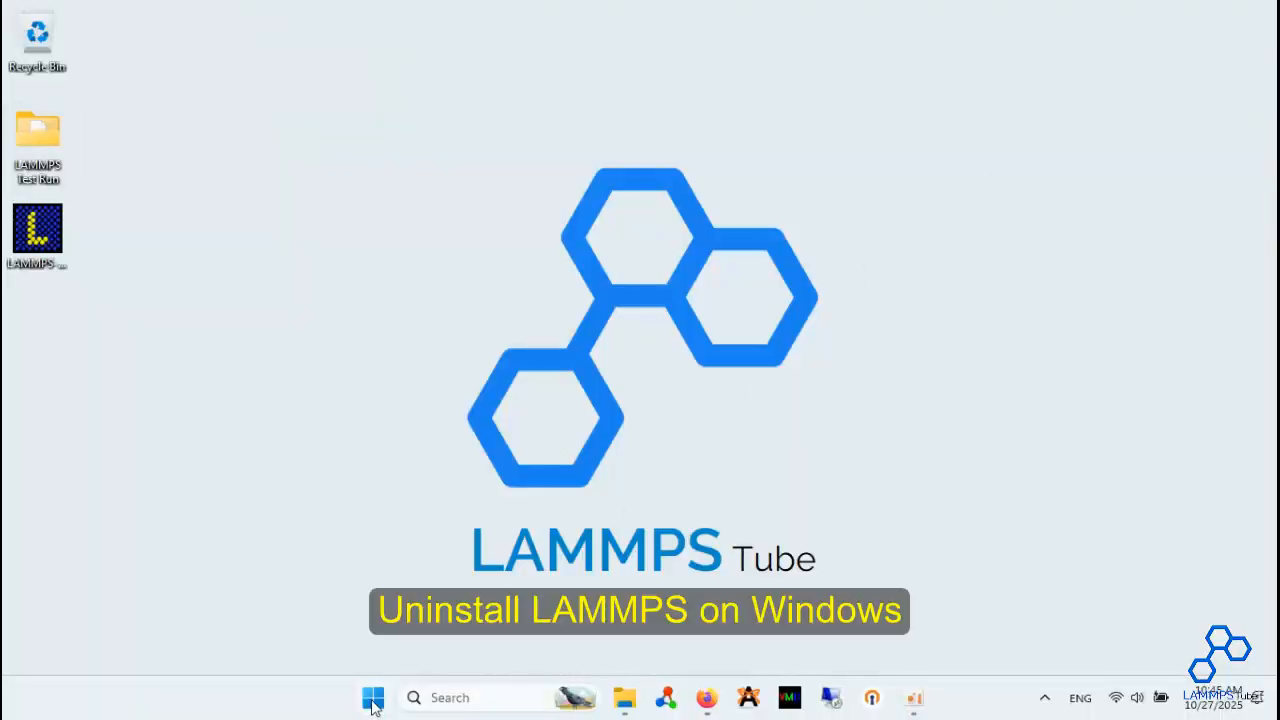
- Open the Benchmarks folder of LAMMPS 64-bit 22Jul2025 from the Windows list of all installed apps
click(373, 702)
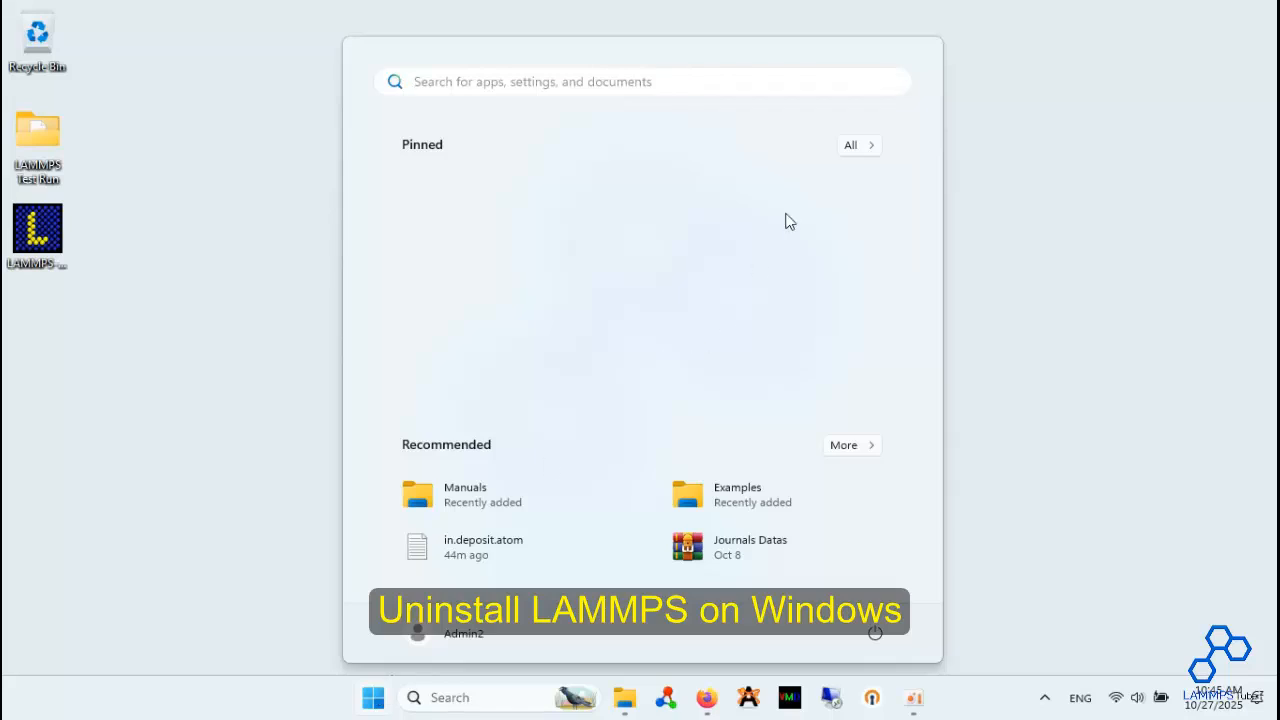
click(856, 146)
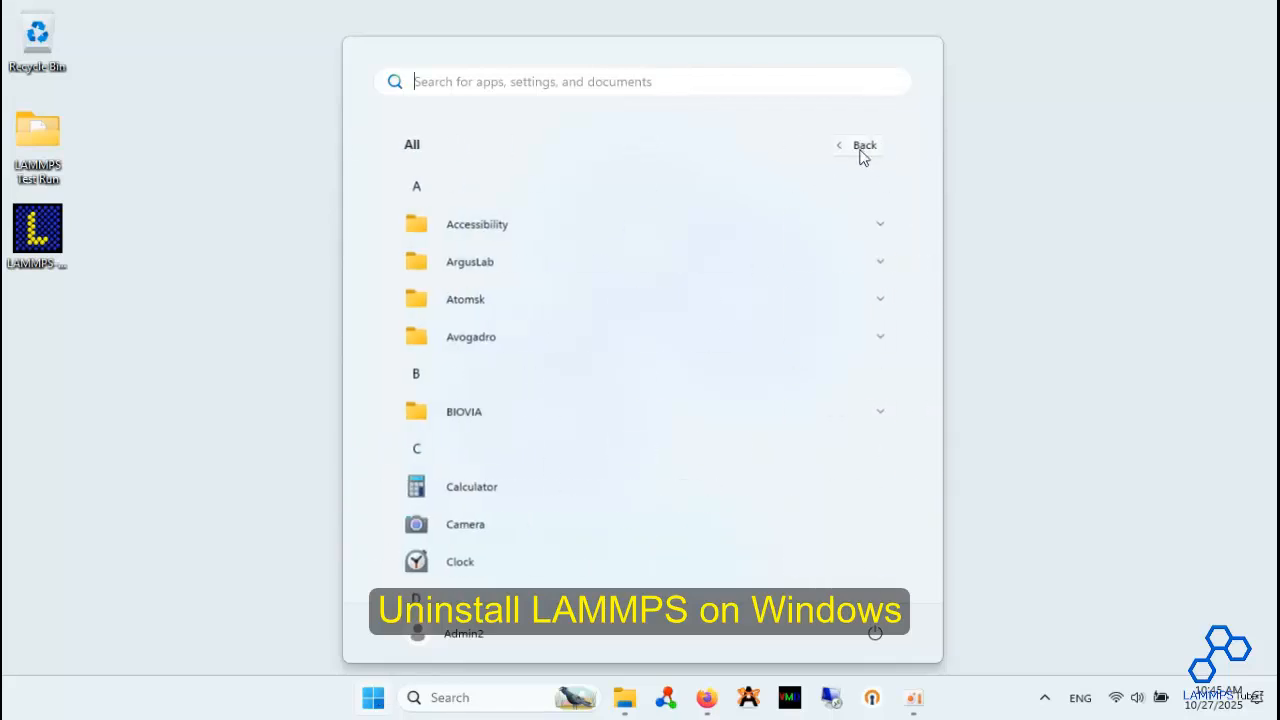
scroll(630, 255, down, 5)
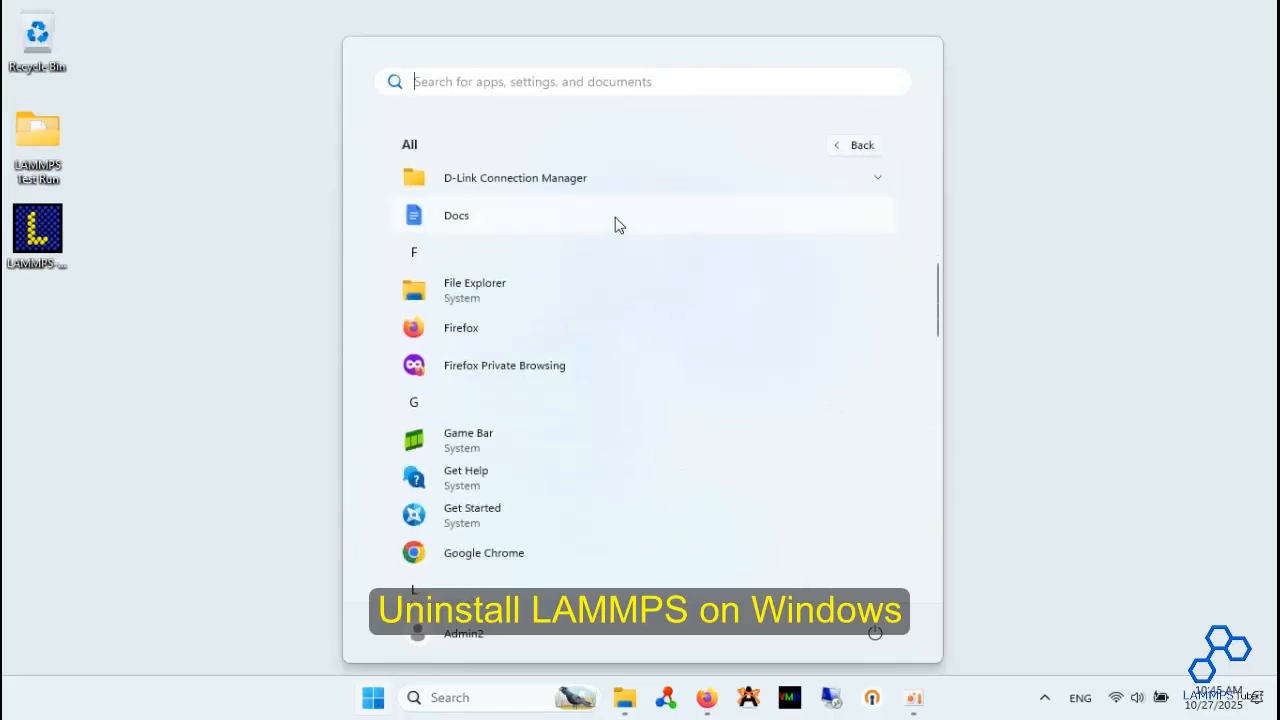
scroll(615, 224, down, 5)
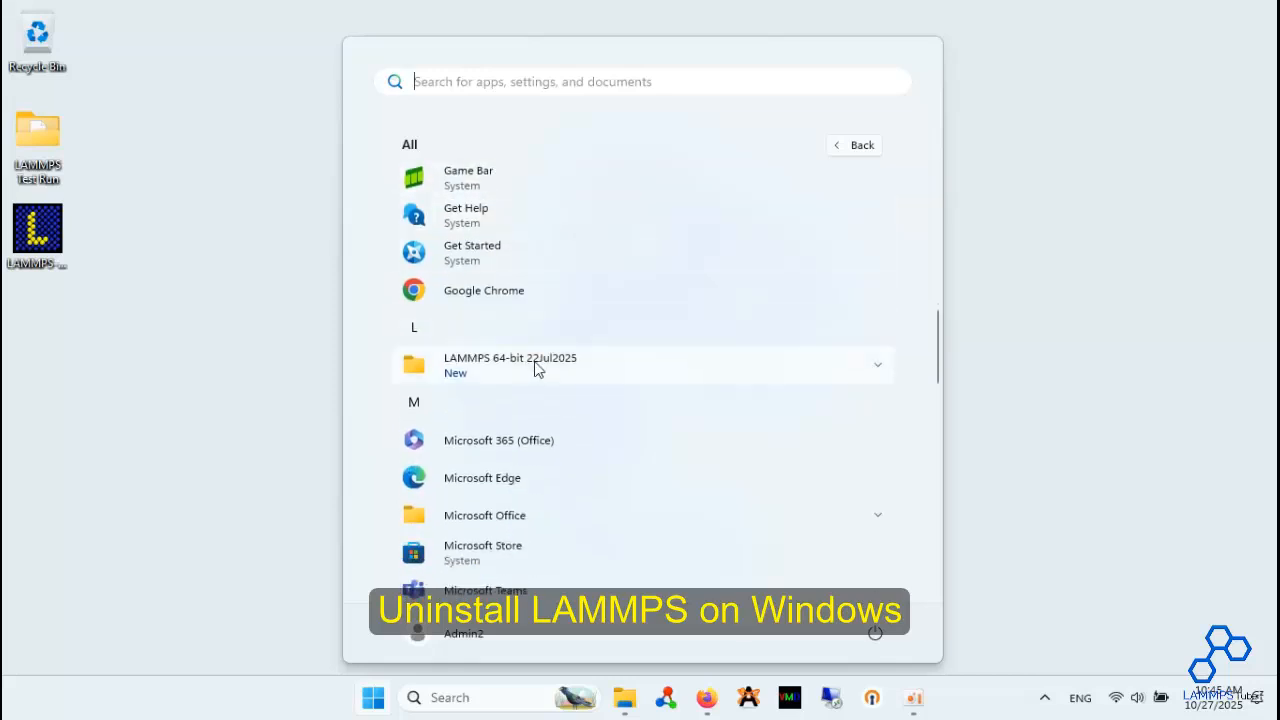
click(766, 369)
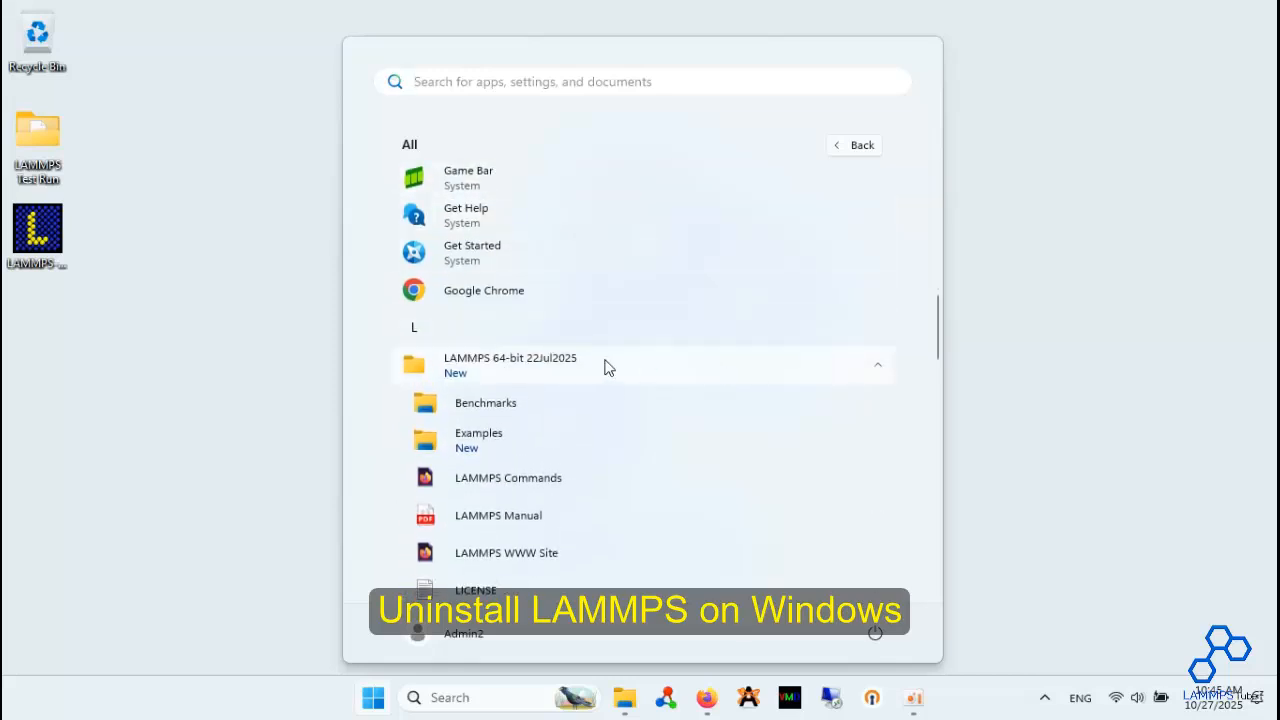
scroll(488, 406, down, 1)
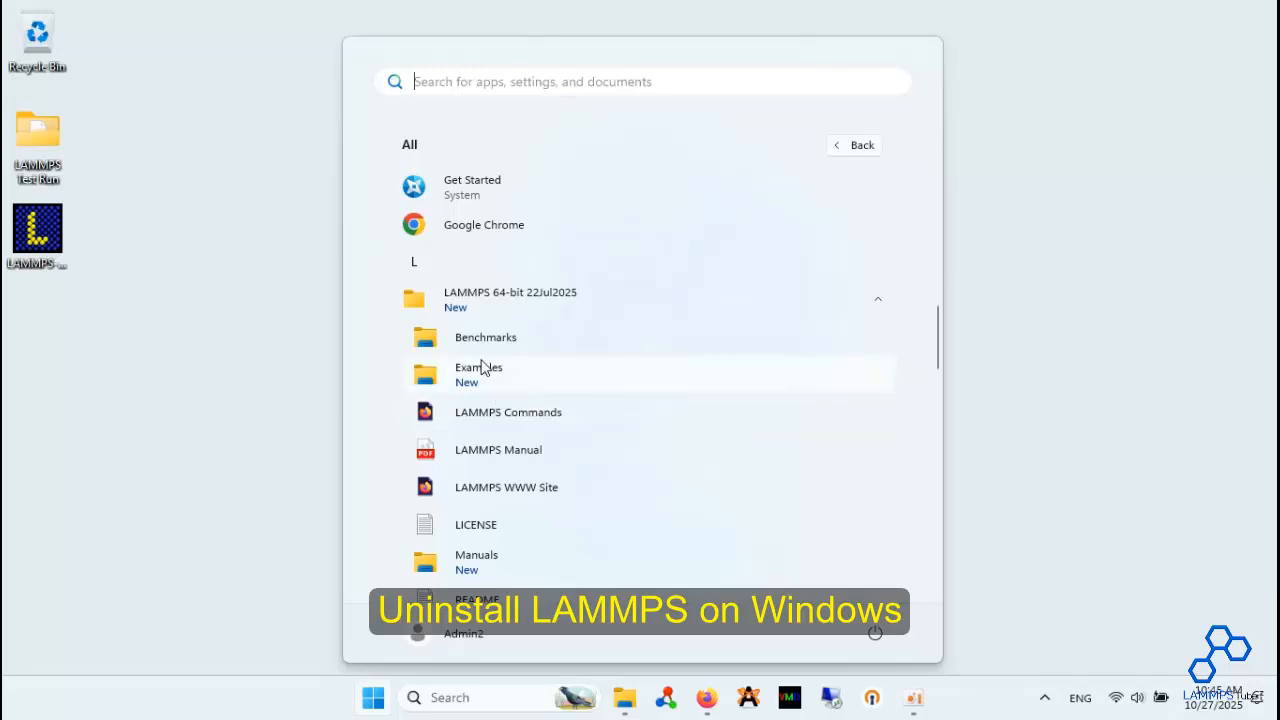
scroll(497, 366, down, 1)
scroll(497, 359, up, 1)
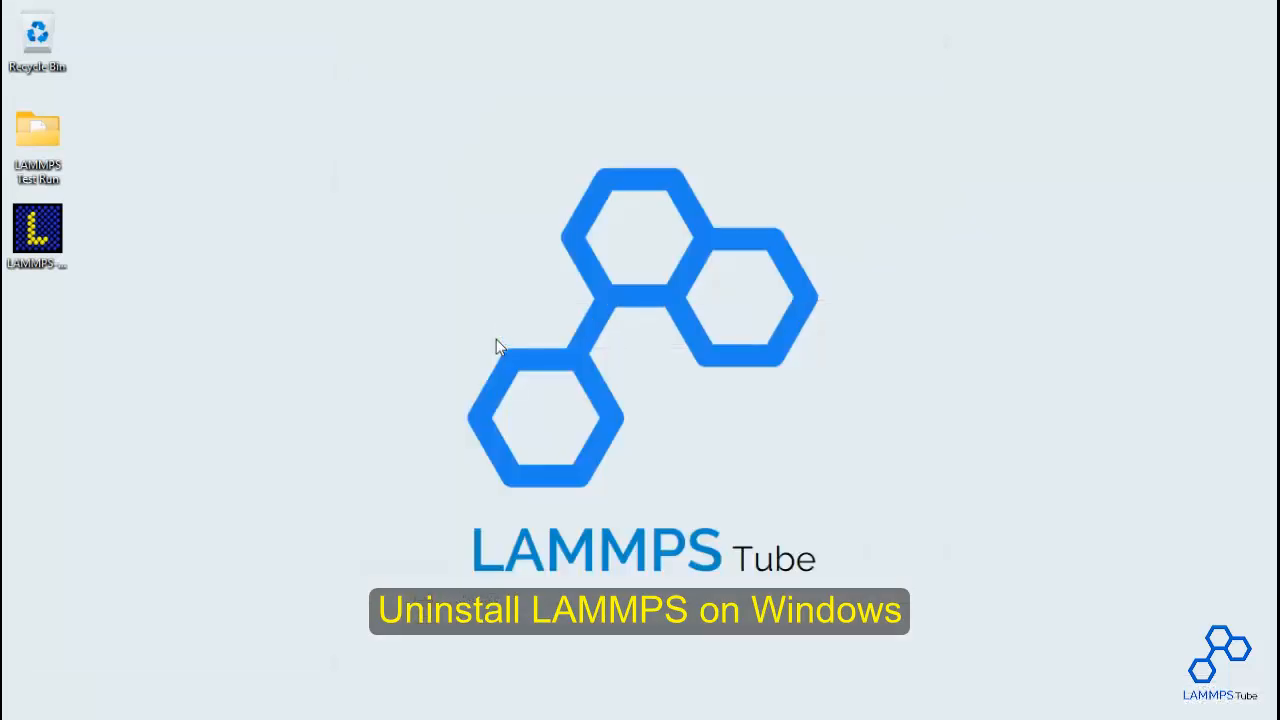
key(super+e)
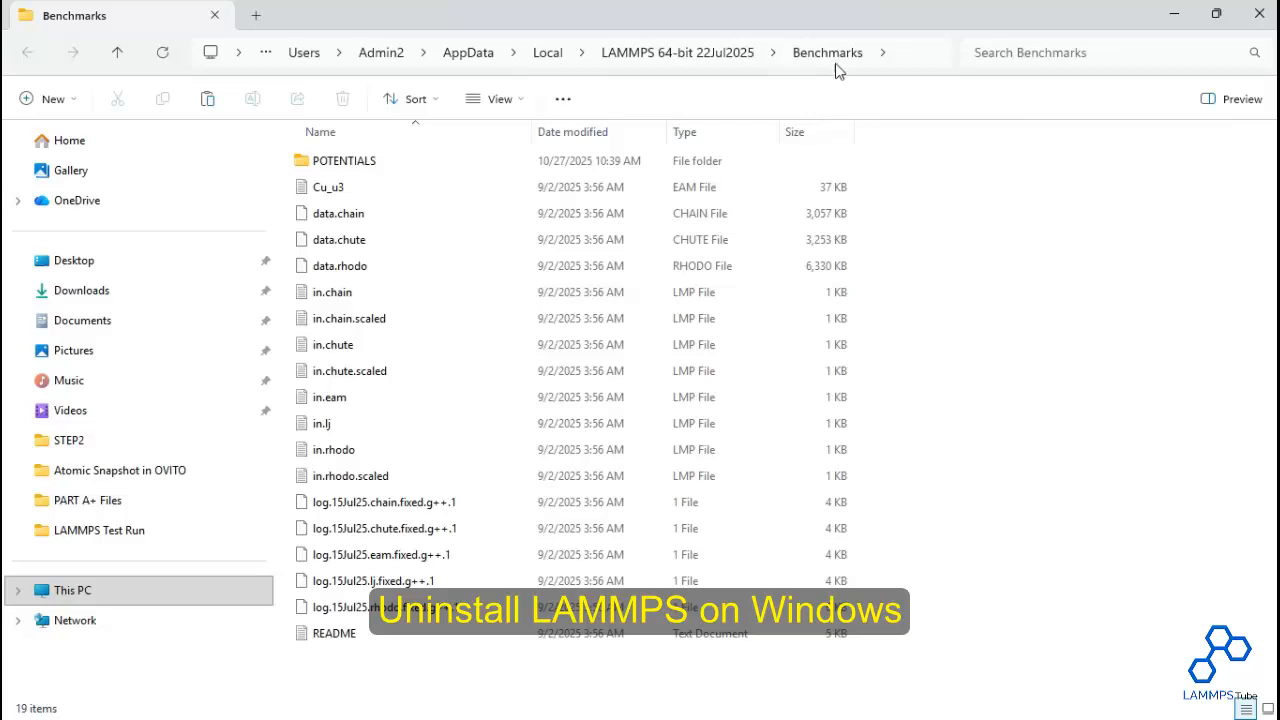
- Uninstall LAMMPS using Uninstall in the parent LAMMPS 64-bit 22Jul2025 folder, and close the finished uninstaller and the folder window
click(680, 52)
click(358, 451)
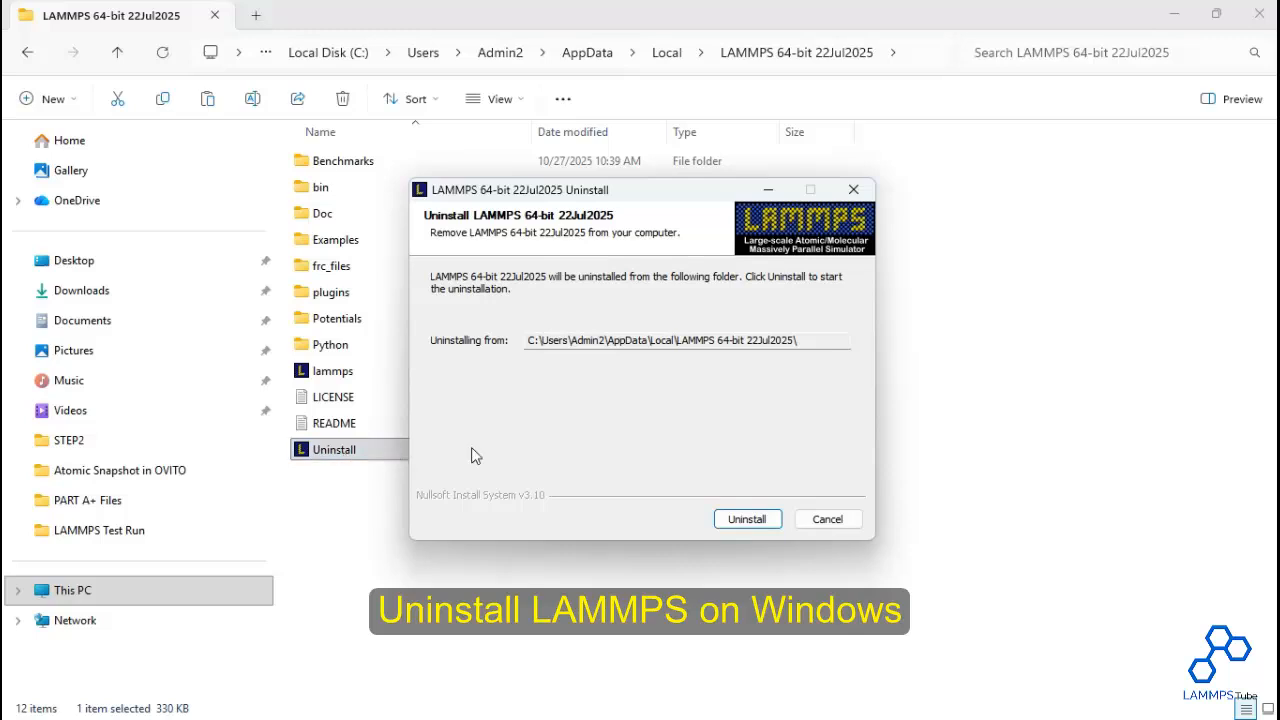
click(749, 523)
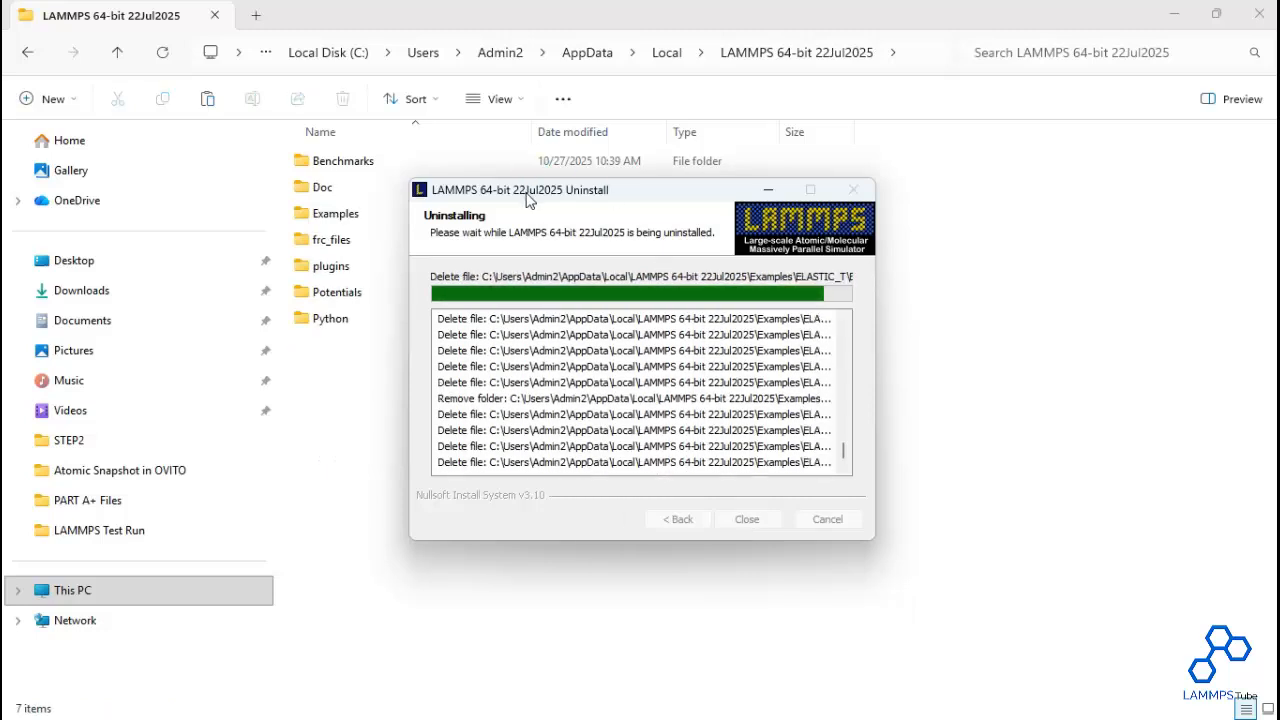
drag(528, 190, 596, 184)
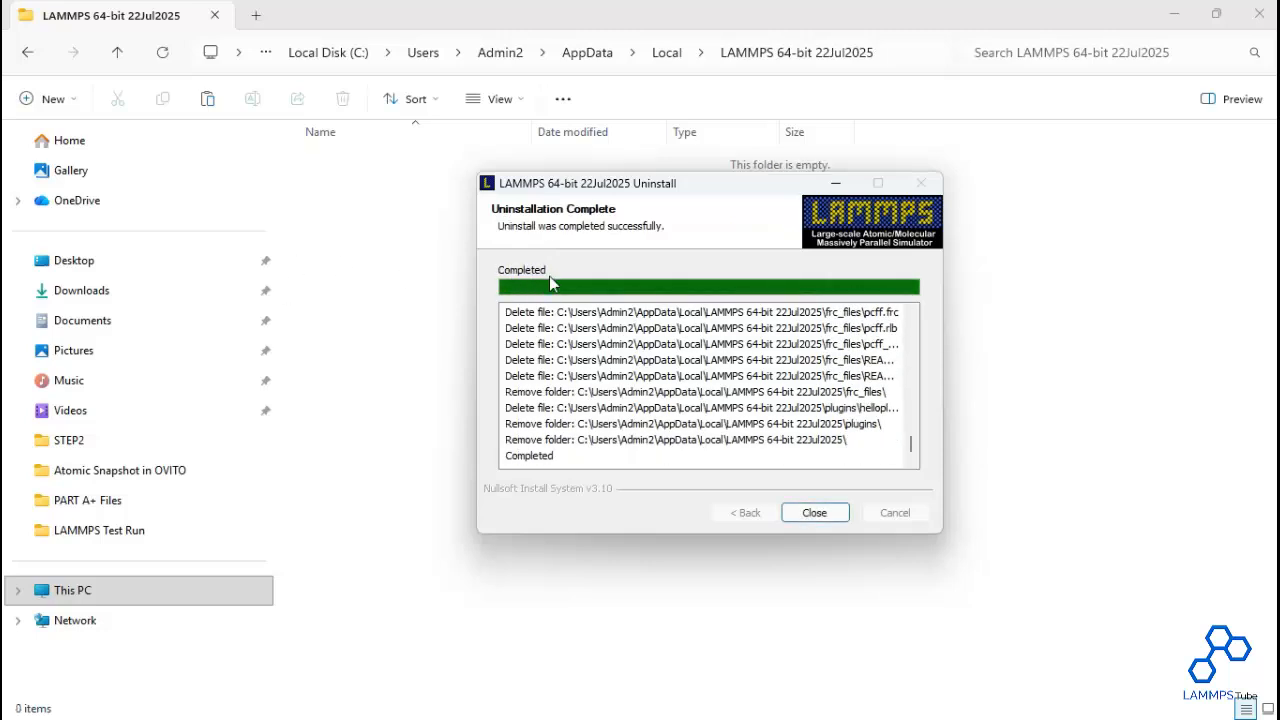
click(814, 513)
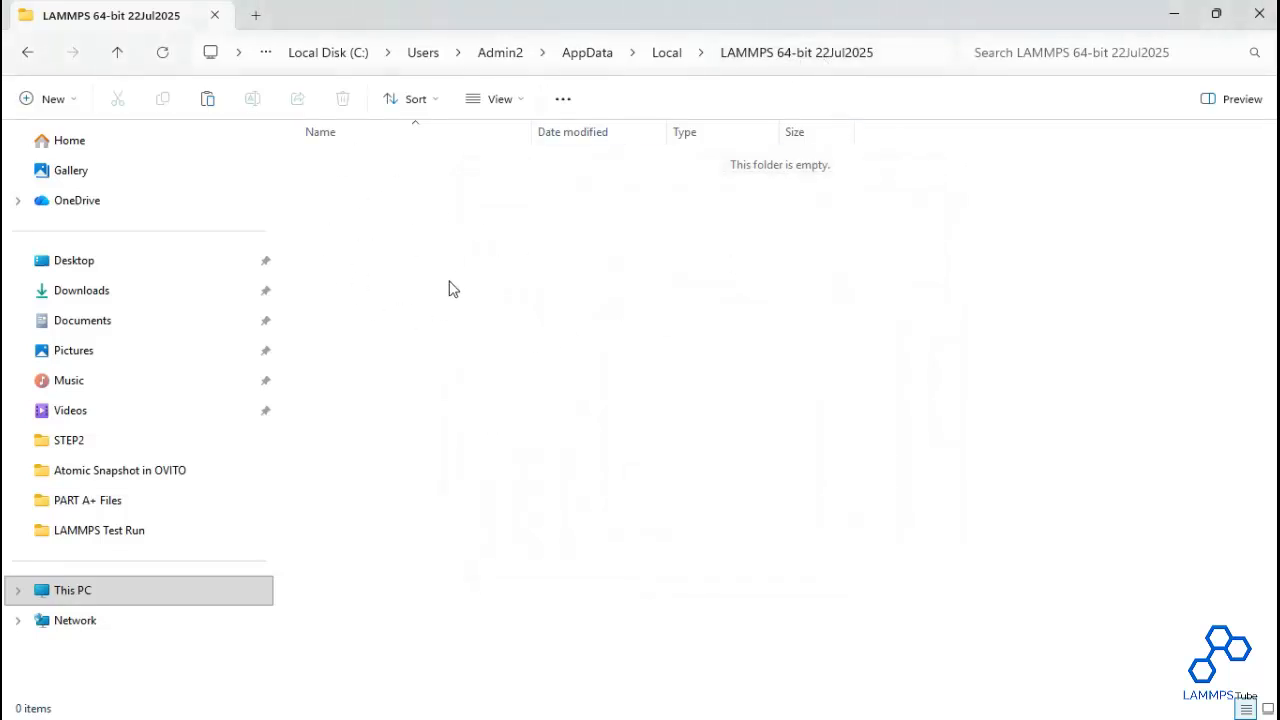
click(1268, 24)
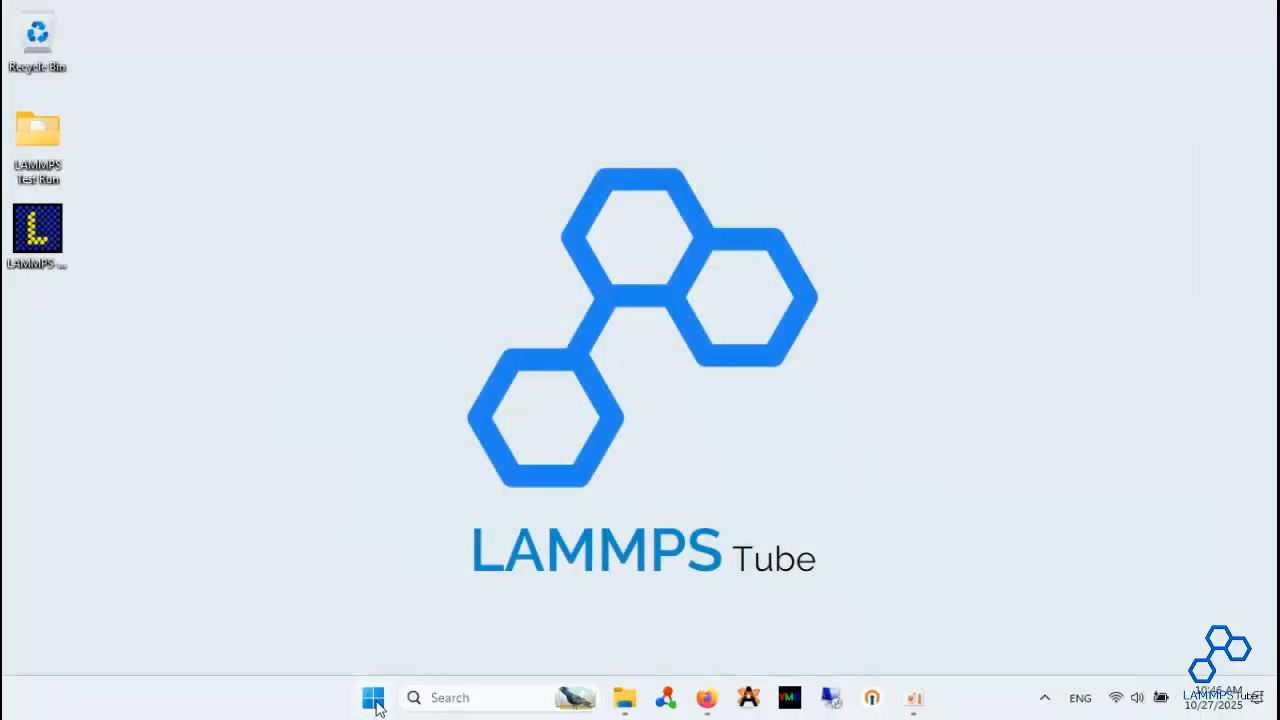
- Check the Windows list of all installed apps for a remaining LAMMPS entry
click(373, 700)
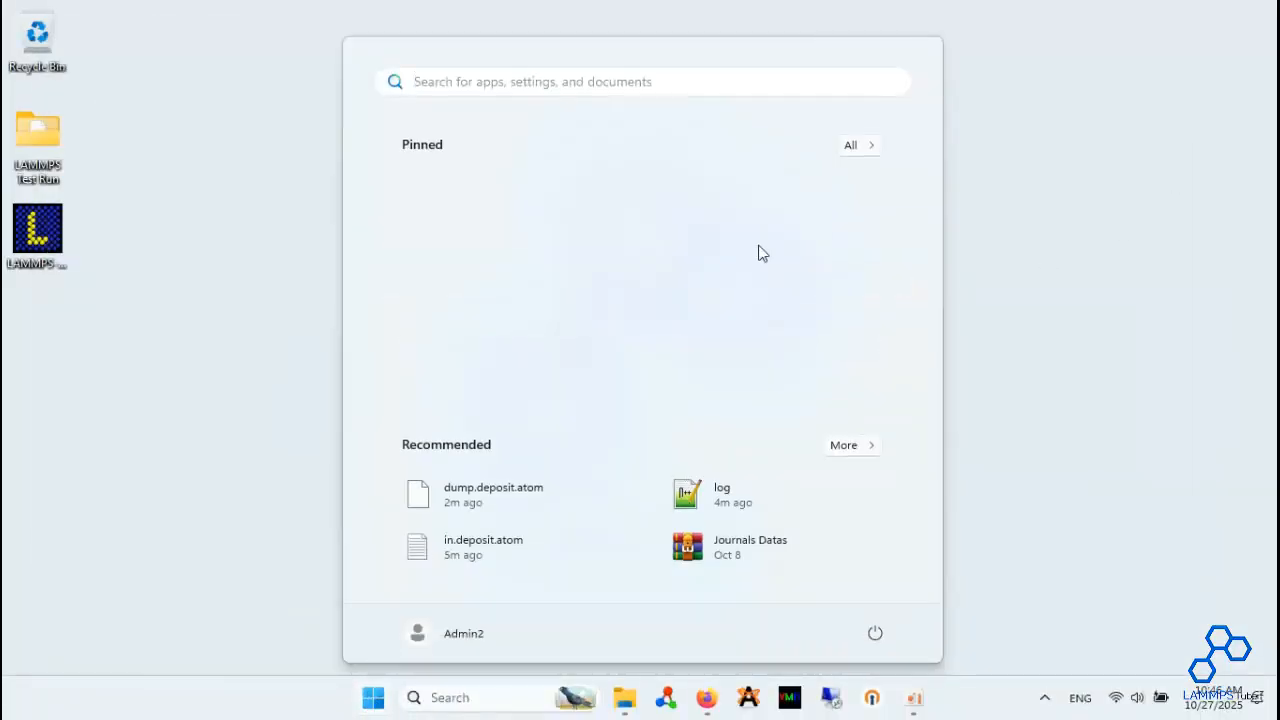
click(852, 148)
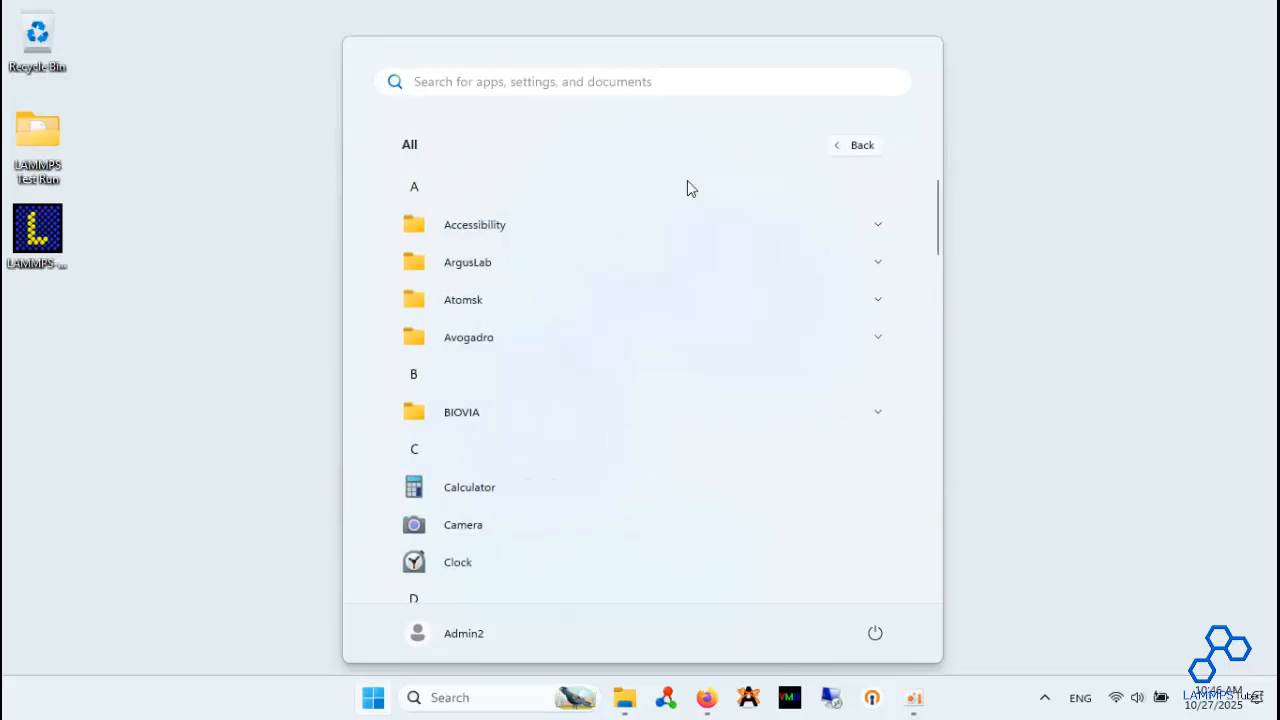
scroll(631, 220, down, 5)
scroll(590, 260, down, 6)
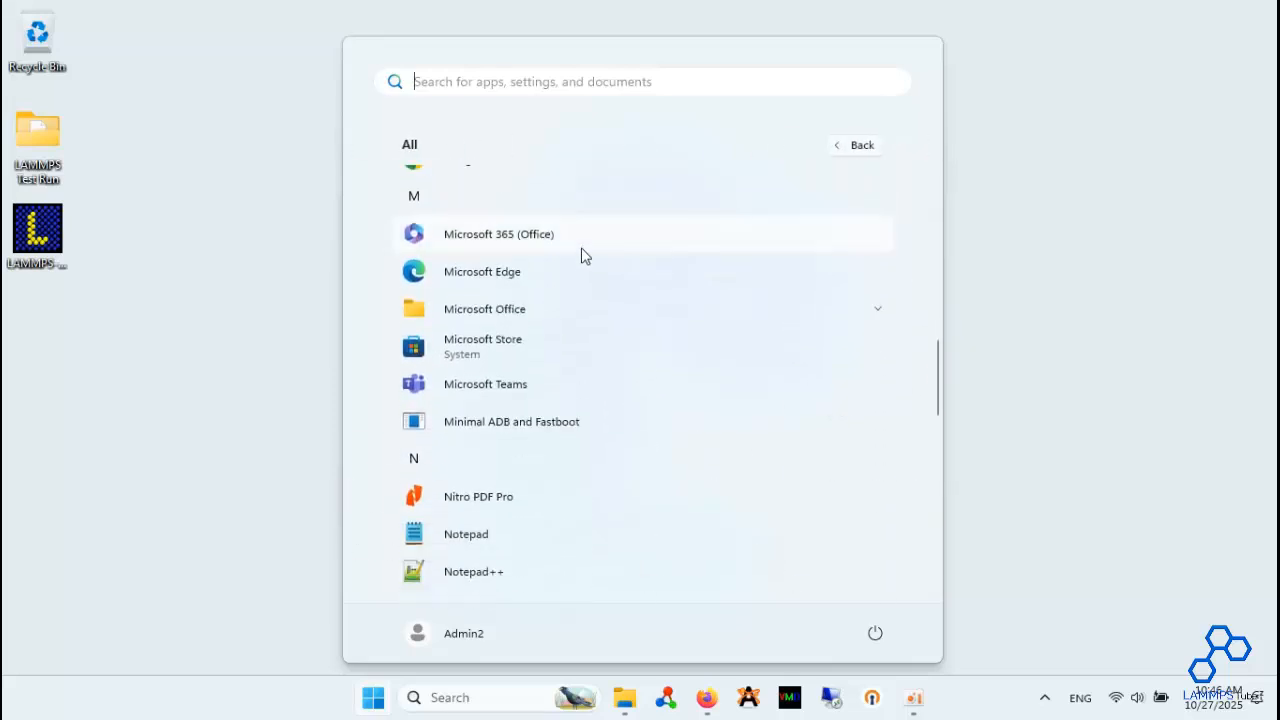
scroll(508, 495, down, 1)
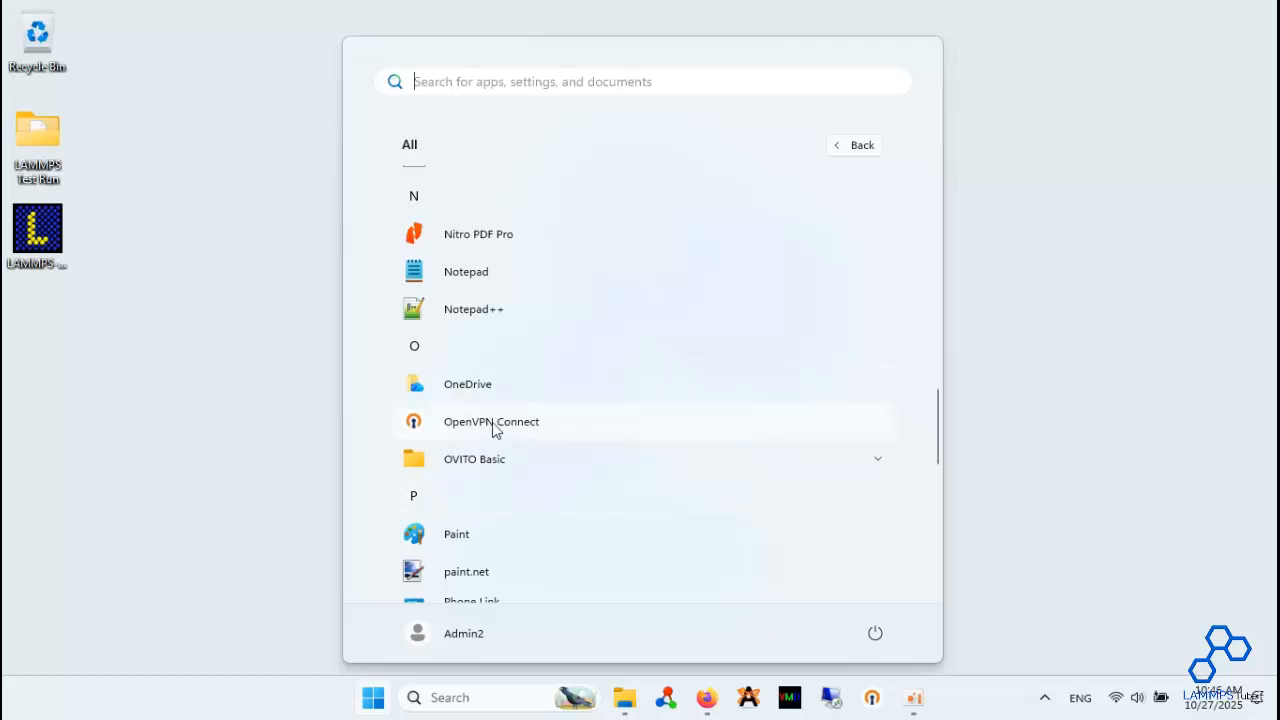
scroll(491, 429, up, 3)
scroll(533, 367, up, 3)
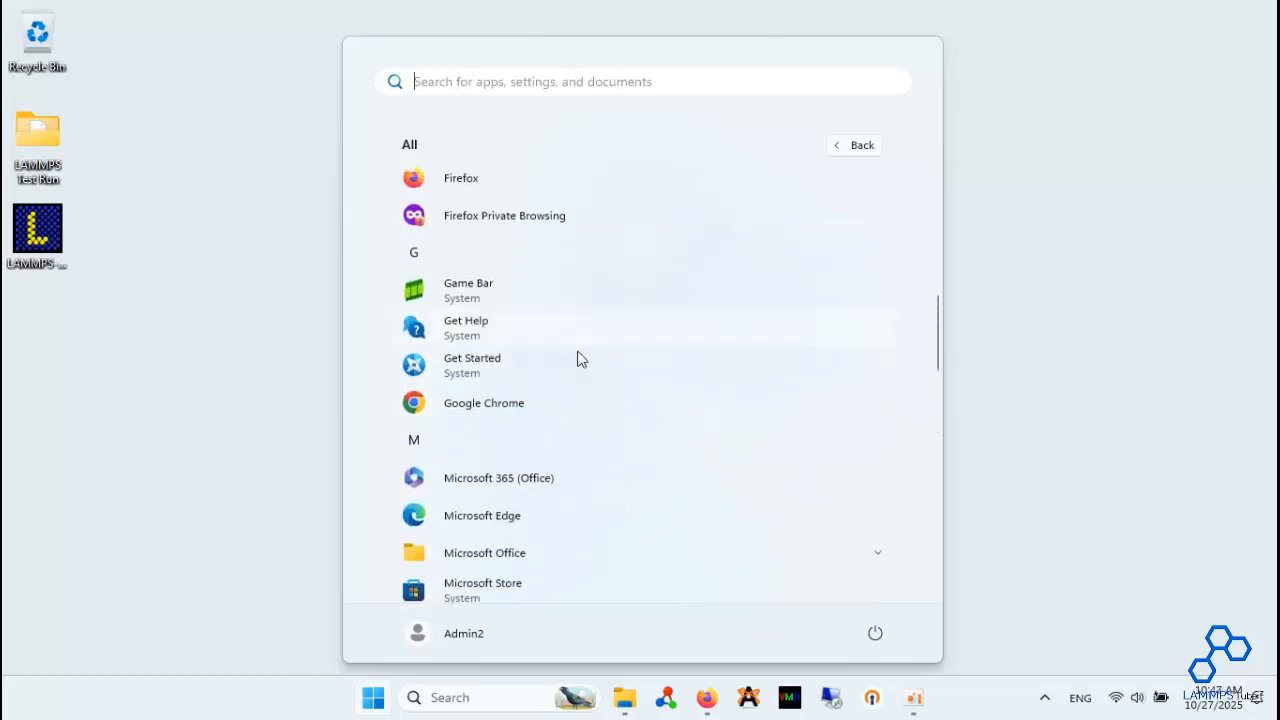
scroll(680, 266, up, 1)
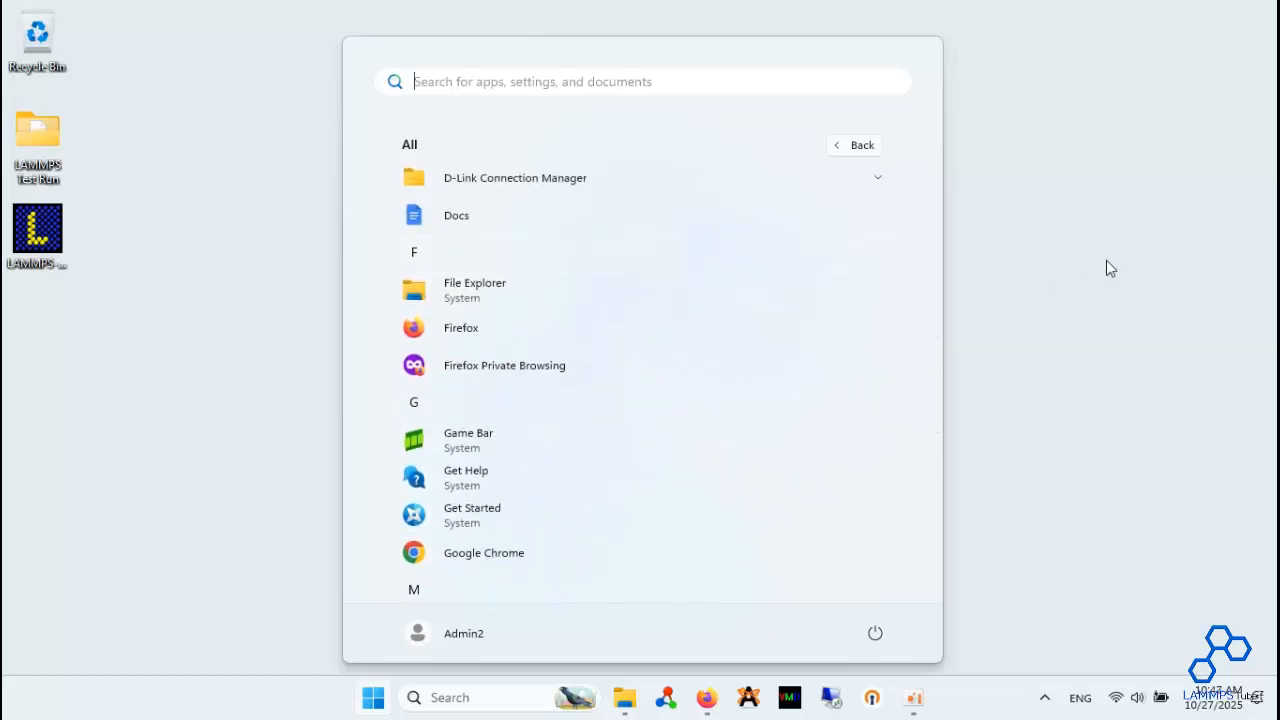